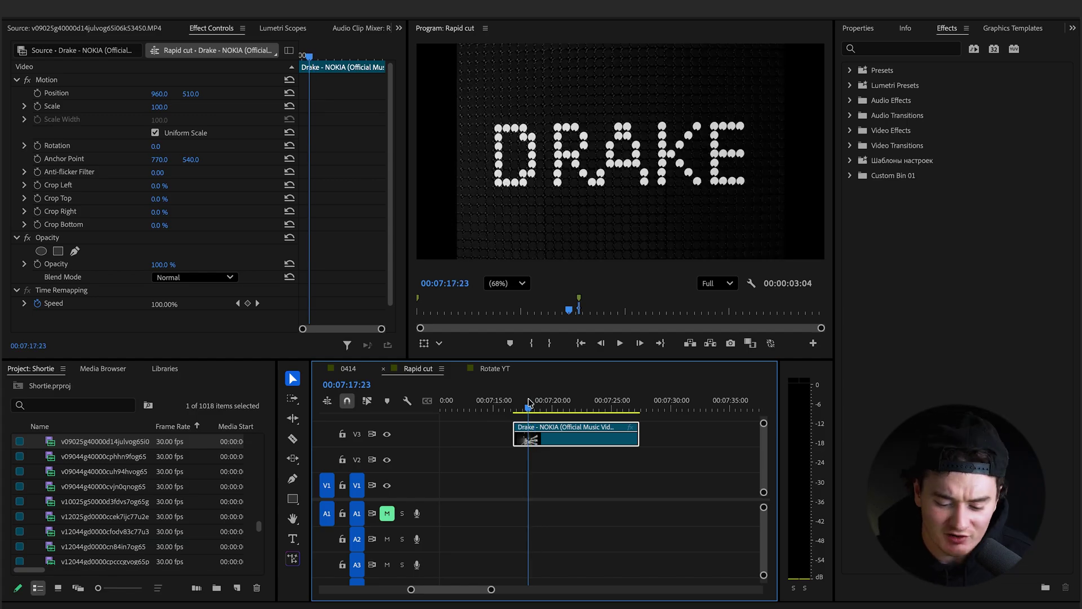
# - Examine the start of the Drake music video clip on track V3 around 00:07:16:20
pyautogui.click(516, 408)
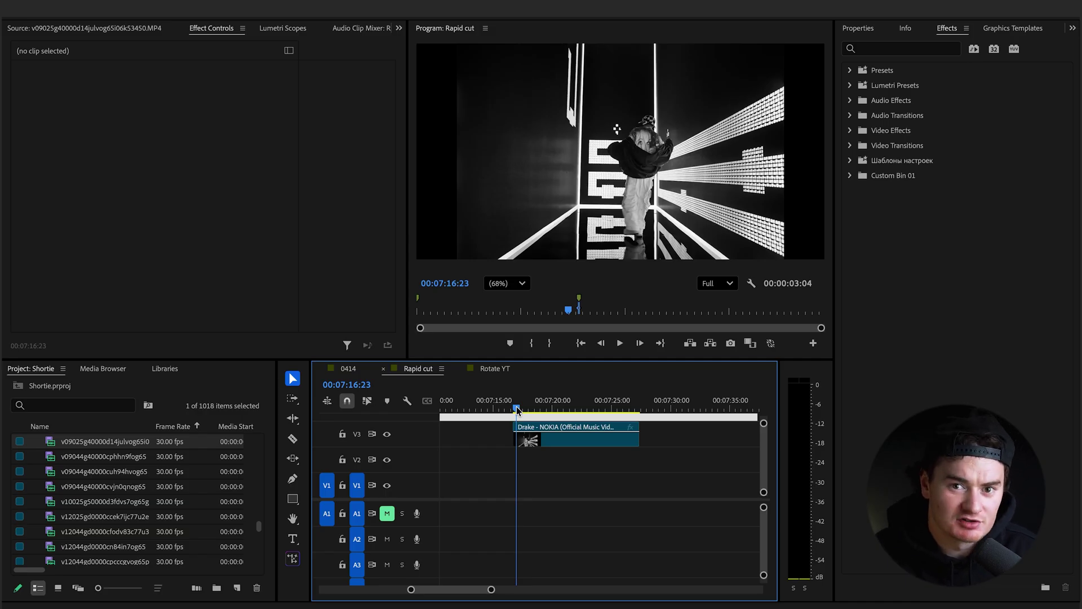
pyautogui.scroll(3, 517, 410)
pyautogui.moveTo(517, 405); pyautogui.dragTo(513, 407)
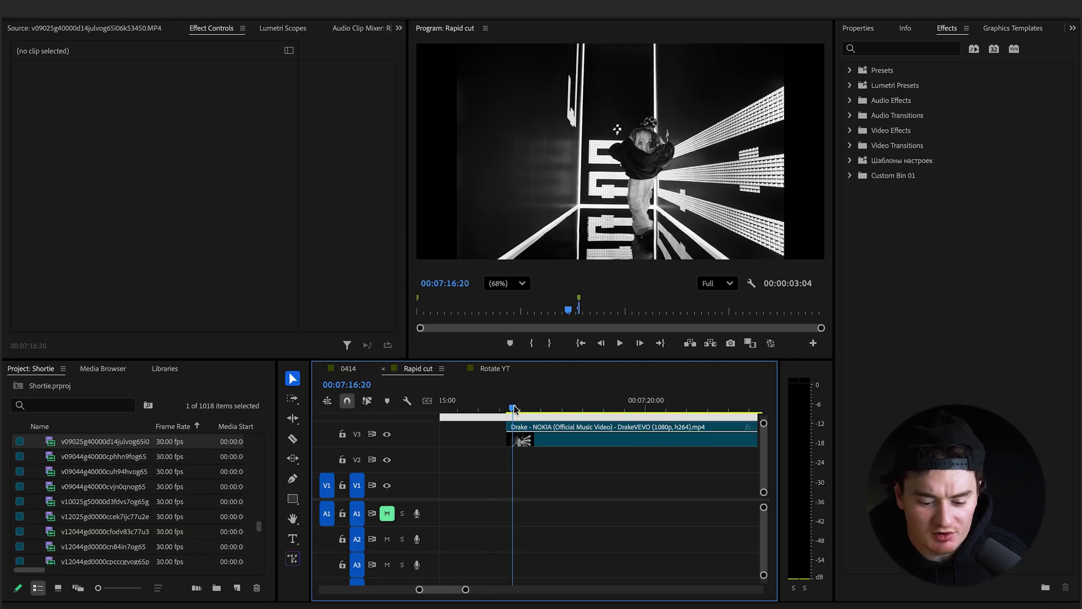
pyautogui.scroll(3, 515, 412)
pyautogui.scroll(-3, 516, 422)
pyautogui.scroll(2, 530, 411)
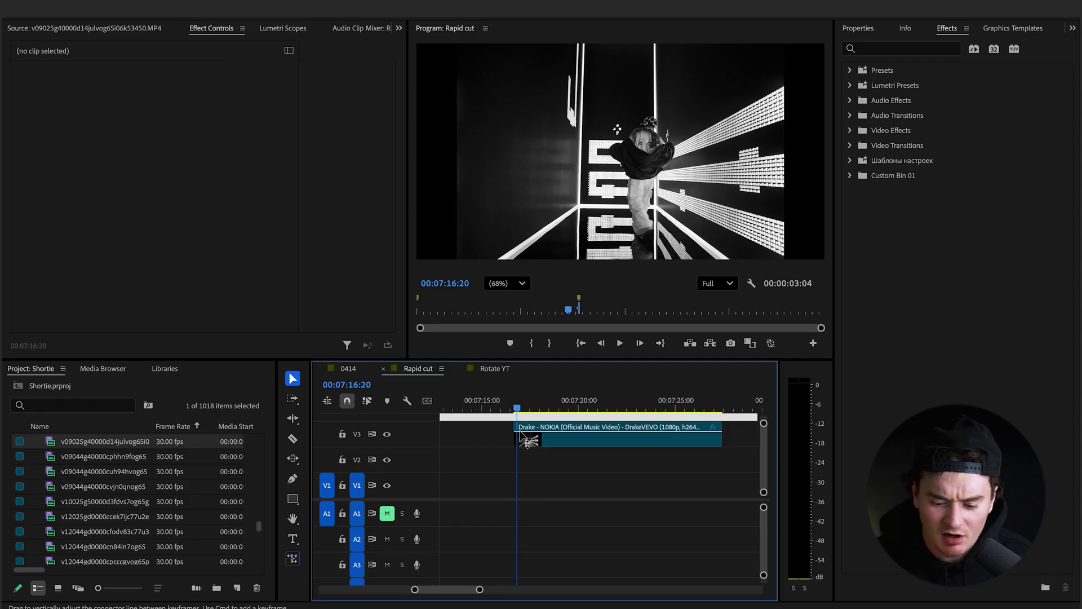
pyautogui.scroll(-5, 541, 420)
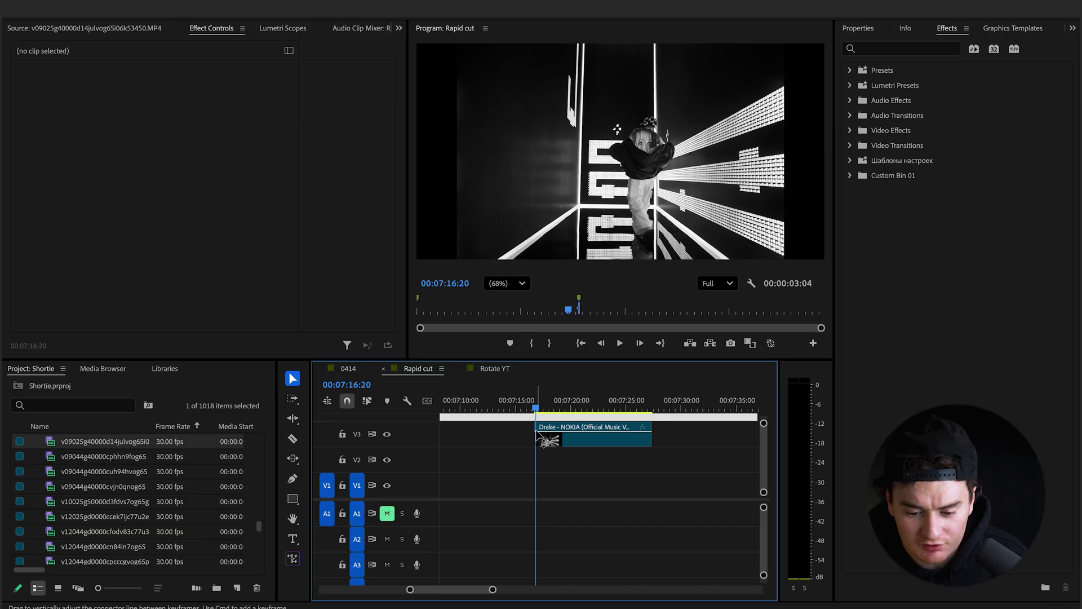
pyautogui.press('=')
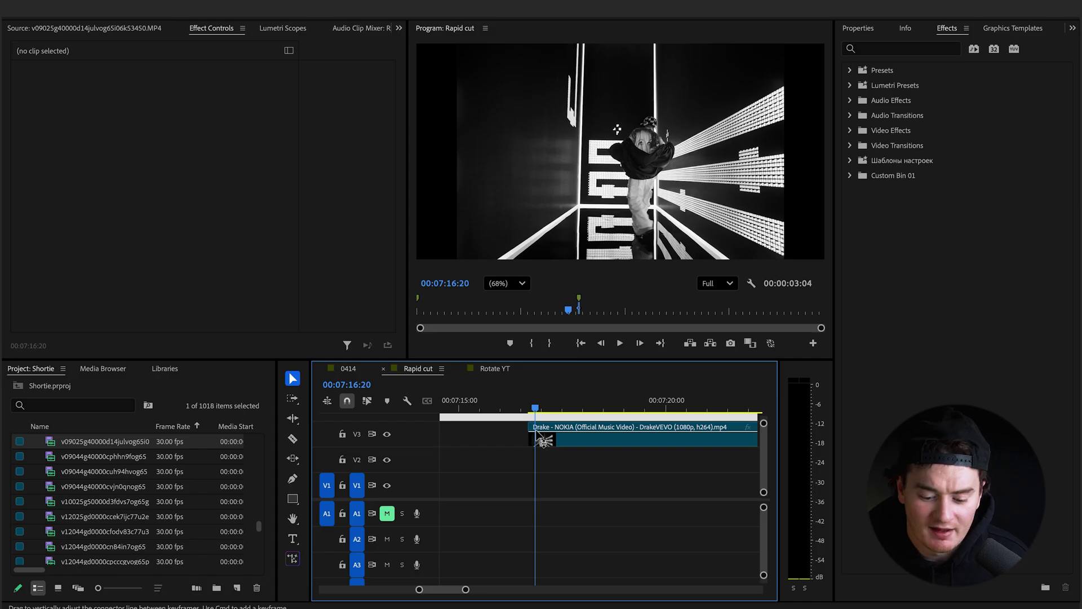
pyautogui.press('-')
pyautogui.press('=')
# - Scrub and play through the opening of the Drake clip on V3 to look for a cut point
pyautogui.moveTo(530, 408); pyautogui.dragTo(654, 410)
pyautogui.press('c')
pyautogui.click(531, 433)
pyautogui.press('v')
pyautogui.press('space')
pyautogui.press('-')
pyautogui.press('-')
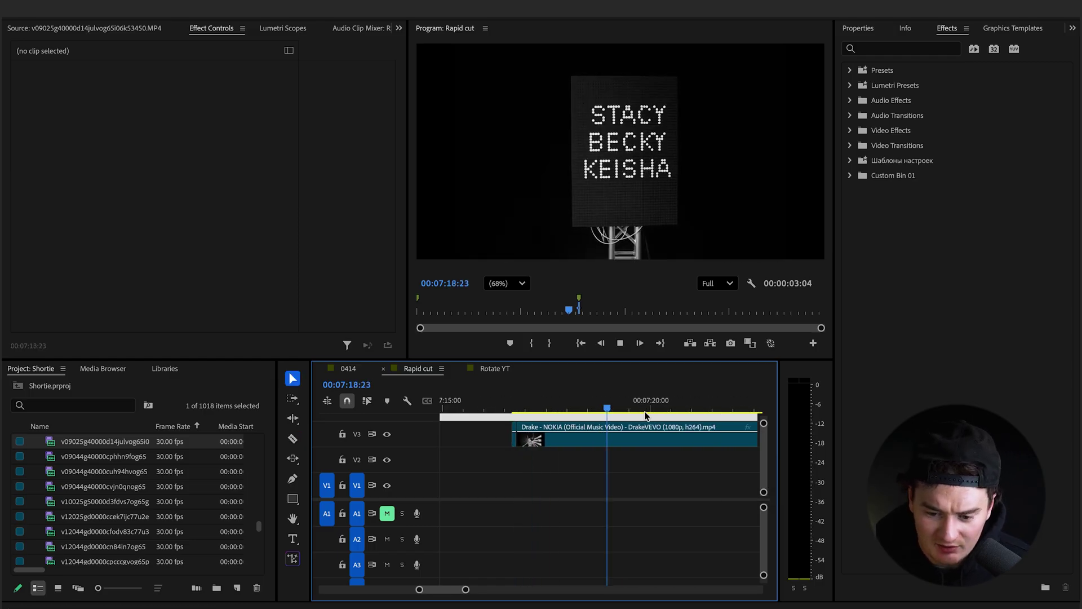
# - Split the V3 clip at 00:07:20:05 and ripple-delete the part before the cut
pyautogui.hscroll(3, 648, 413)
pyautogui.press('space')
pyautogui.press('c')
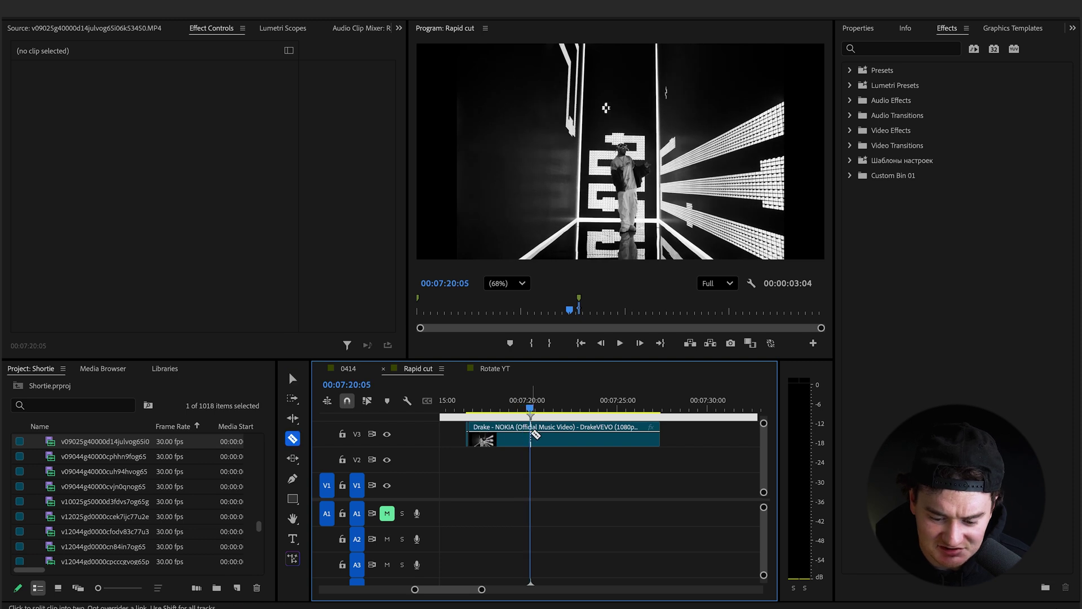
pyautogui.click(531, 434)
pyautogui.press('v')
pyautogui.click(507, 440)
pyautogui.press('Delete')
pyautogui.click(508, 440)
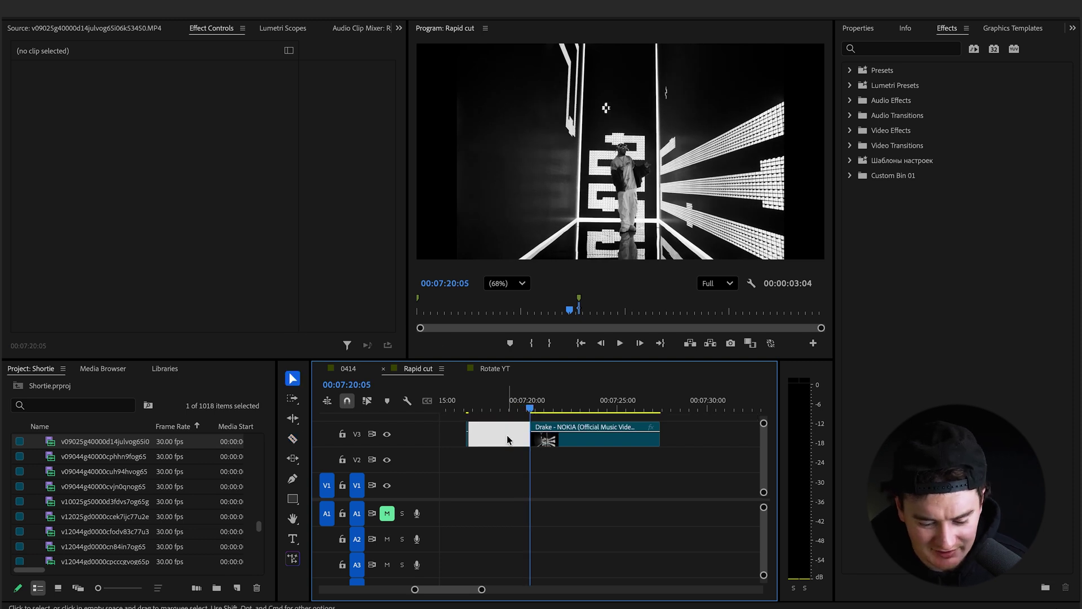
pyautogui.press('Delete')
# - Split the V3 clip a few frames after its start, near 00:07:16:21, to isolate a very short shot
pyautogui.click(470, 405)
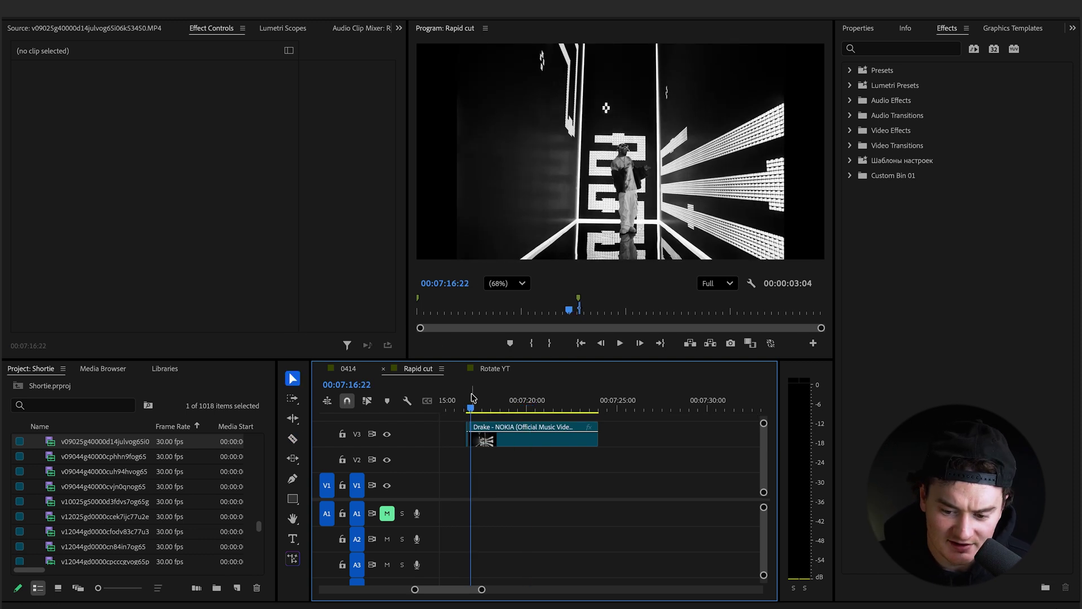
pyautogui.press('=')
pyautogui.press('=')
pyautogui.press('=')
pyautogui.press('=')
pyautogui.moveTo(496, 407); pyautogui.dragTo(467, 415)
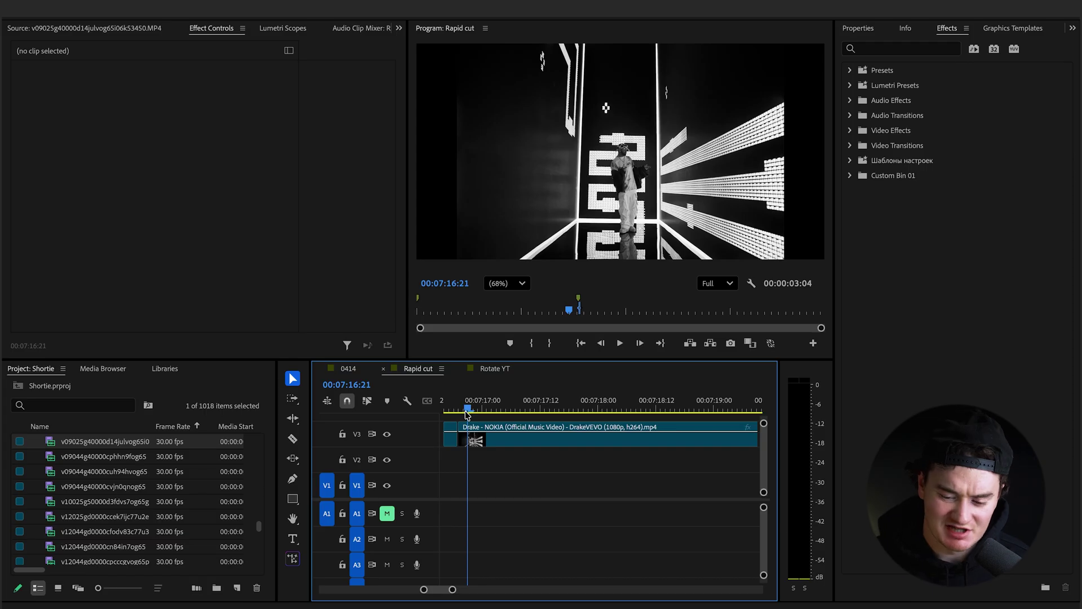
pyautogui.press('c')
pyautogui.click(473, 410)
pyautogui.click(473, 435)
pyautogui.press('v')
# - Move the longer remaining part of the V3 clip so that it starts at 00:07:19:23
pyautogui.scroll(-3, 478, 426)
pyautogui.moveTo(477, 410); pyautogui.dragTo(589, 427)
pyautogui.scroll(-3, 589, 426)
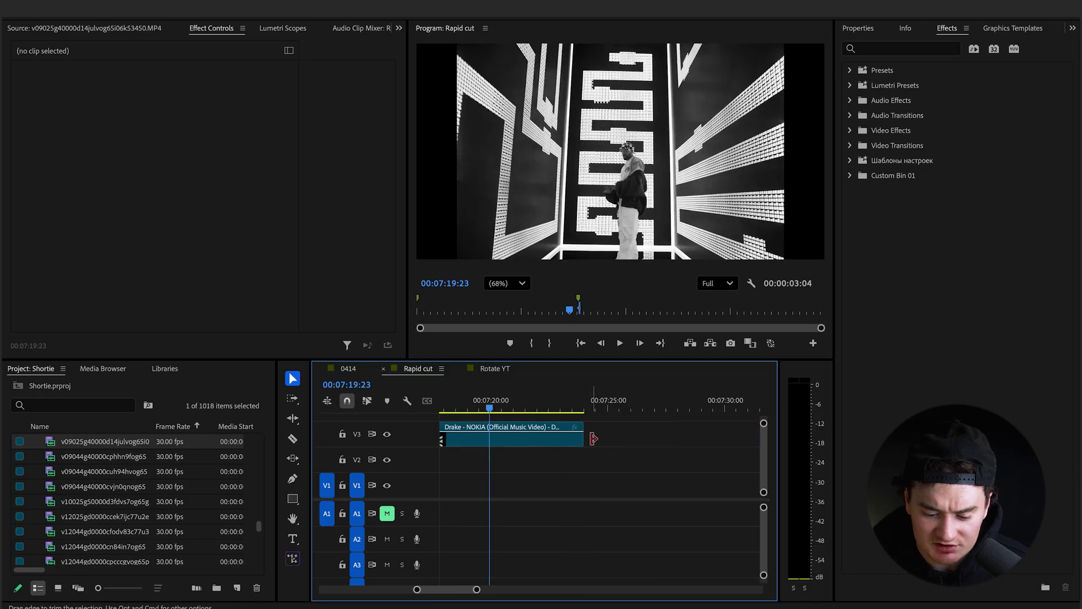
pyautogui.moveTo(587, 437); pyautogui.dragTo(650, 438)
pyautogui.scroll(3, 649, 439)
pyautogui.moveTo(545, 438); pyautogui.dragTo(627, 445)
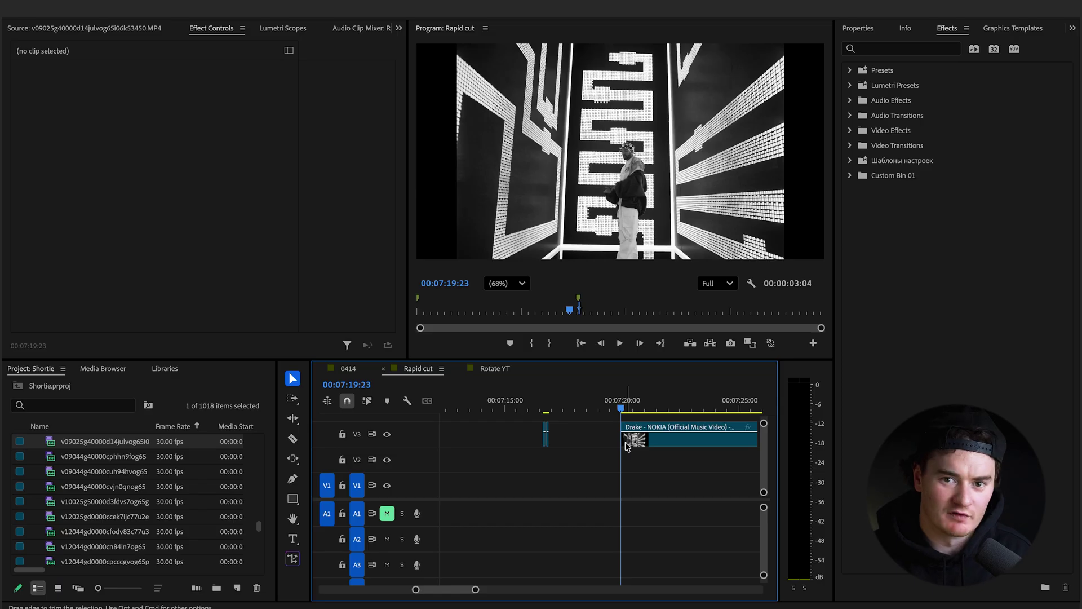
pyautogui.hscroll(2, 627, 444)
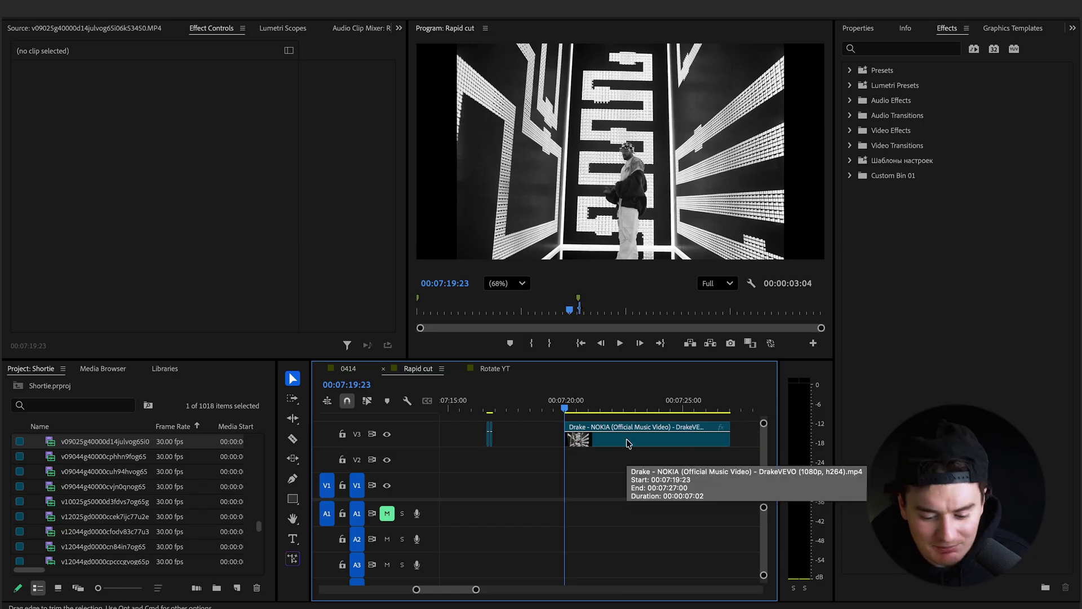
# - Split the moved V3 clip at 00:07:21:17 and delete the part before the cut, leaving a gap
pyautogui.moveTo(579, 410); pyautogui.dragTo(605, 408)
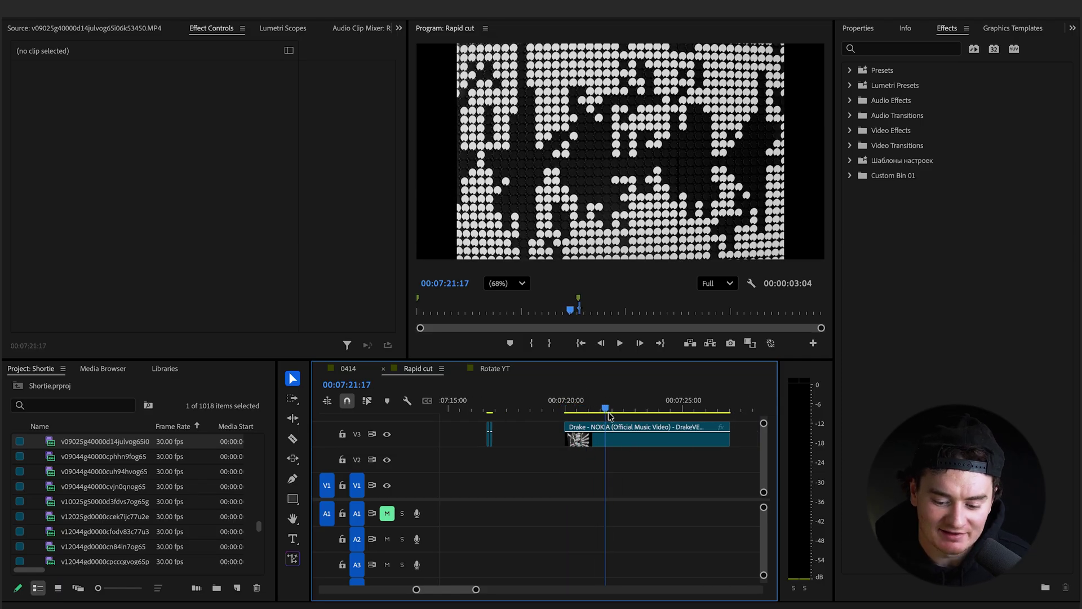
pyautogui.press('=')
pyautogui.press('c')
pyautogui.click(603, 435)
pyautogui.press('v')
pyautogui.click(553, 437)
pyautogui.press('Delete')
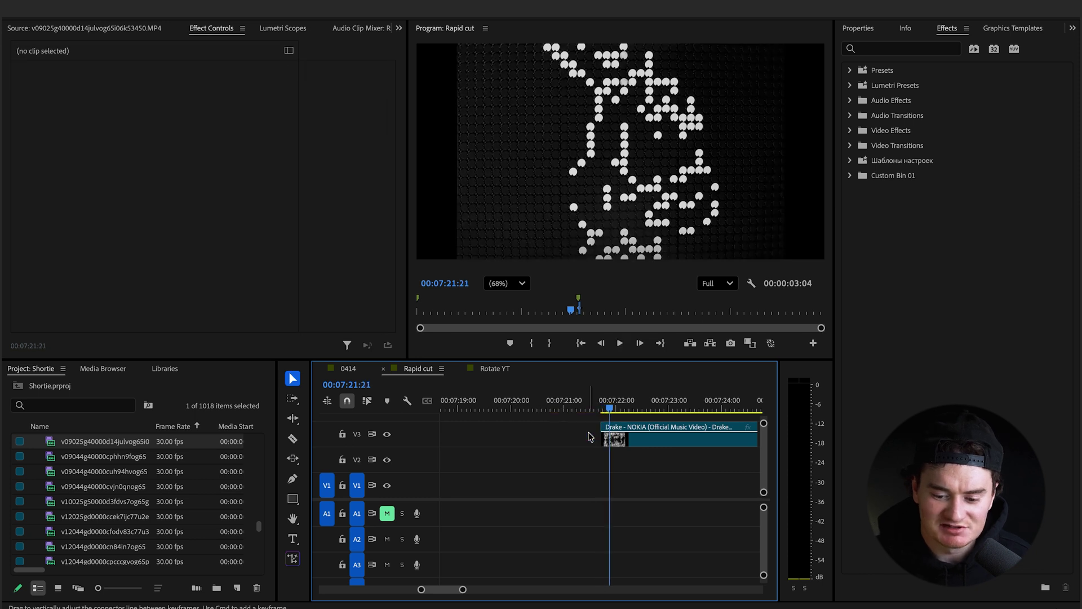
# - Split the V3 clip at 00:07:23:18 and delete the section before the cut
pyautogui.moveTo(603, 411); pyautogui.dragTo(619, 415)
pyautogui.hscroll(1, 598, 428)
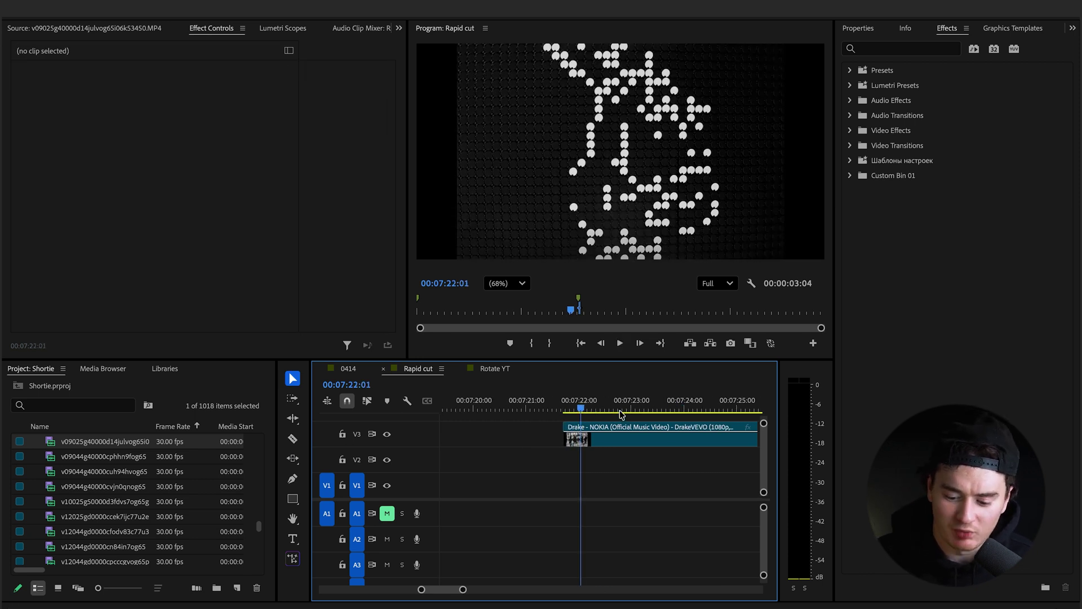
pyautogui.scroll(-3, 594, 432)
pyautogui.click(601, 405)
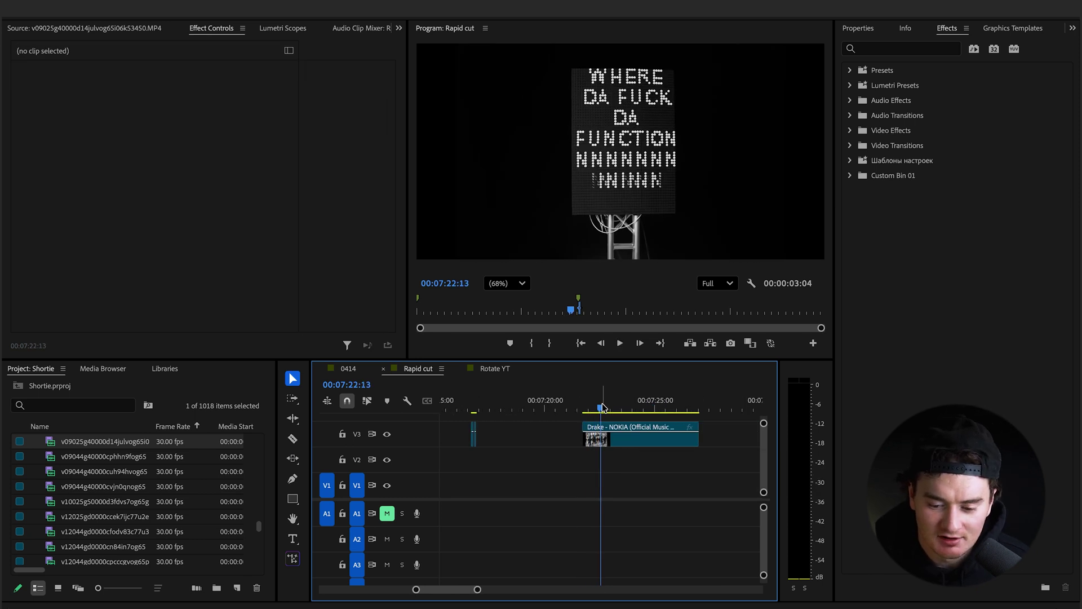
pyautogui.scroll(1, 599, 405)
pyautogui.moveTo(587, 405)
pyautogui.mouseDown()
pyautogui.moveTo(600, 405)
pyautogui.moveTo(590, 405)
pyautogui.mouseUp()
pyautogui.press('c')
pyautogui.click(590, 432)
pyautogui.press('v')
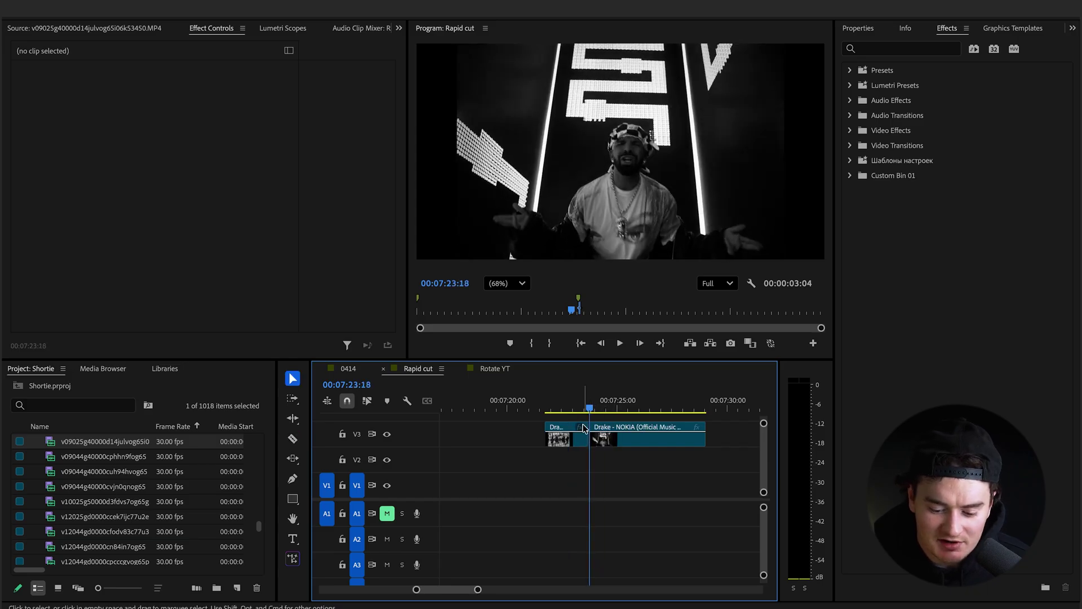
pyautogui.click(580, 431)
pyautogui.press('space')
pyautogui.click(571, 438)
pyautogui.press('Delete')
# - Split the remaining V3 clip a few frames after its start to isolate another short shot
pyautogui.press('c')
pyautogui.click(595, 433)
pyautogui.press('v')
# - Split the V3 clip again shortly before 00:07:25:00 and delete the section between the two cuts
pyautogui.scroll(-3, 602, 405)
pyautogui.moveTo(527, 404); pyautogui.dragTo(538, 412)
pyautogui.press('=')
pyautogui.press('c')
pyautogui.click(533, 435)
pyautogui.press('v')
pyautogui.click(512, 439)
pyautogui.press('Delete')
# - Extend the end of the last clip on V3 past 00:07:35:00 to reveal more footage
pyautogui.hotkey('shift', 'Right')
pyautogui.press('-')
pyautogui.press('-')
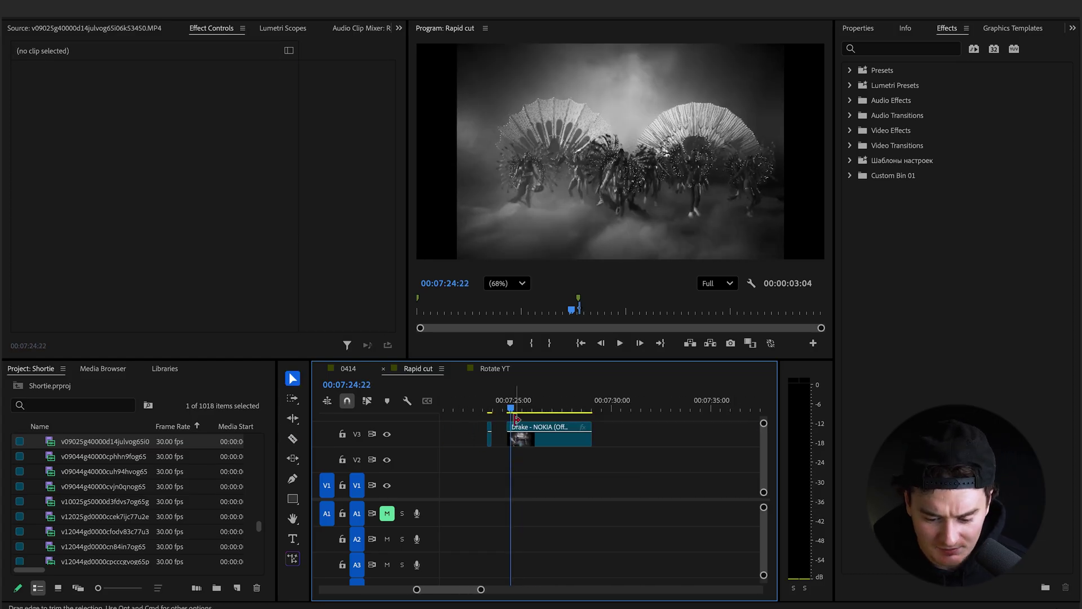
pyautogui.click(528, 408)
pyautogui.moveTo(591, 440); pyautogui.dragTo(632, 440)
# - Split the extended V3 clip at 00:07:32:18 and delete the part before the cut
pyautogui.moveTo(527, 408); pyautogui.dragTo(705, 442)
pyautogui.hscroll(1, 545, 443)
pyautogui.press('c')
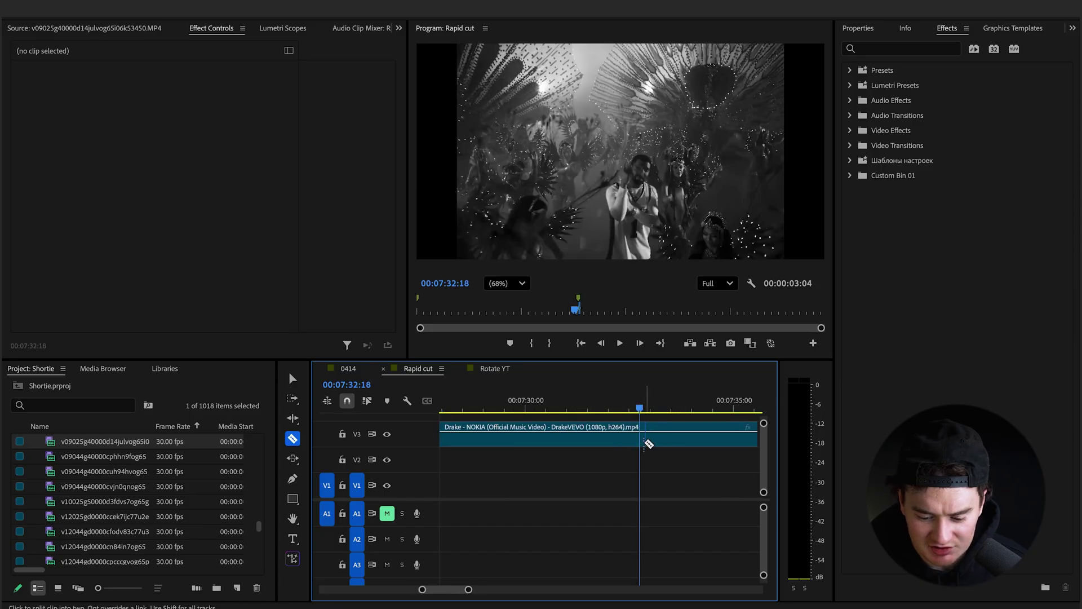
pyautogui.click(641, 441)
pyautogui.press('v')
pyautogui.click(615, 441)
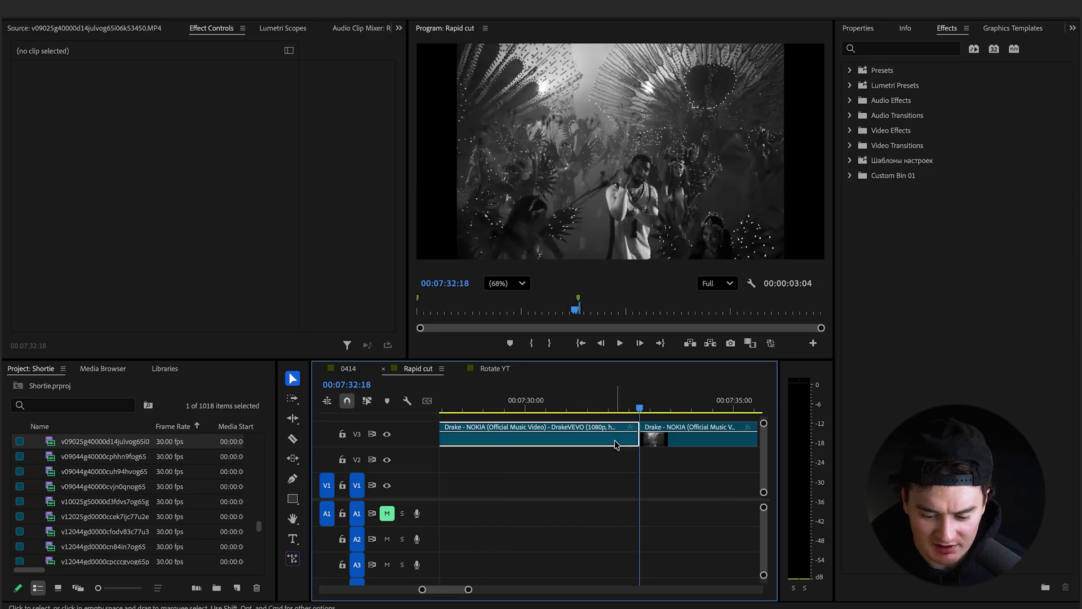
pyautogui.press('Delete')
# - Split the remaining V3 clip at 00:07:32:21 and select the three-frame shot
pyautogui.press('Right')
pyautogui.press('Right')
pyautogui.press('Right')
pyautogui.press('c')
pyautogui.click(645, 440)
pyautogui.press('v')
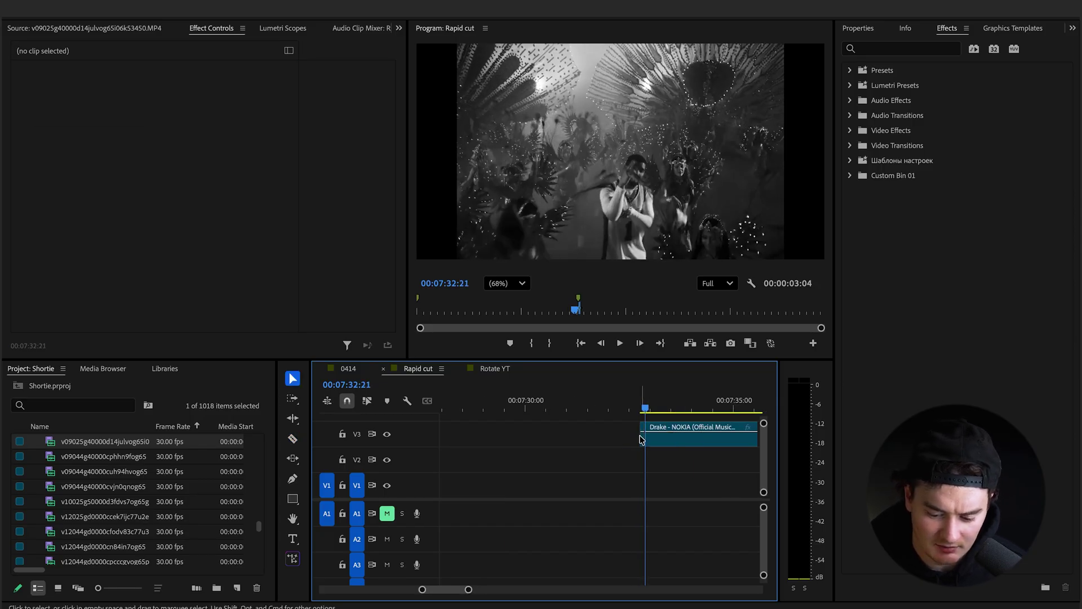
pyautogui.click(642, 440)
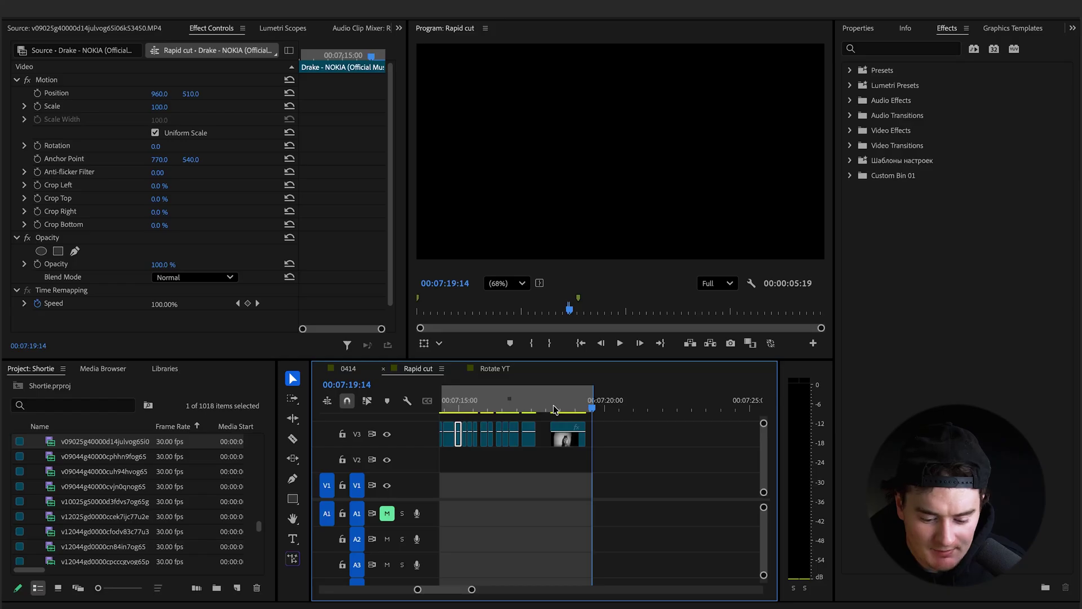
# - Review the assembled short shots on V3, checking the frames at 00:07:14:11 and 00:07:15:01
pyautogui.scroll(5, 503, 439)
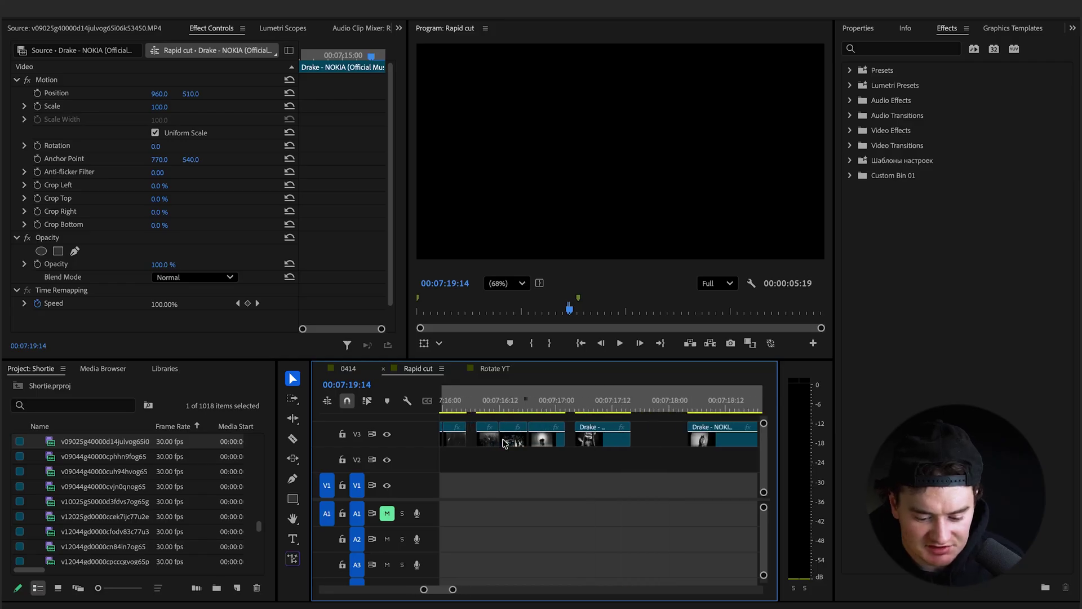
pyautogui.scroll(-4, 503, 439)
pyautogui.scroll(4, 458, 439)
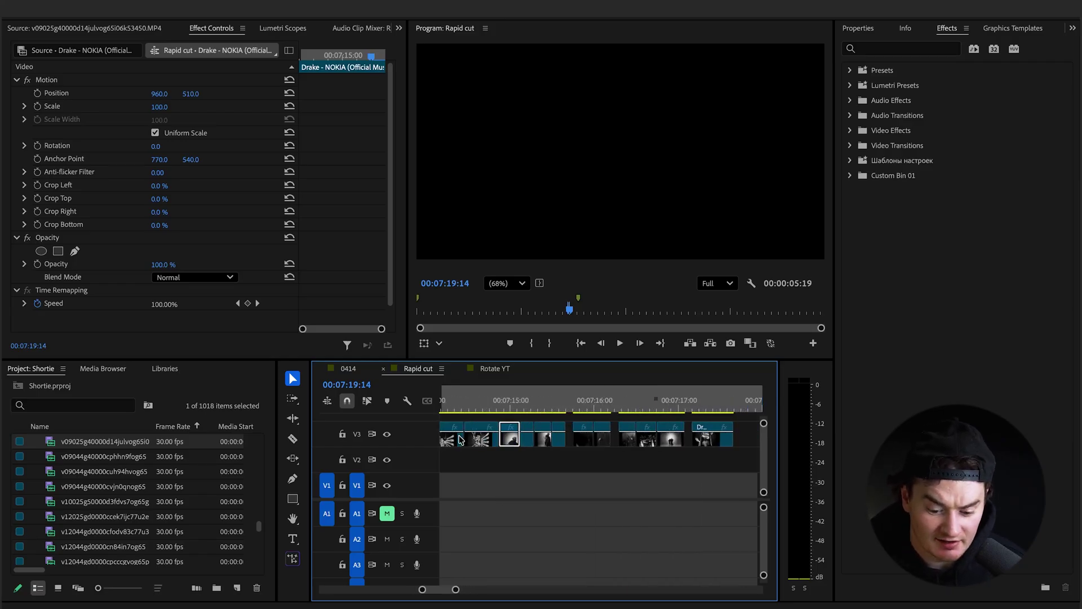
pyautogui.hscroll(-2, 461, 440)
pyautogui.scroll(3, 501, 443)
pyautogui.hscroll(1, 546, 437)
pyautogui.moveTo(511, 409); pyautogui.dragTo(553, 409)
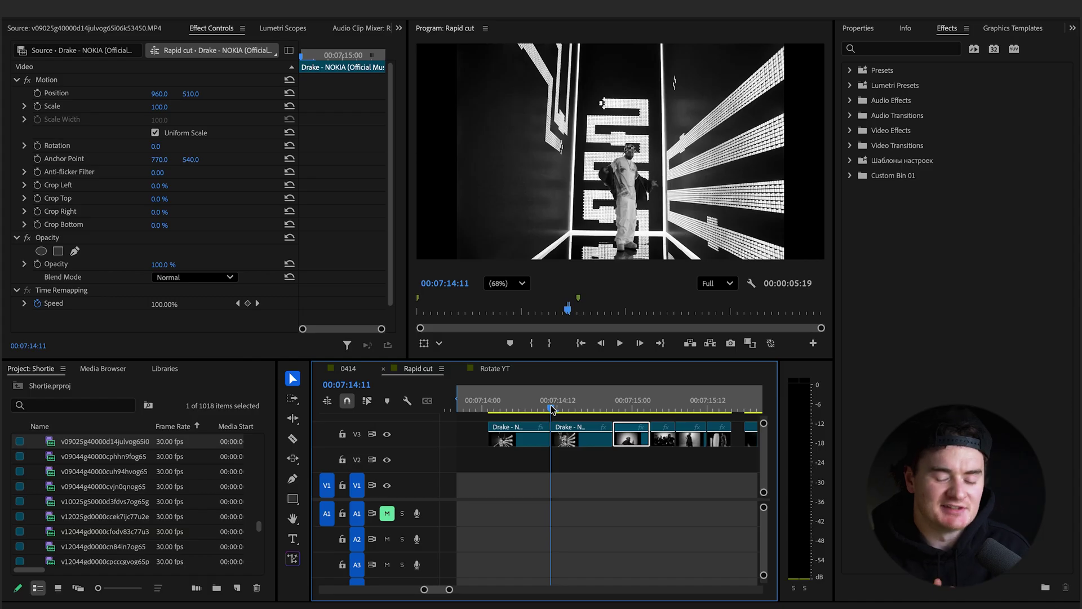
pyautogui.hscroll(1, 554, 410)
pyautogui.click(582, 407)
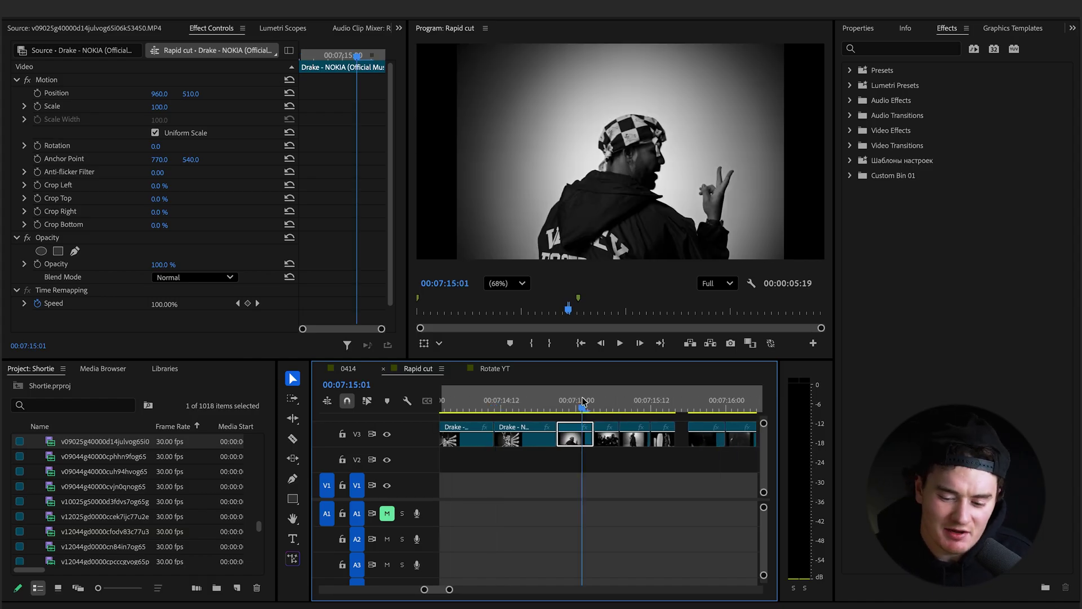
pyautogui.hscroll(-2, 584, 401)
pyautogui.scroll(-4, 583, 402)
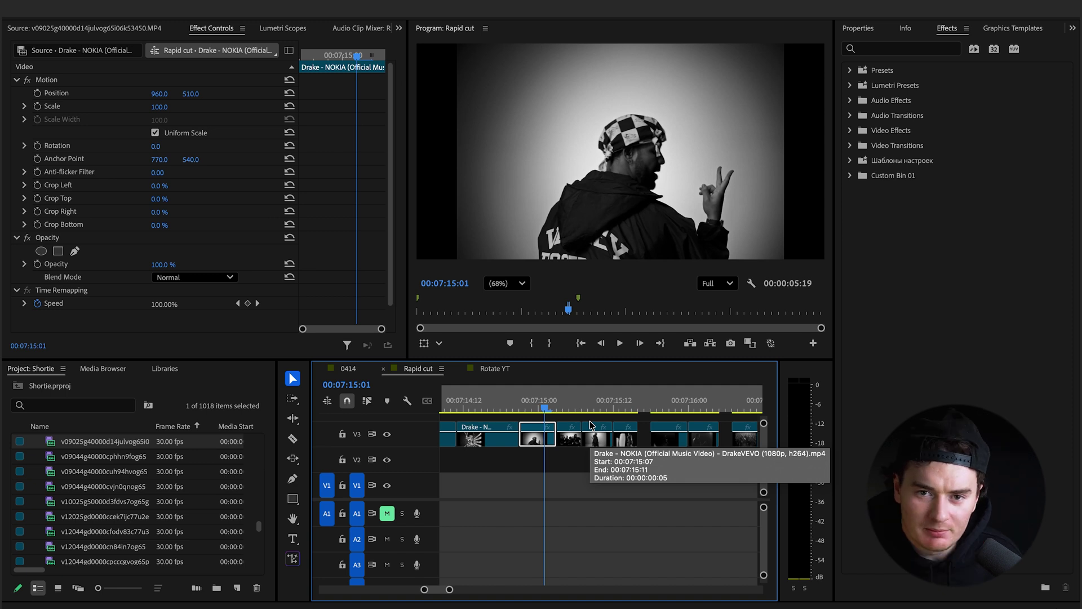
pyautogui.scroll(-3, 588, 421)
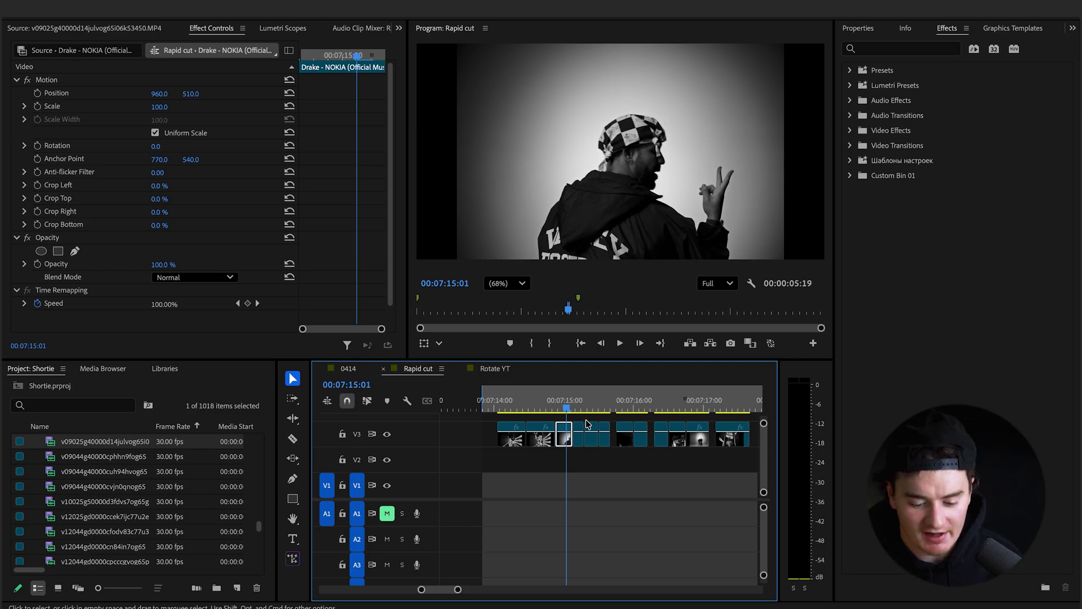
# - Scrub through the montage on V3 from its first shot to the last one, around 00:07:18:13
pyautogui.click(499, 405)
pyautogui.scroll(2, 505, 437)
pyautogui.scroll(1, 506, 437)
pyautogui.moveTo(498, 408); pyautogui.dragTo(591, 413)
pyautogui.hscroll(2, 574, 413)
pyautogui.moveTo(517, 402); pyautogui.dragTo(670, 407)
pyautogui.scroll(-3, 634, 422)
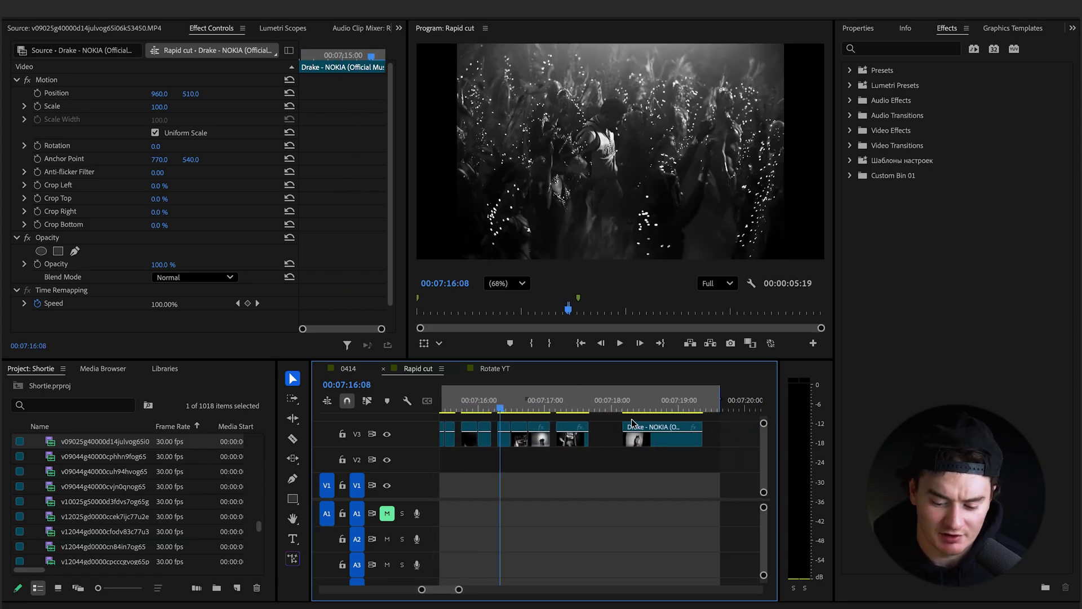
pyautogui.moveTo(624, 407); pyautogui.dragTo(624, 443)
pyautogui.scroll(-3, 623, 444)
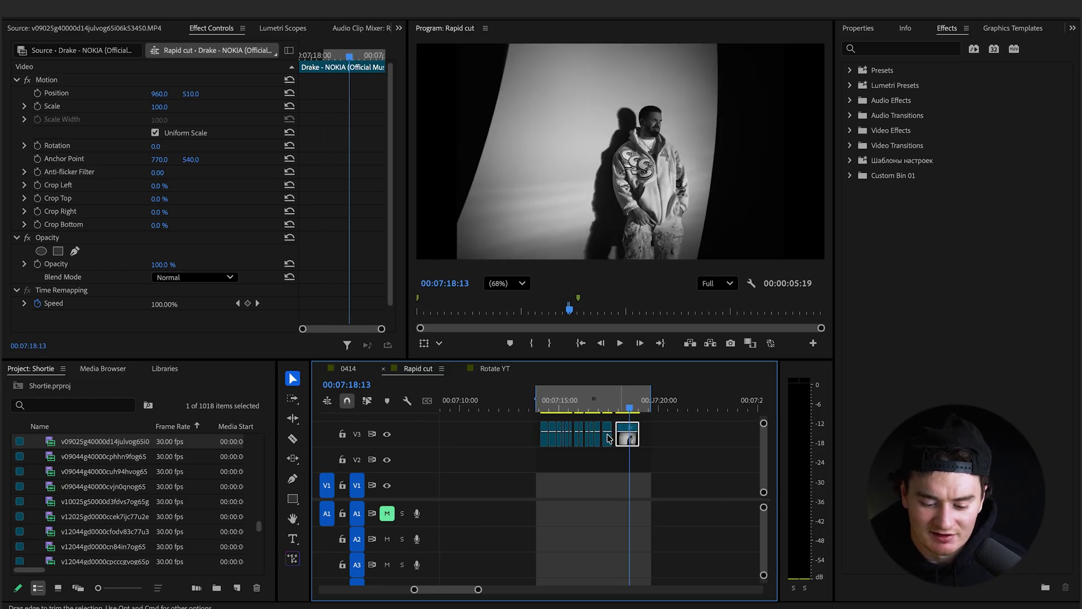
# - Replay the montage on V3 from the beginning through 00:07:18:05 to check its rhythm and gaps
pyautogui.click(543, 400)
pyautogui.scroll(5, 551, 416)
pyautogui.moveTo(538, 399); pyautogui.dragTo(563, 398)
pyautogui.press('space')
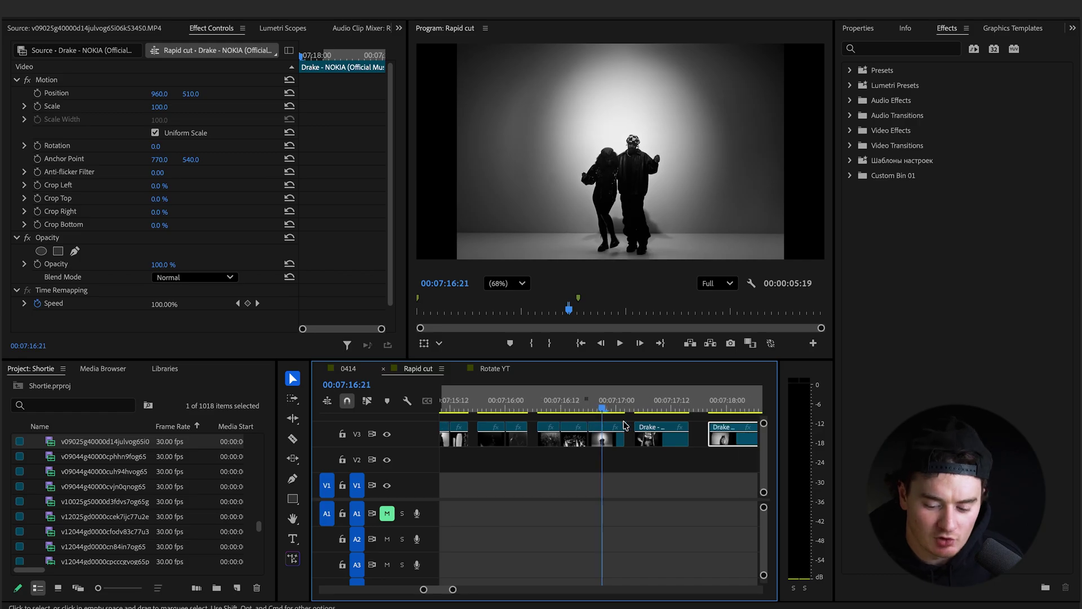
pyautogui.moveTo(580, 420); pyautogui.dragTo(602, 431)
pyautogui.press('-')
pyautogui.press('-')
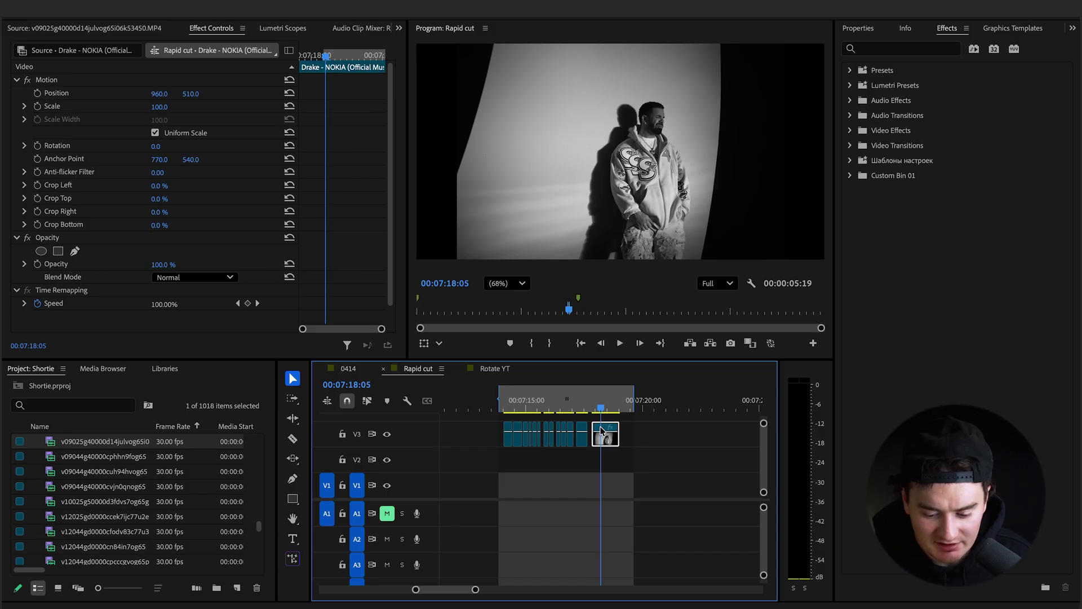
# - Set the sequence In point at 00:07:14:01, at the start of the first montage shot
pyautogui.scroll(5, 602, 431)
pyautogui.moveTo(451, 404); pyautogui.dragTo(481, 404)
pyautogui.press('i')
pyautogui.scroll(3, 515, 427)
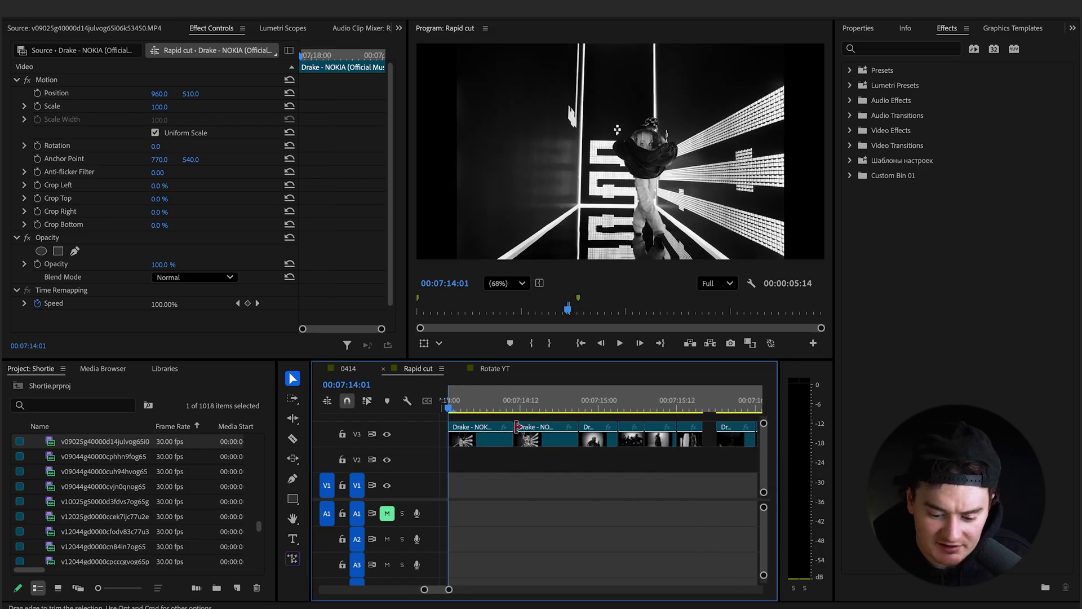
# - Cut the V3 shot that starts at 00:07:14:21 at 00:07:15:00 and delete its remainder
pyautogui.scroll(-2, 508, 428)
pyautogui.click(485, 401)
pyautogui.scroll(-1, 505, 410)
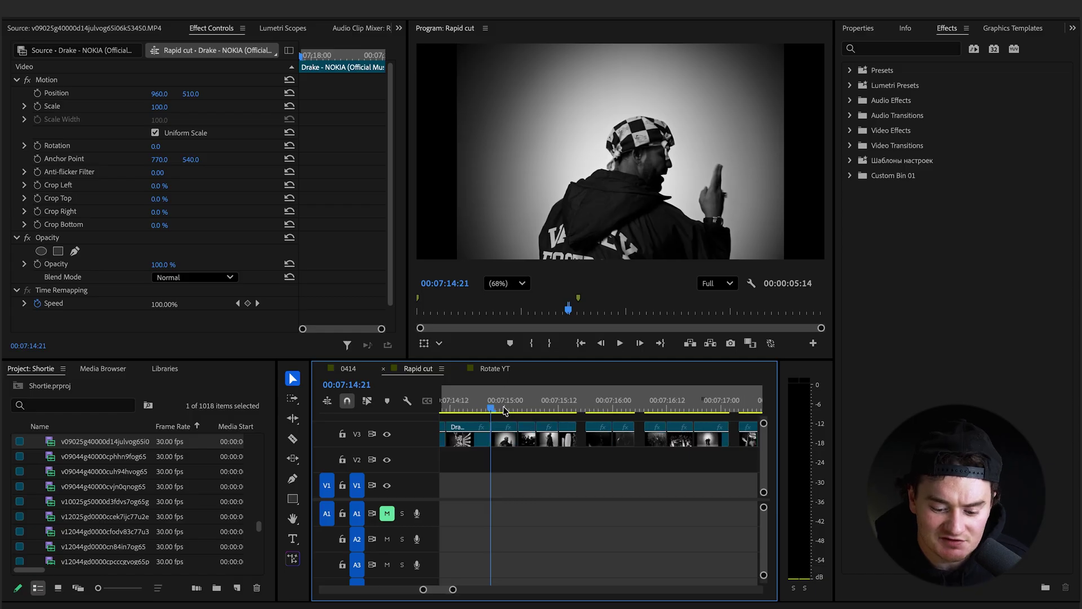
pyautogui.scroll(3, 505, 418)
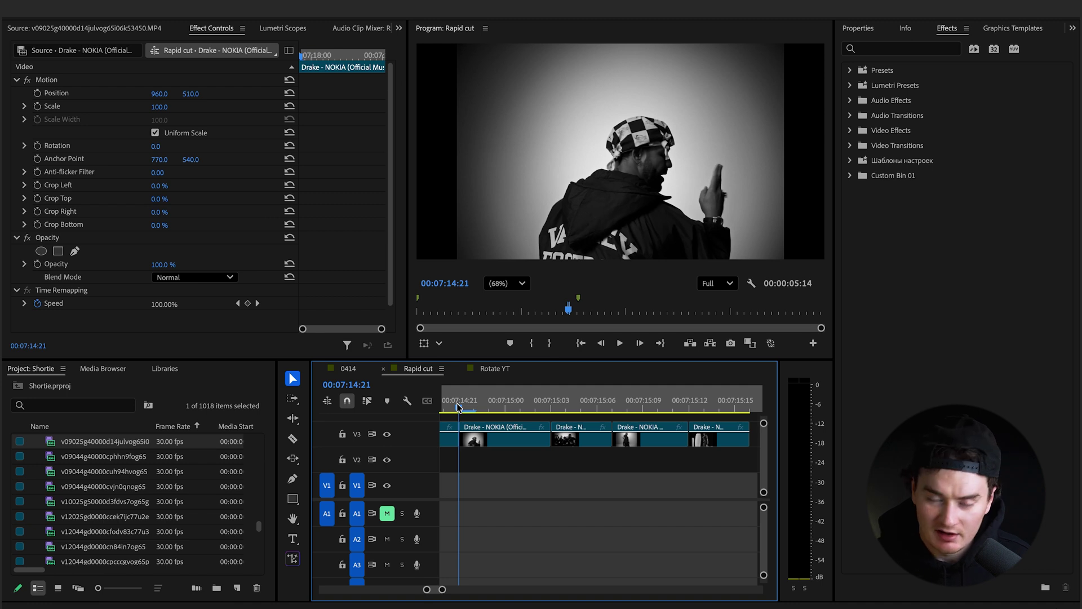
pyautogui.moveTo(458, 407); pyautogui.dragTo(505, 407)
pyautogui.press('c')
pyautogui.click(505, 439)
pyautogui.press('v')
pyautogui.click(518, 444)
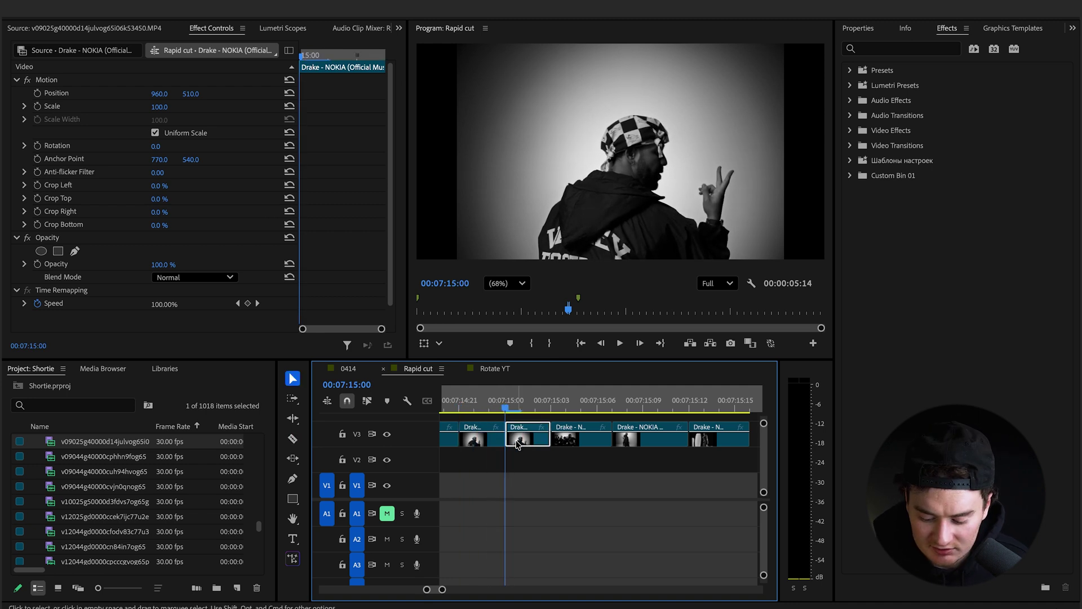
pyautogui.press('Delete')
# - Cut the V3 shot that starts at 00:07:15:03 three frames in, at 00:07:15:06, and delete its remainder
pyautogui.click(552, 398)
pyautogui.press('Right')
pyautogui.press('Right')
pyautogui.press('Right')
pyautogui.press('c')
pyautogui.click(598, 442)
pyautogui.press('v')
pyautogui.click(602, 443)
pyautogui.press('Delete')
# - Cut the V3 shot that starts at 00:07:15:07 at 00:07:15:10 and delete its remainder
pyautogui.press('Right')
pyautogui.press('Right')
pyautogui.press('Right')
pyautogui.press('Right')
pyautogui.press('c')
pyautogui.click(658, 438)
pyautogui.press('v')
pyautogui.click(670, 439)
pyautogui.press('Delete')
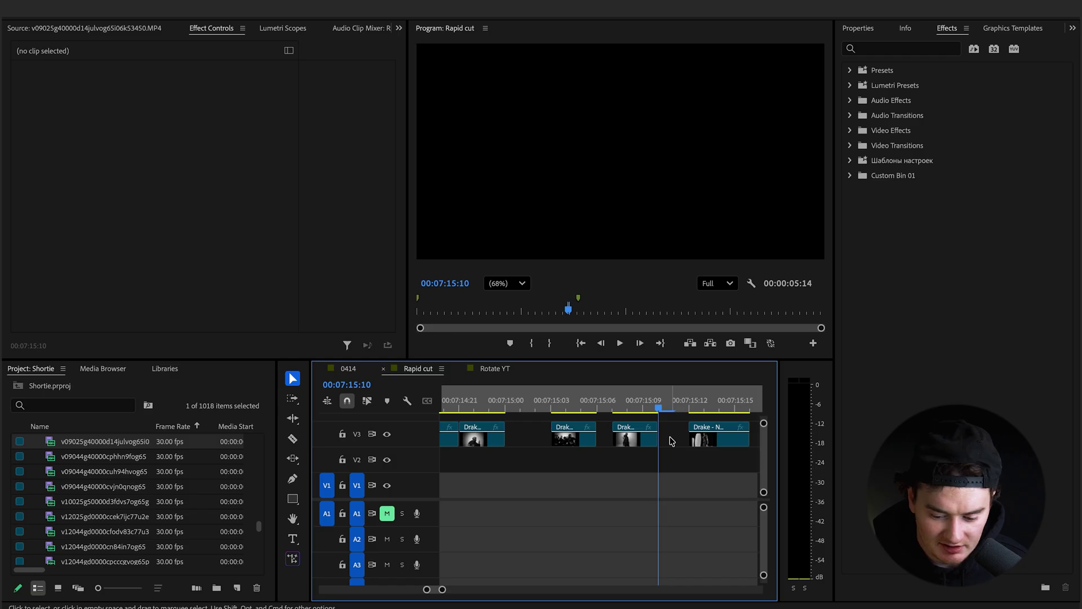
# - Cut the V3 shot that starts at 00:07:15:12 at 00:07:15:15 and delete its remainder
pyautogui.scroll(-1, 669, 439)
pyautogui.scroll(-2, 674, 422)
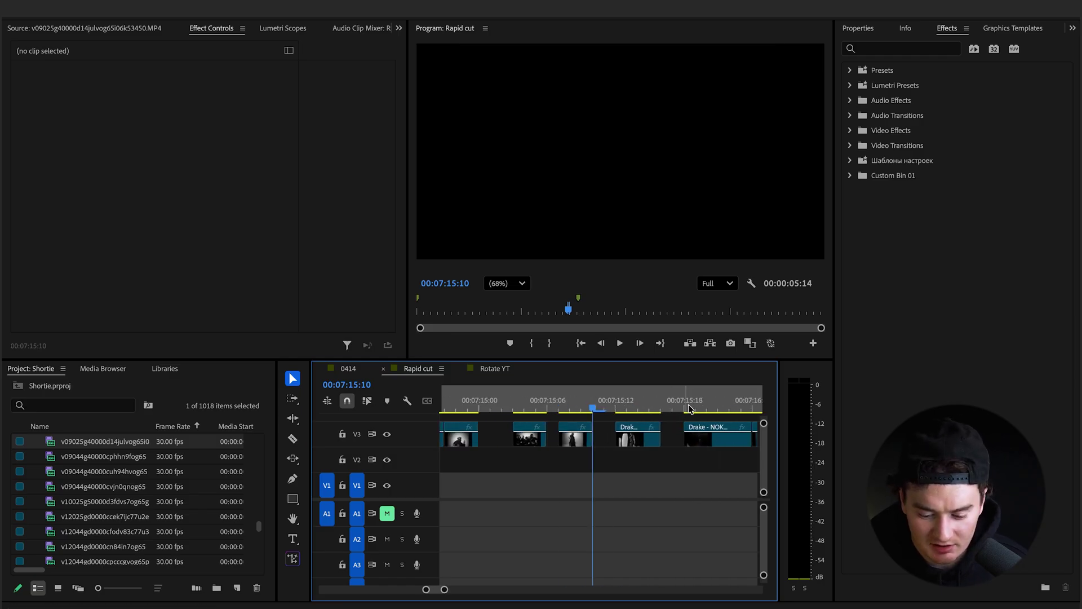
pyautogui.hotkey('shift', 'Right')
pyautogui.press('super+k')
pyautogui.click(655, 446)
pyautogui.press('Delete')
# - Cut the V3 shot that starts at 00:07:15:18 at 00:07:15:21, delete its remainder and move the playhead to the shot at 00:07:16:00
pyautogui.scroll(-1, 654, 440)
pyautogui.press('Right')
pyautogui.press('Right')
pyautogui.press('Right')
pyautogui.press('Right')
pyautogui.press('Right')
pyautogui.press('Right')
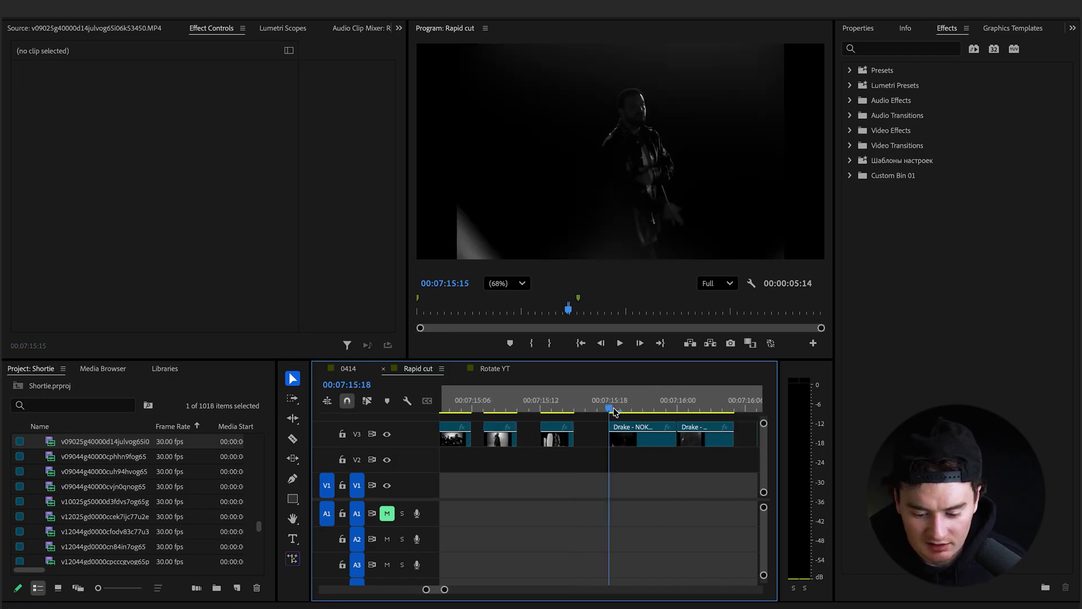
pyautogui.press('c')
pyautogui.click(642, 434)
pyautogui.press('v')
pyautogui.click(659, 437)
pyautogui.press('Delete')
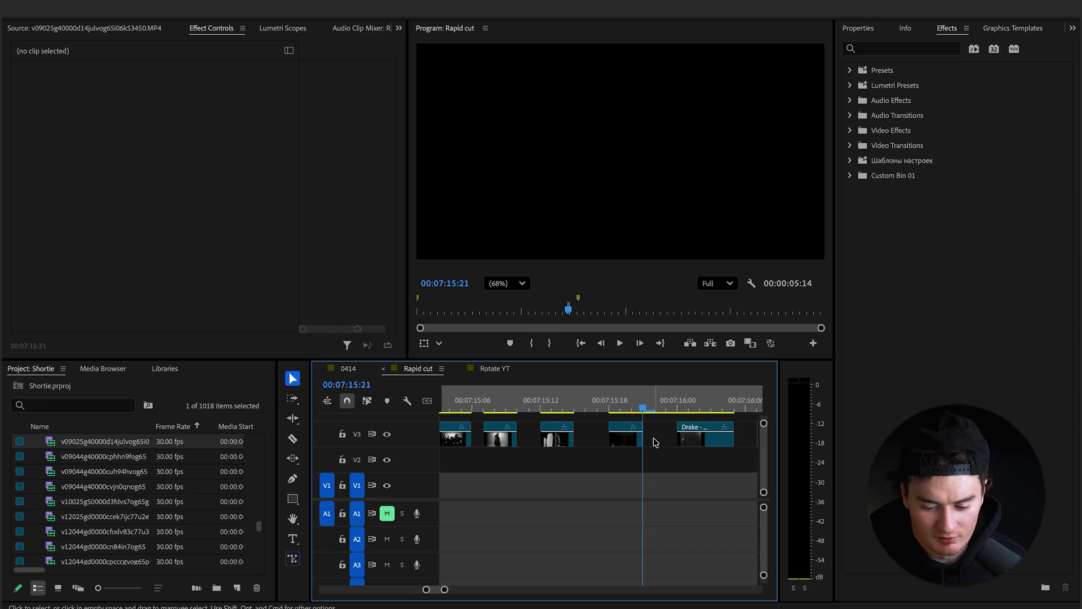
pyautogui.click(678, 407)
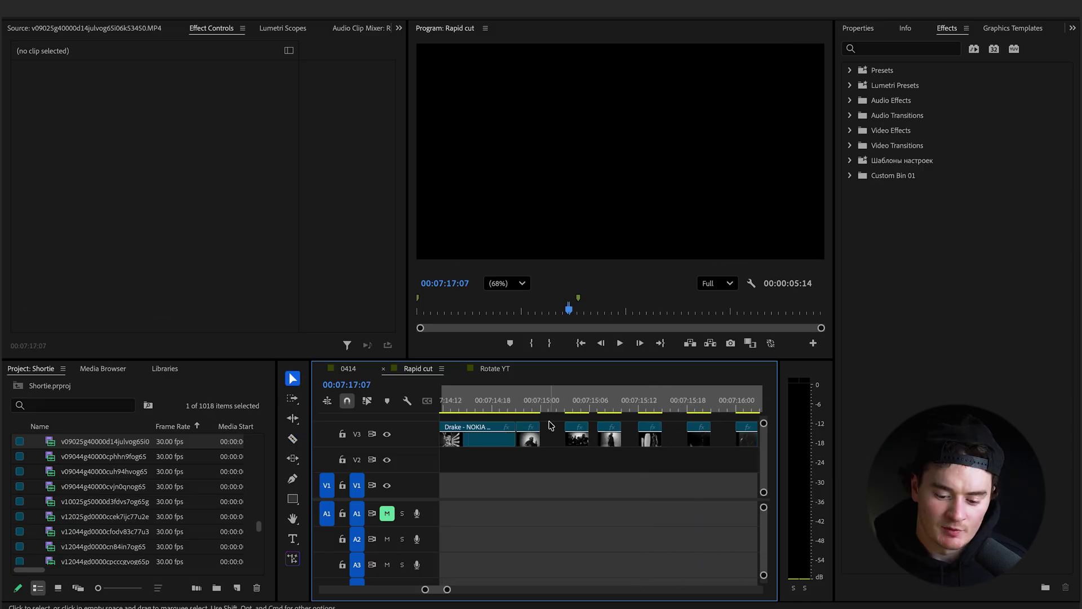
# - Ripple-delete the gap at 00:07:15:00 on V3 and move the next detached shot against the one before it
pyautogui.scroll(-2, 551, 430)
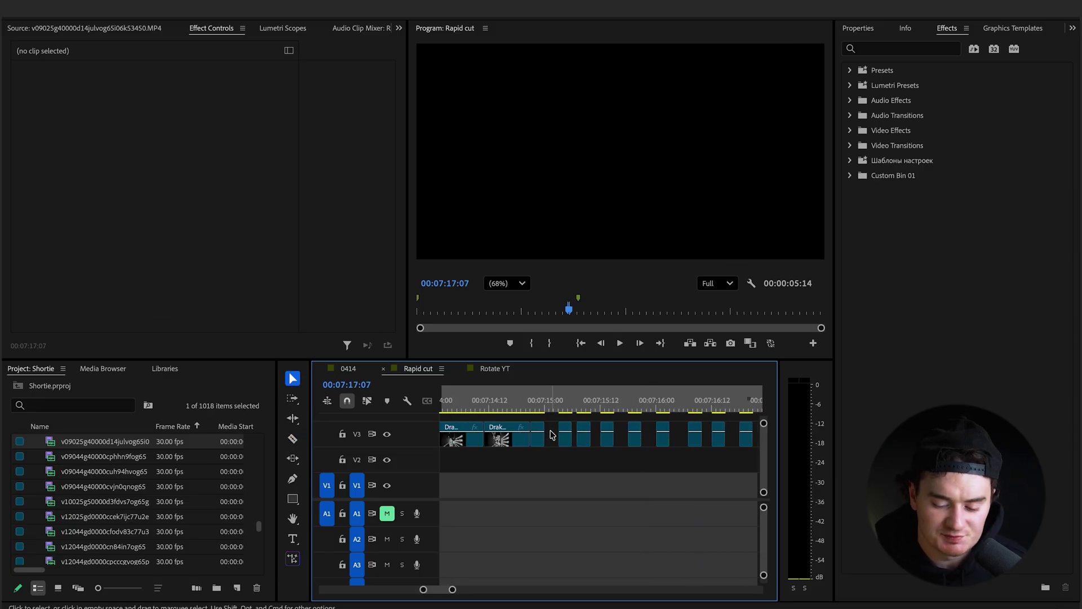
pyautogui.click(551, 434)
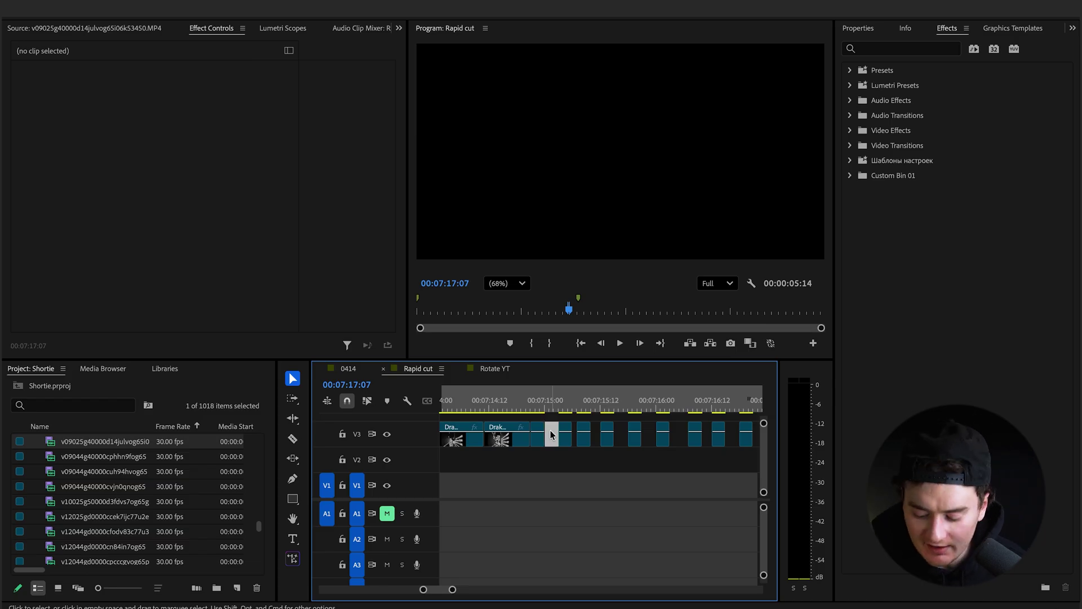
pyautogui.hotkey('shift', 'Delete')
pyautogui.click(567, 435)
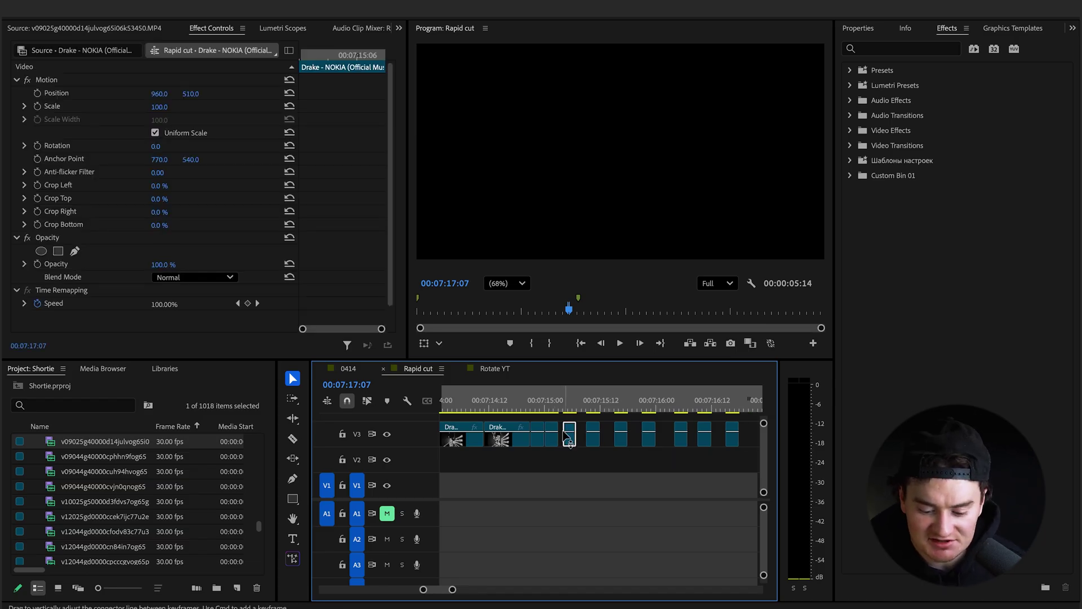
pyautogui.scroll(3, 566, 437)
pyautogui.scroll(-4, 564, 437)
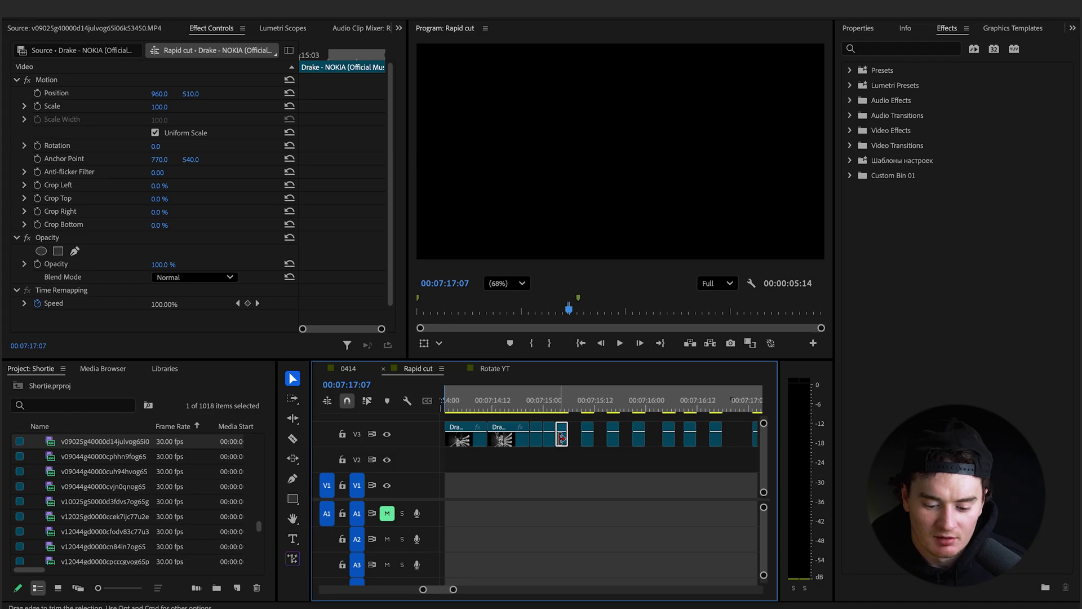
pyautogui.click(560, 439)
# - Select the montage shots on V3 and close all remaining gaps between them at once
pyautogui.scroll(-2, 560, 441)
pyautogui.click(724, 469)
pyautogui.moveTo(754, 473); pyautogui.dragTo(522, 398)
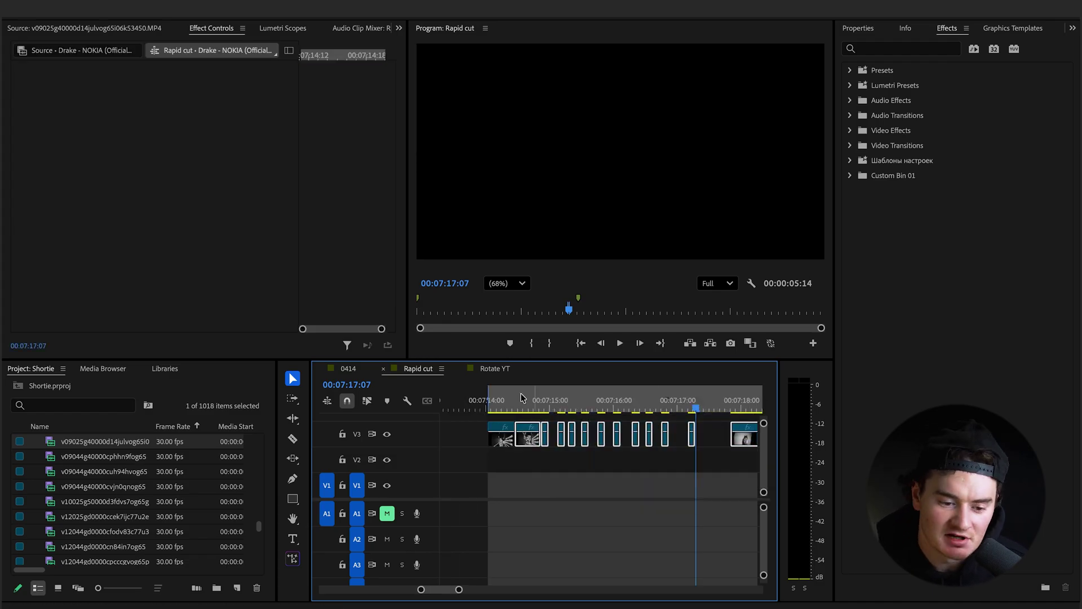
pyautogui.click(183, 8)
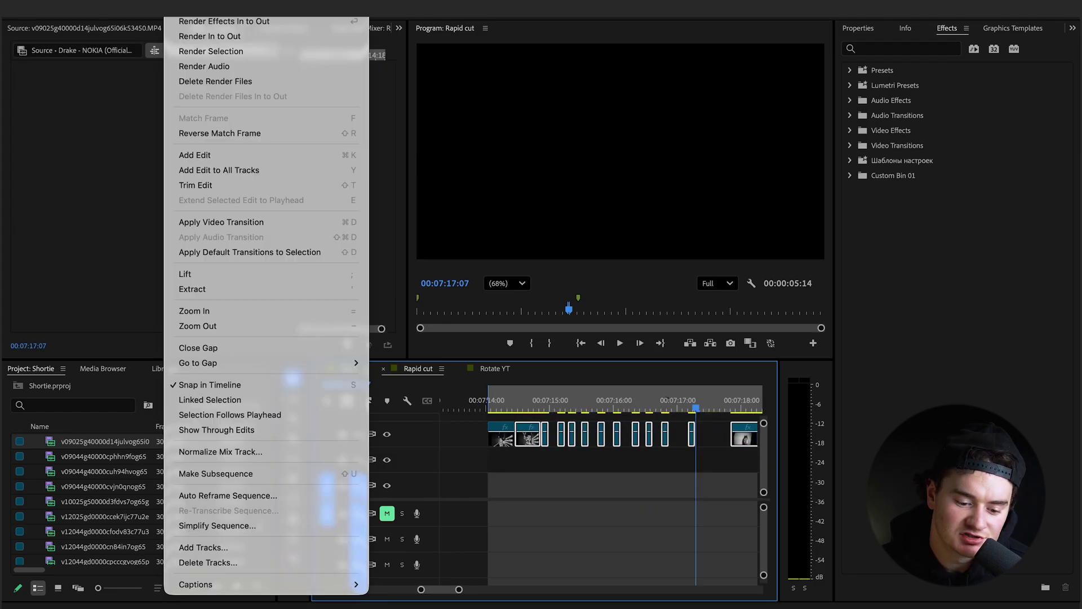
pyautogui.click(249, 348)
# - Set the sequence In and Out points around the closed-up montage on V3 and play it back
pyautogui.moveTo(515, 410); pyautogui.dragTo(493, 406)
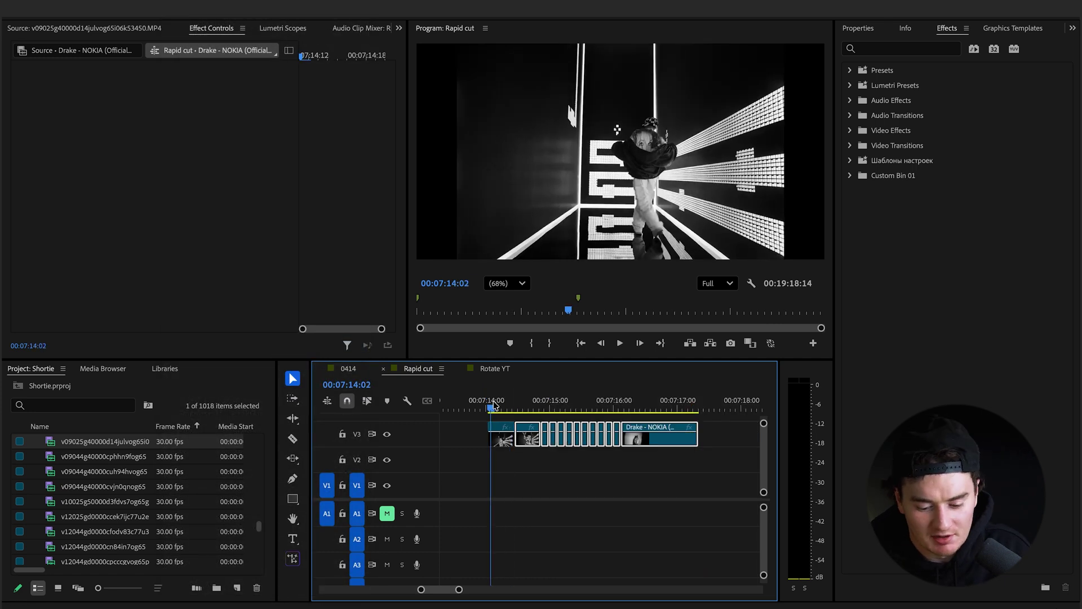
pyautogui.press('i')
pyautogui.click(700, 404)
pyautogui.press('o')
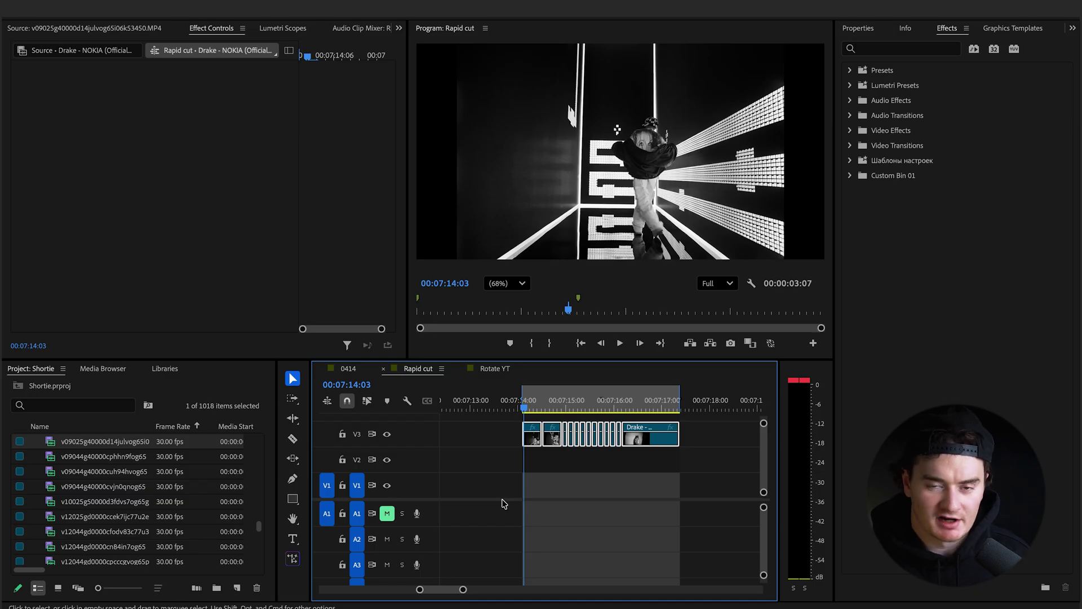
pyautogui.press('space')
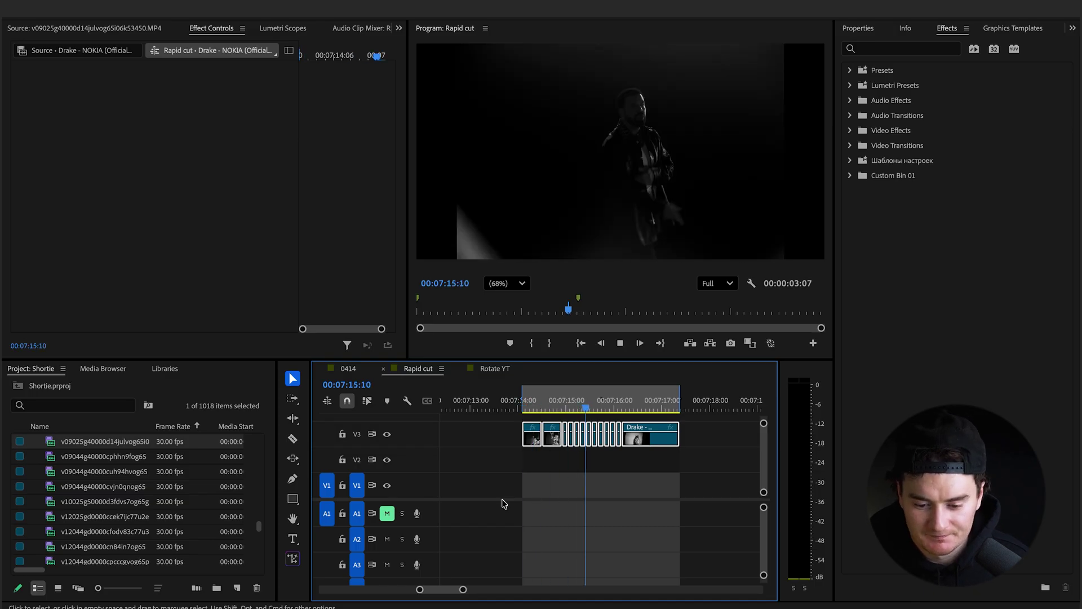
pyautogui.press('space')
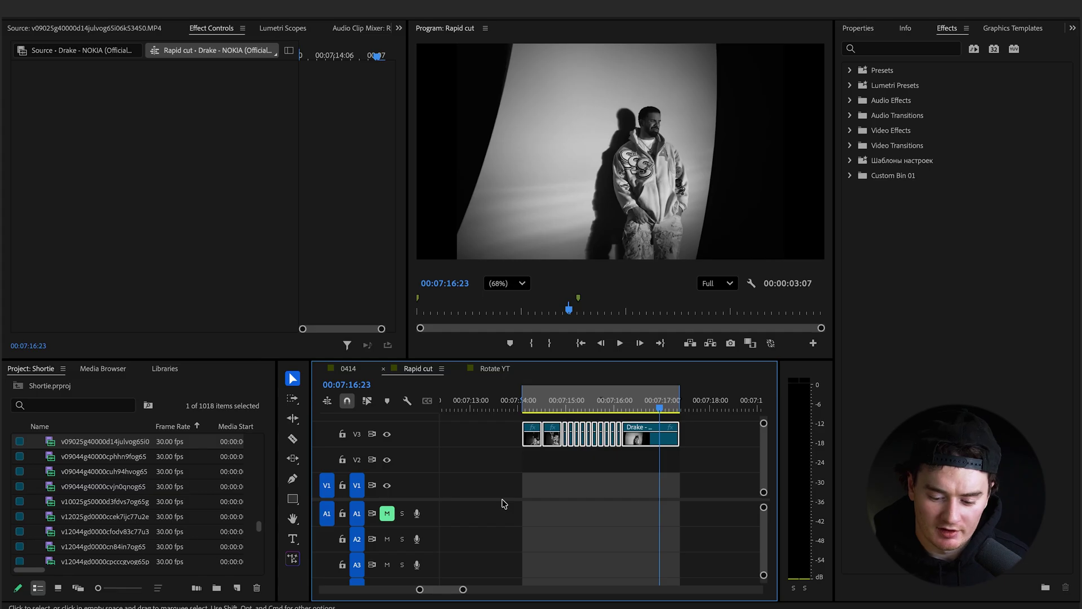
# - Create a new adjustment layer and place it on V4 above the start of the montage
pyautogui.press('-')
pyautogui.click(237, 588)
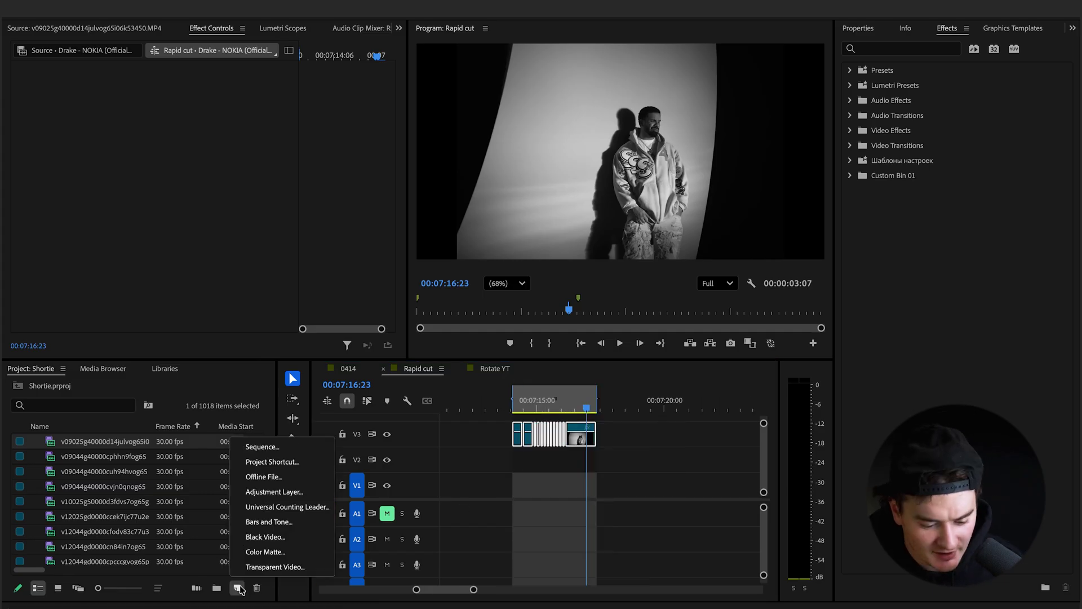
pyautogui.click(274, 492)
pyautogui.moveTo(88, 442); pyautogui.dragTo(530, 458)
# - Cut the adjustment layer on V4 at the end of the second montage shot and delete the excess
pyautogui.press('c')
pyautogui.press('=')
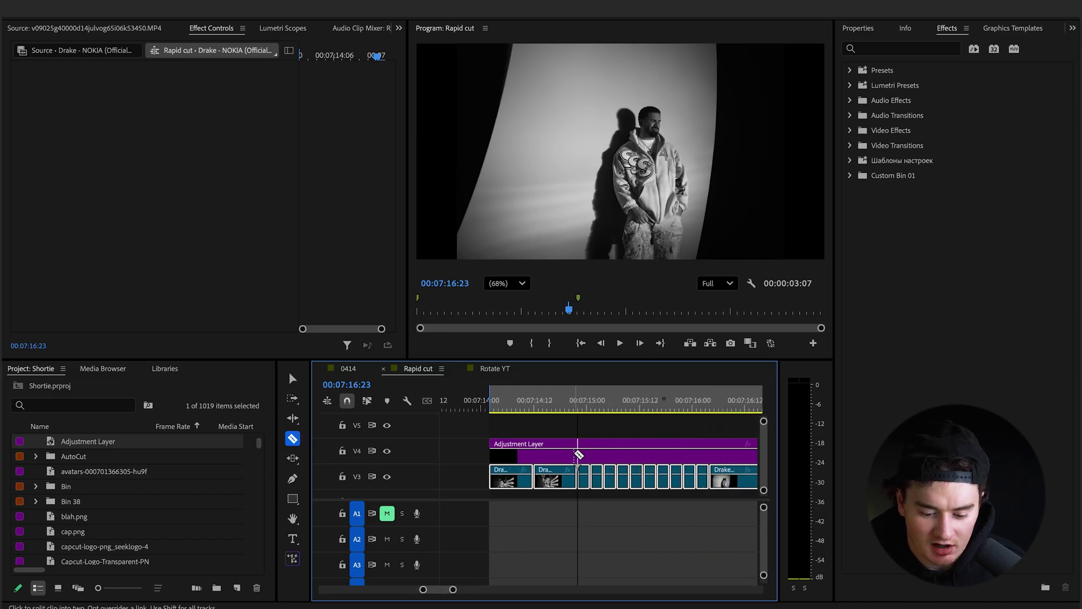
pyautogui.click(577, 451)
pyautogui.press('v')
pyautogui.press('=')
pyautogui.click(592, 453)
pyautogui.press('Delete')
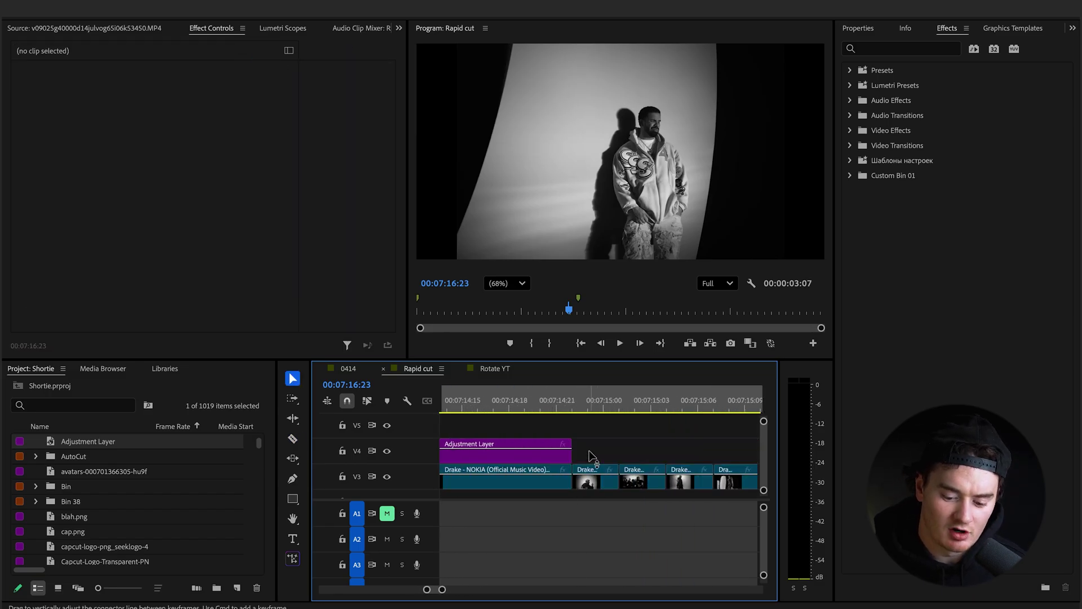
# - Find the Levels effect and apply it to the adjustment layer on V4
pyautogui.press('-')
pyautogui.press('-')
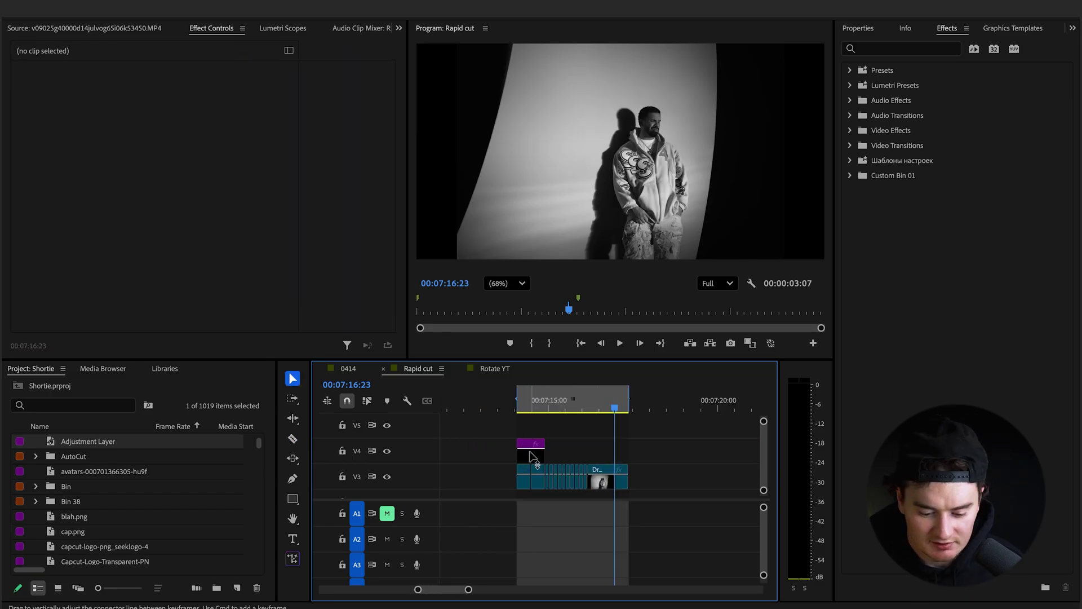
pyautogui.click(530, 451)
pyautogui.click(886, 48)
pyautogui.write('levels')
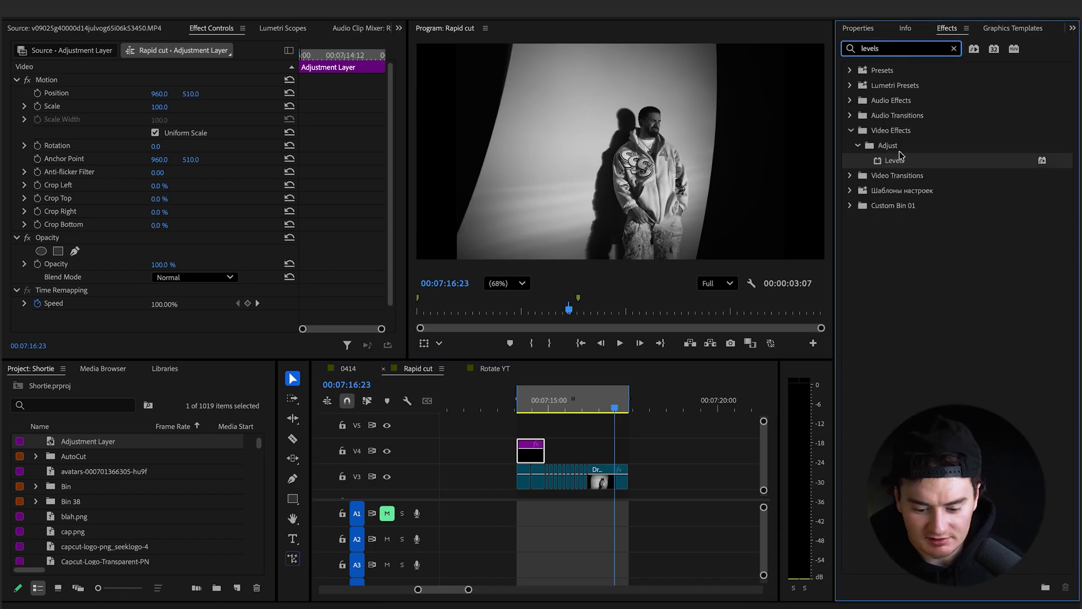
pyautogui.moveTo(900, 156); pyautogui.dragTo(530, 451)
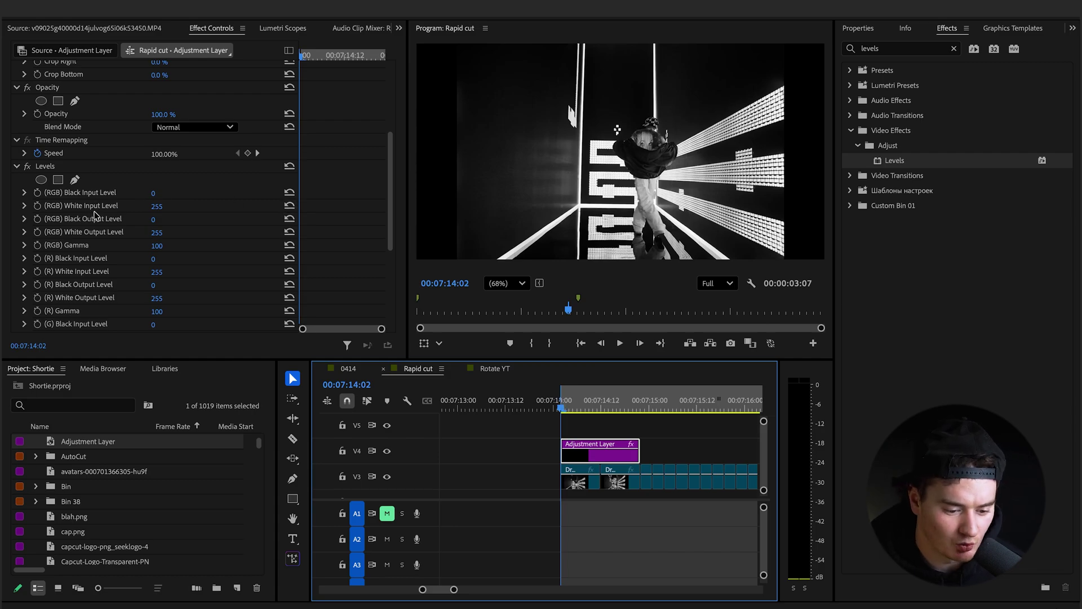
# - Keyframe the adjustment layer's (RGB) White Input Level at 255 at 00:07:14:02 and 0 at 00:07:14:12, with a closing keyframe at its end
pyautogui.click(38, 205)
pyautogui.scroll(3, 595, 429)
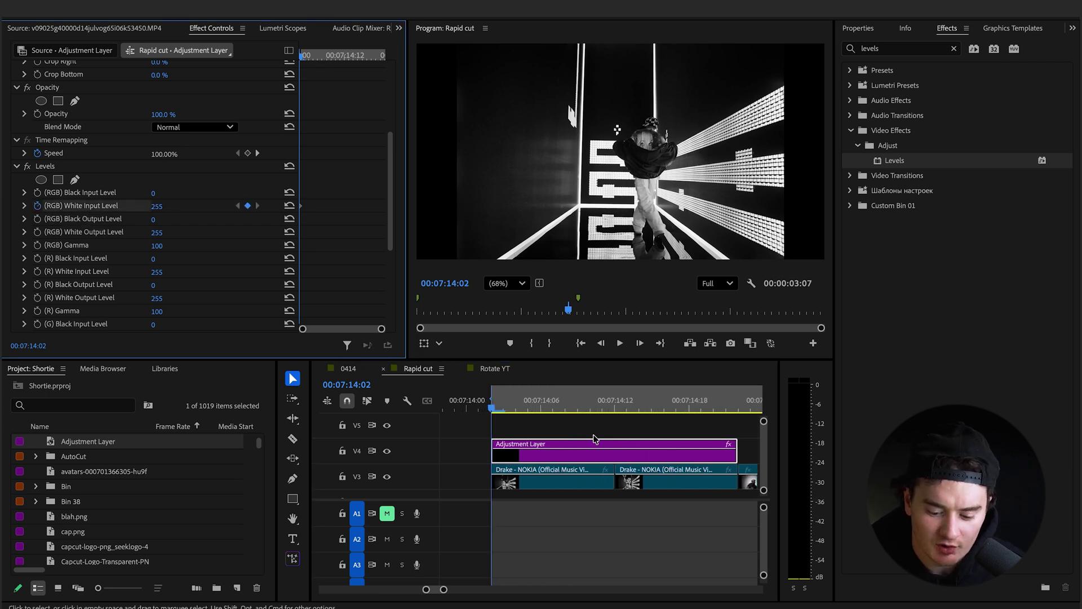
pyautogui.click(614, 407)
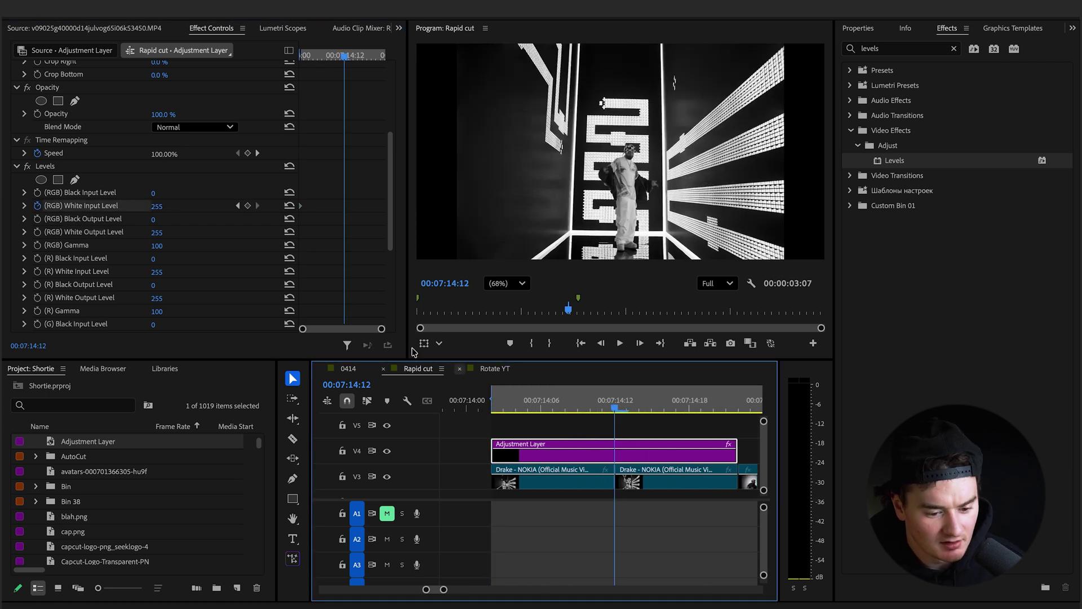
pyautogui.click(161, 205)
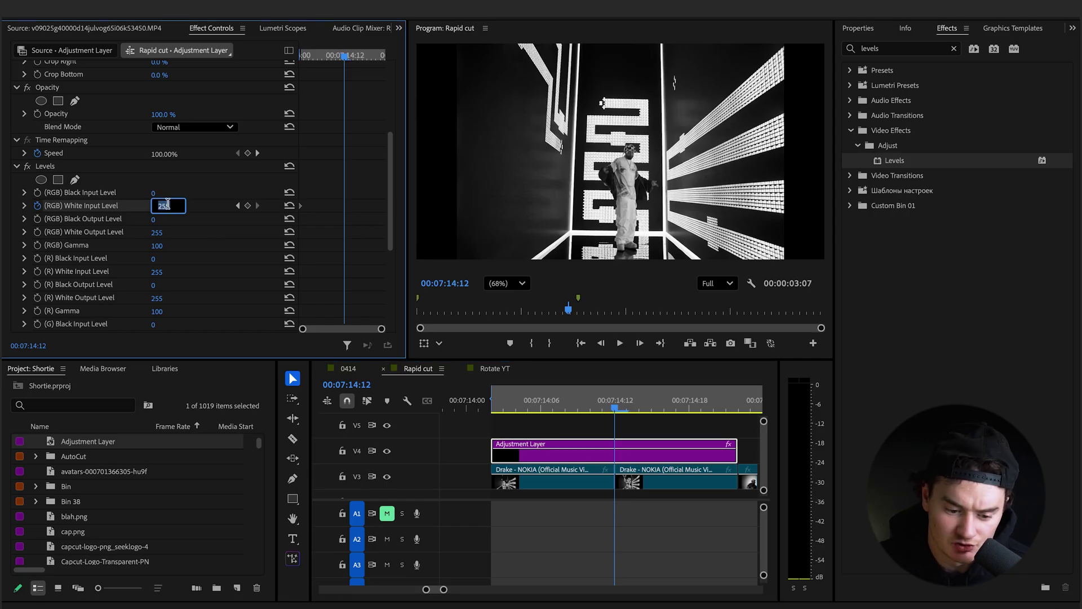
pyautogui.write('0')
pyautogui.press('Return')
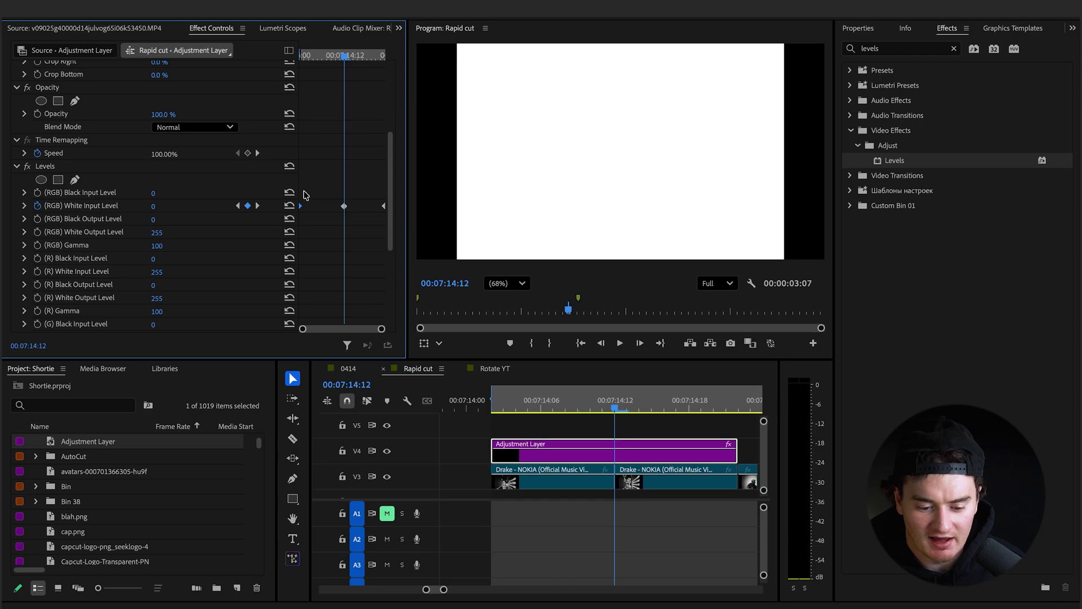
# - Check the white flash near 00:07:14:21 and play the adjustment layer section from its start
pyautogui.click(727, 407)
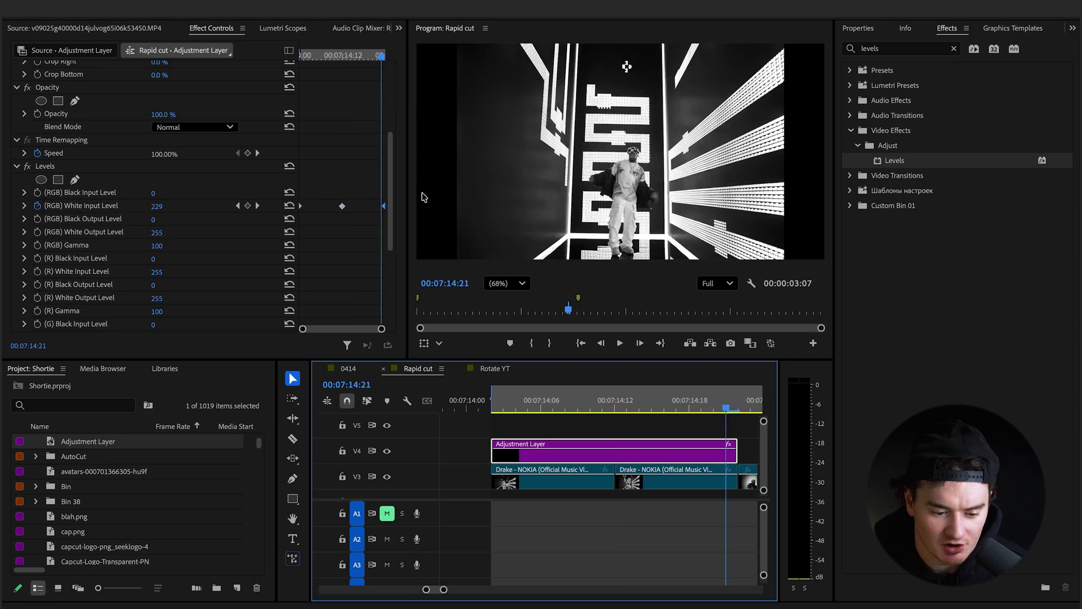
pyautogui.click(498, 408)
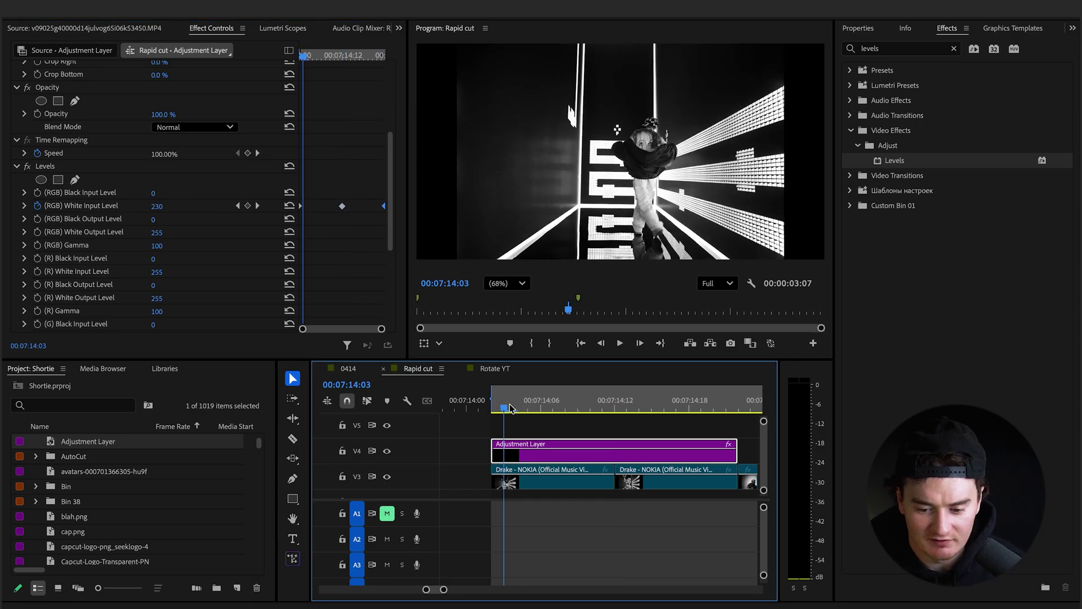
pyautogui.press('space')
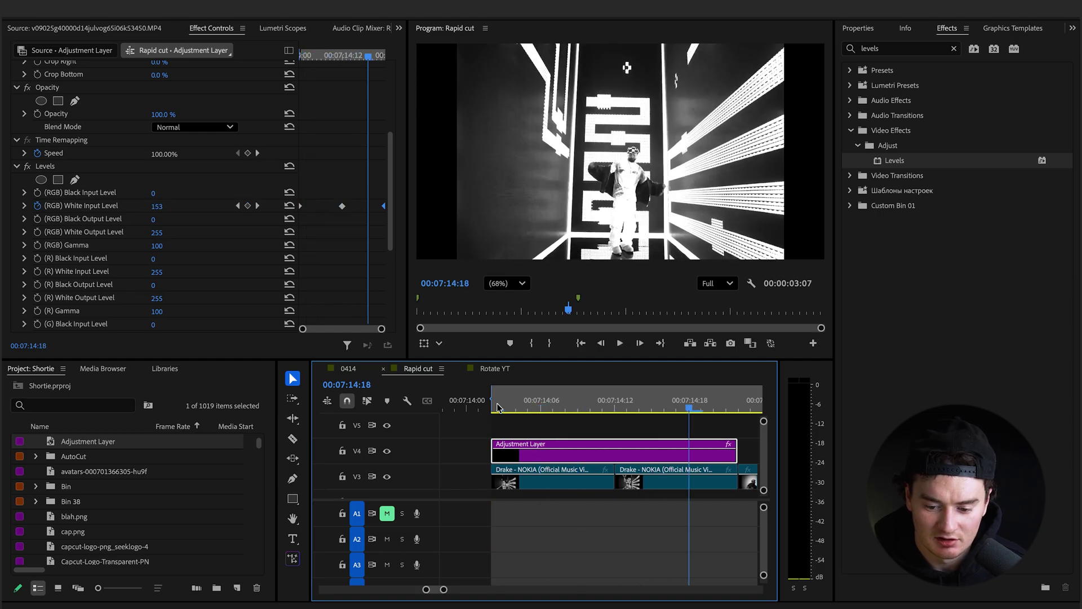
pyautogui.press('space')
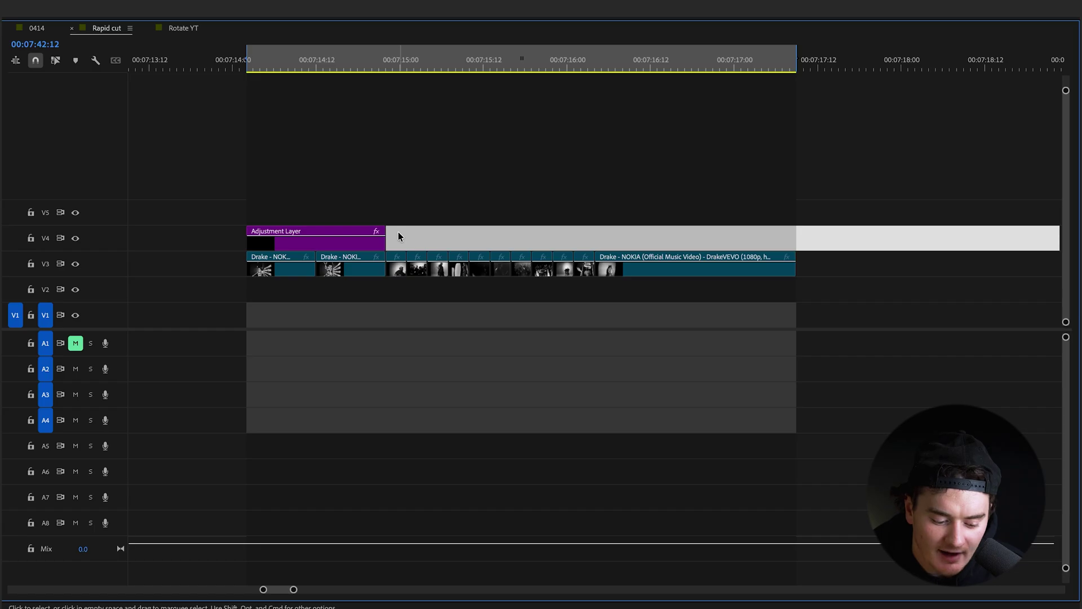
# - Duplicate the ten short shots from V3 onto V4, directly above the originals and after the adjustment layer
pyautogui.press('Delete')
pyautogui.moveTo(397, 236); pyautogui.dragTo(589, 275)
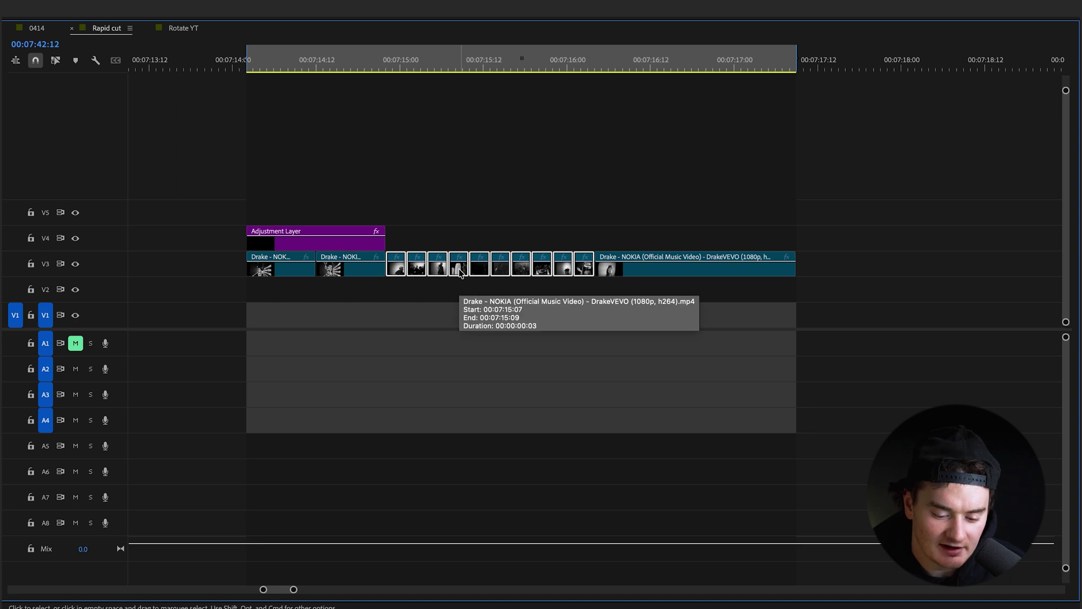
pyautogui.moveTo(460, 271); pyautogui.dragTo(462, 248)
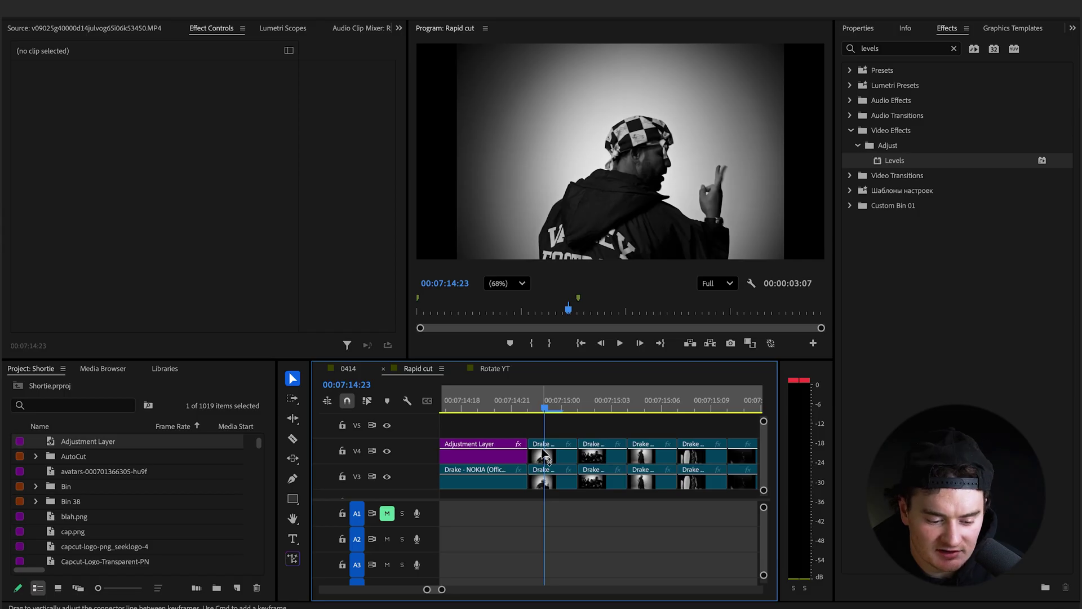
# - Set the blend mode of the first duplicated shot on V4 to Linear Dodge (Add)
pyautogui.click(544, 454)
pyautogui.scroll(-1, 376, 264)
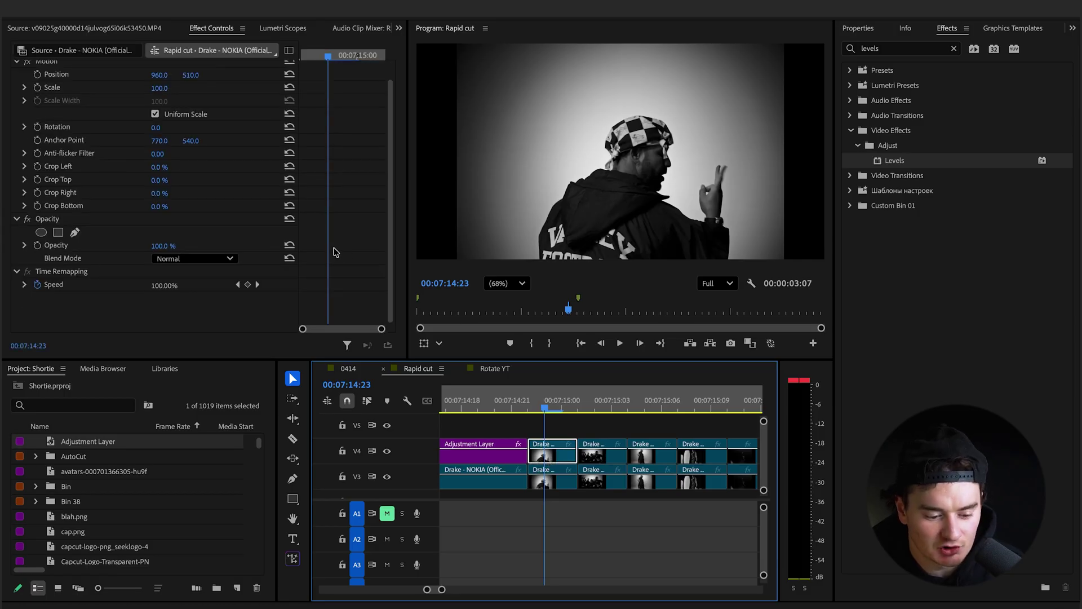
pyautogui.click(226, 255)
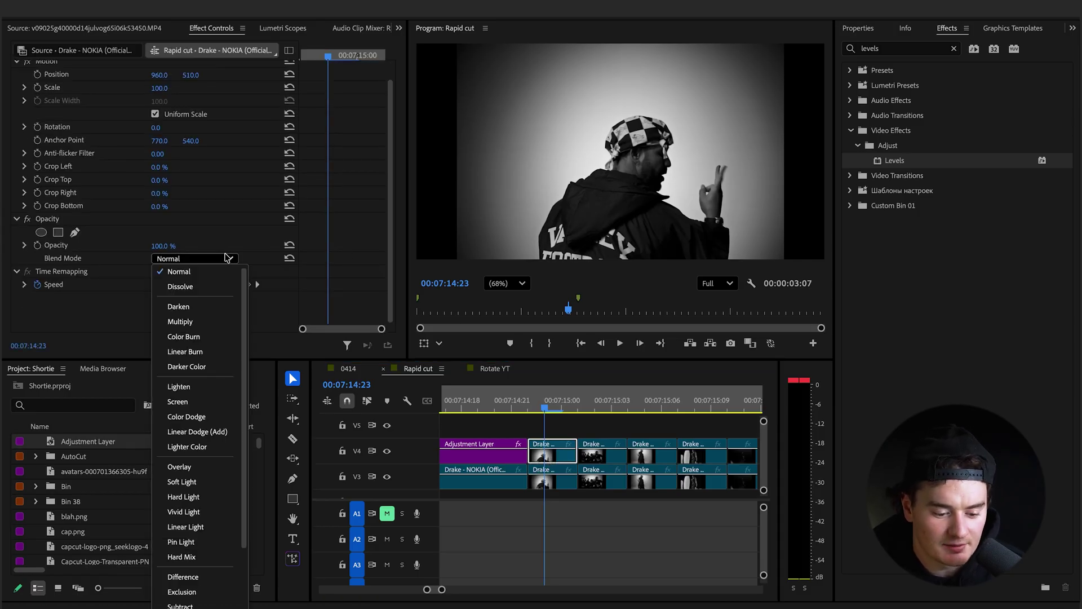
pyautogui.click(210, 431)
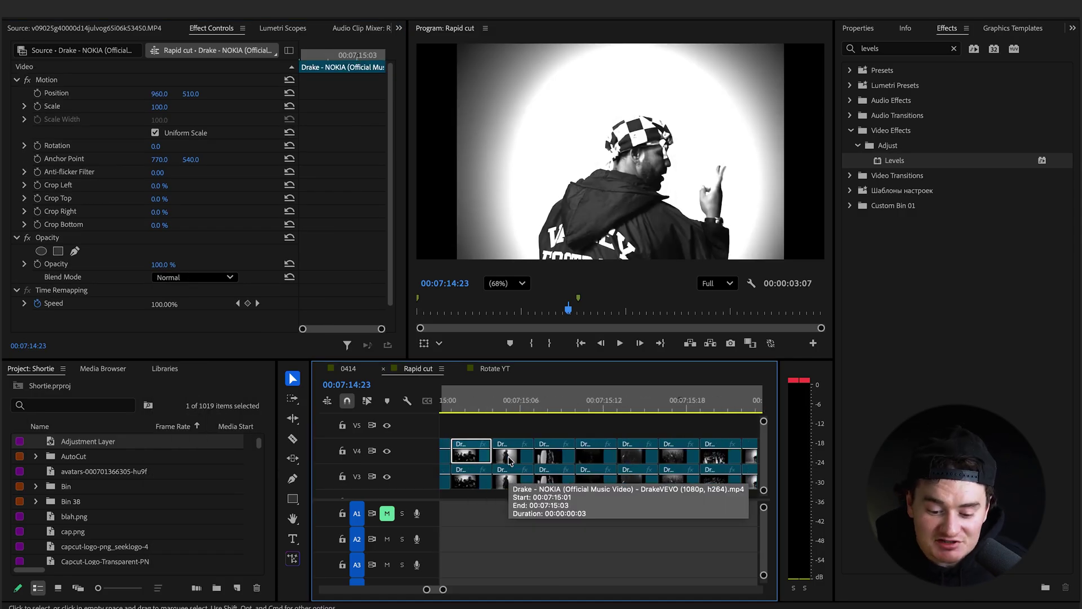
# - Copy the first V4 duplicate's attributes and paste its Motion and Opacity onto the other duplicated shots on V4
pyautogui.click(480, 394)
pyautogui.scroll(2, 480, 428)
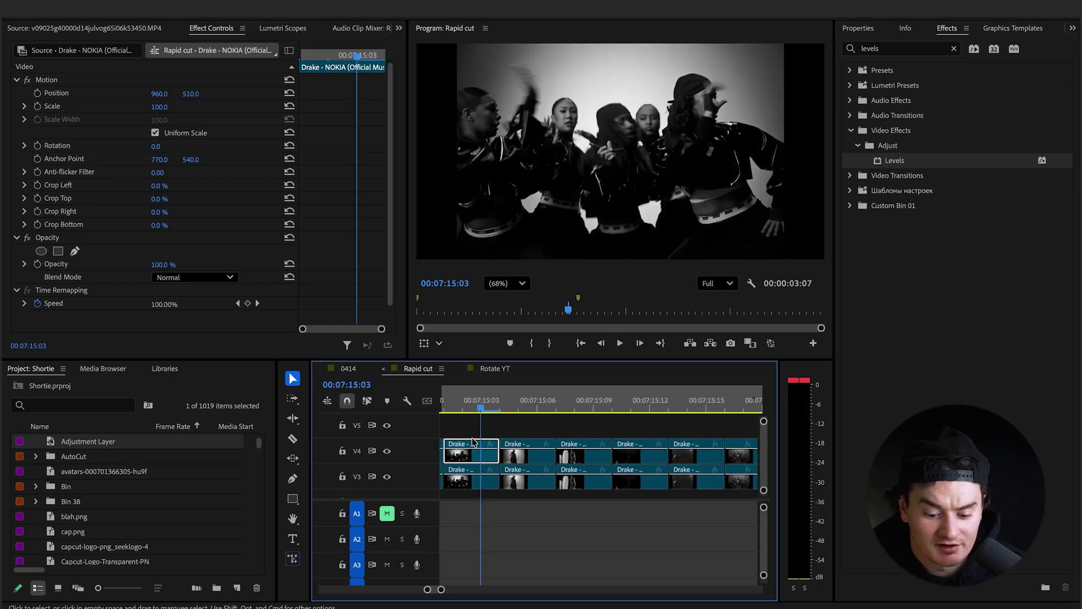
pyautogui.hscroll(-1, 508, 460)
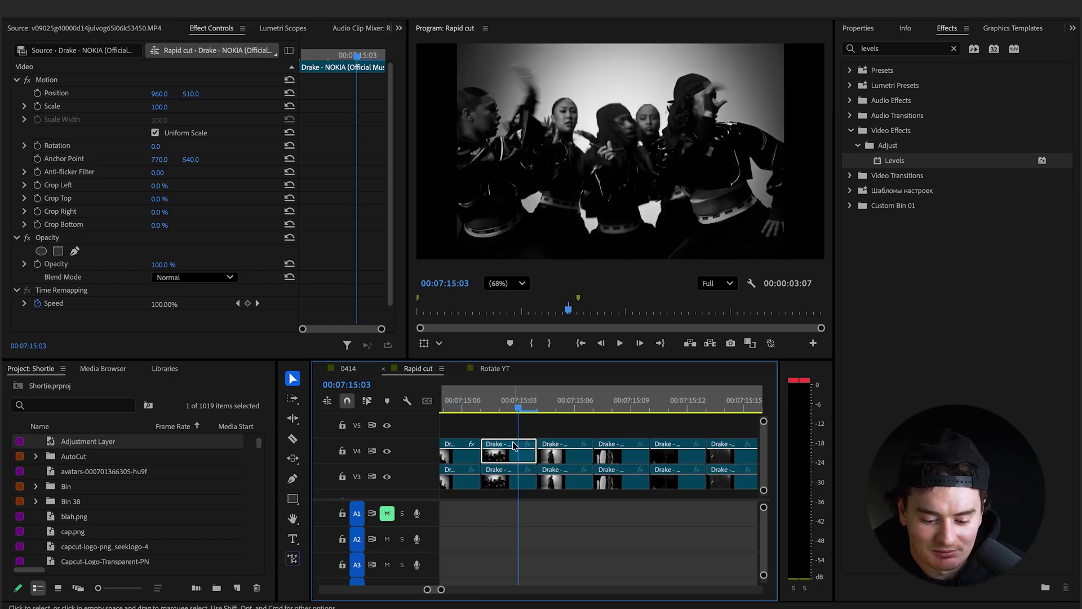
pyautogui.scroll(1, 509, 457)
pyautogui.click(501, 399)
pyautogui.rightClick(507, 459)
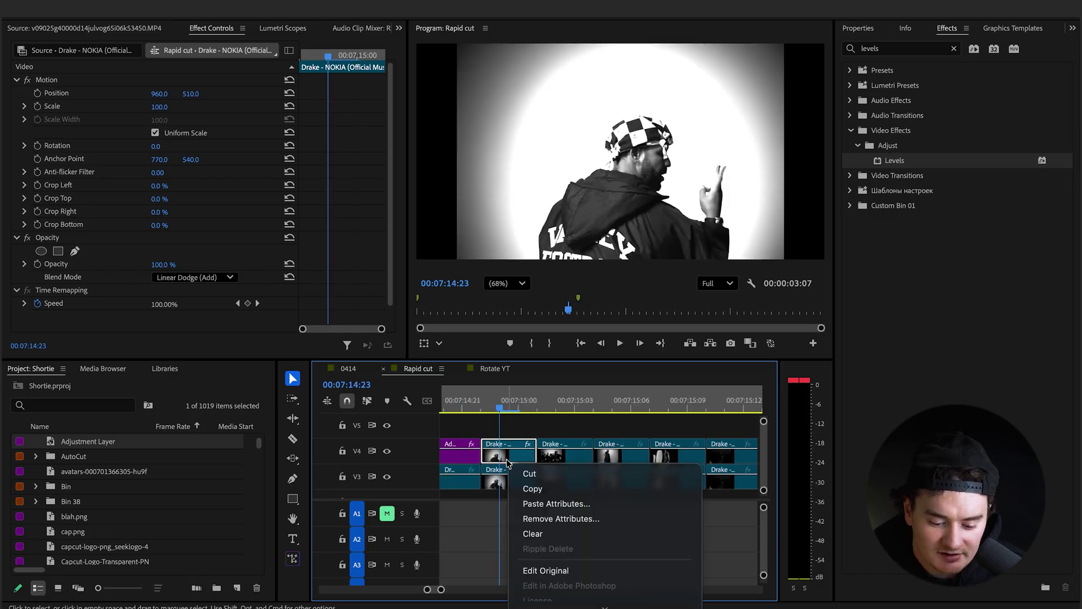
pyautogui.click(536, 489)
pyautogui.press('-')
pyautogui.press('-')
pyautogui.moveTo(522, 427); pyautogui.dragTo(634, 459)
pyautogui.rightClick(634, 457)
pyautogui.click(652, 502)
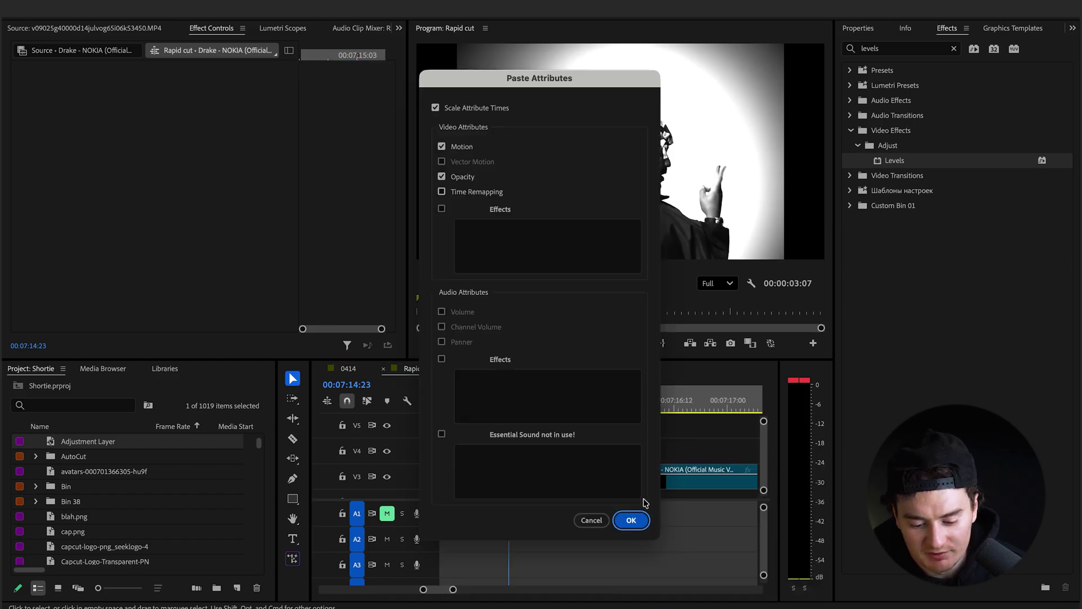
pyautogui.click(630, 521)
# - Trim the start of the first V4 duplicate to 00:07:15:00 and check the frame there
pyautogui.click(546, 412)
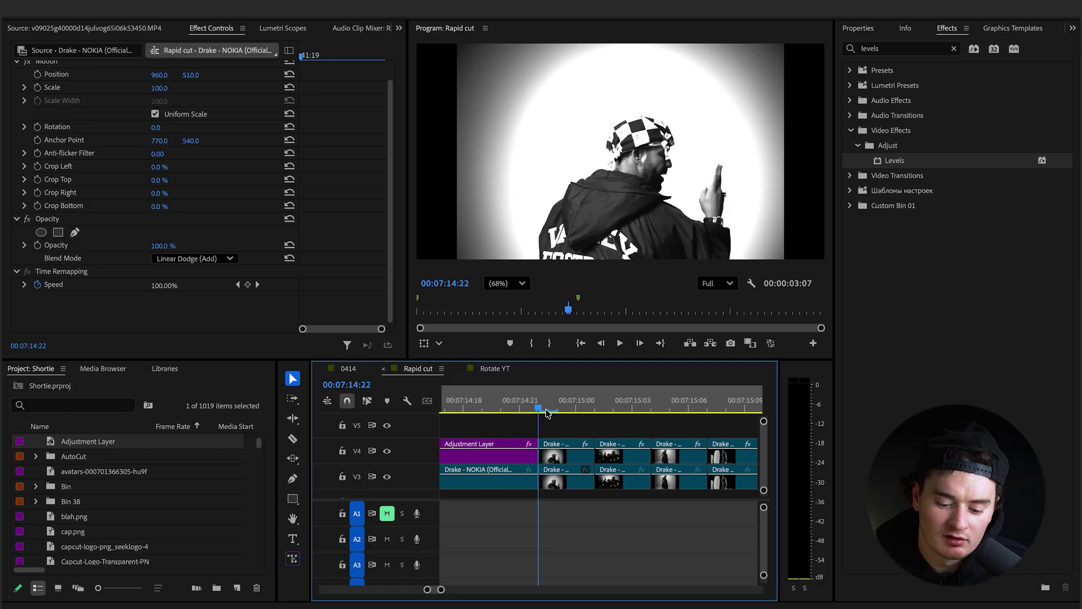
pyautogui.click(556, 454)
pyautogui.moveTo(541, 454); pyautogui.dragTo(576, 455)
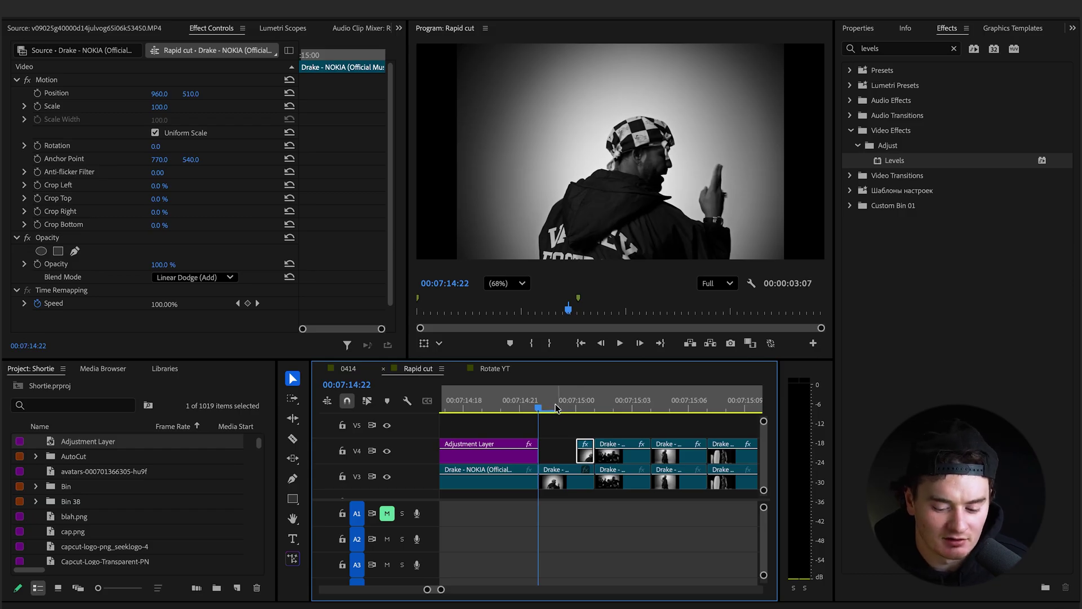
pyautogui.click(575, 407)
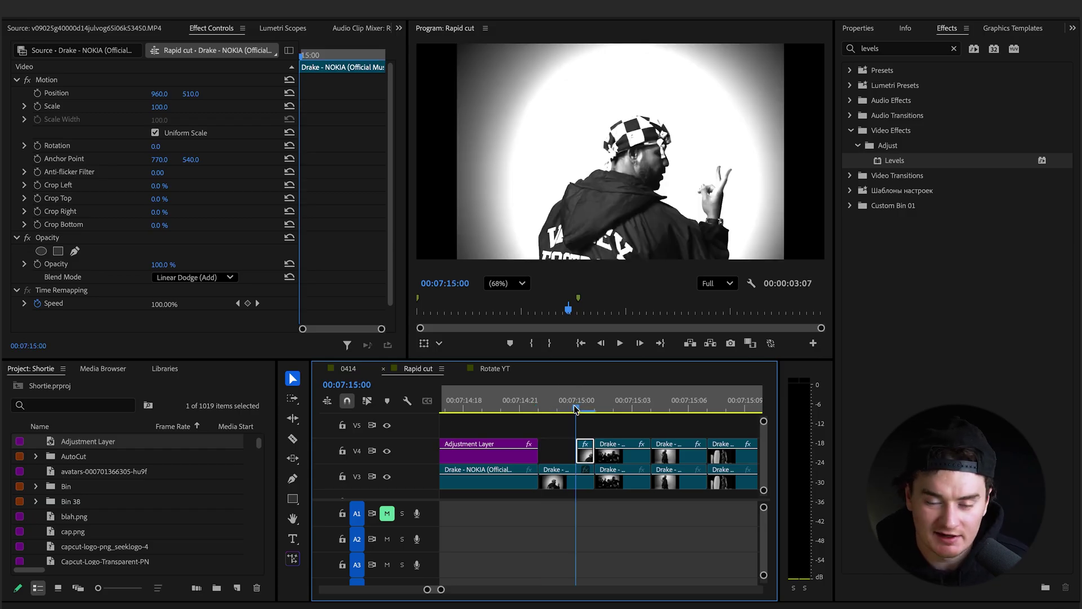
# - Split the second V4 duplicate at 00:07:15:02 and trim its latter part to start at 00:07:15:03, leaving a one-frame gap
pyautogui.moveTo(575, 407); pyautogui.dragTo(613, 407)
pyautogui.press('c')
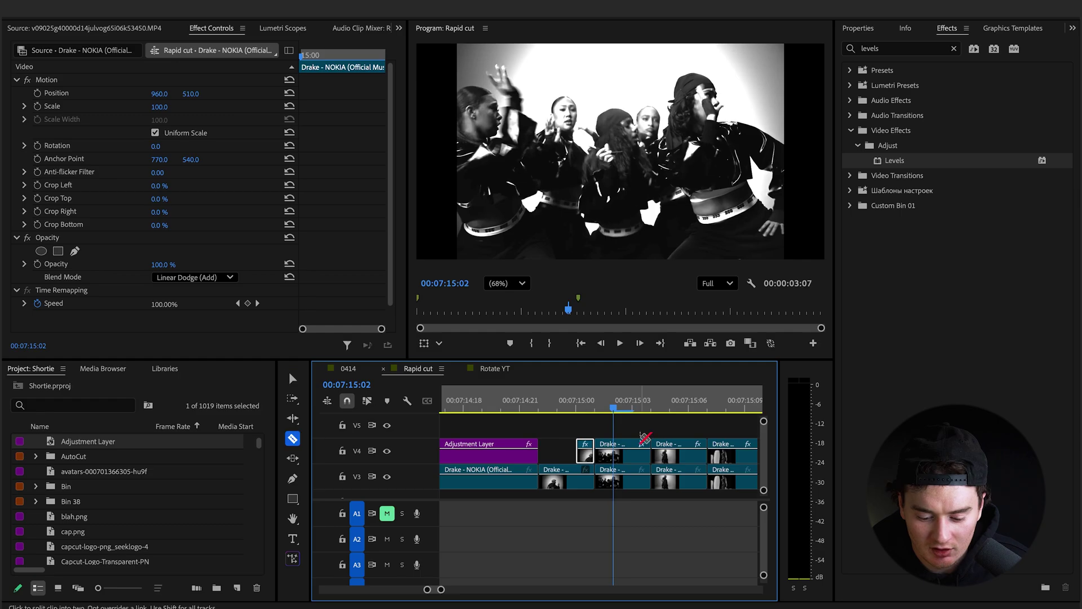
pyautogui.click(614, 451)
pyautogui.press('v')
pyautogui.moveTo(616, 454); pyautogui.dragTo(633, 455)
# - Split the third V4 duplicate at 00:07:15:05 and trim its latter part to start at 00:07:15:06
pyautogui.press('Right')
pyautogui.press('Right')
pyautogui.press('Right')
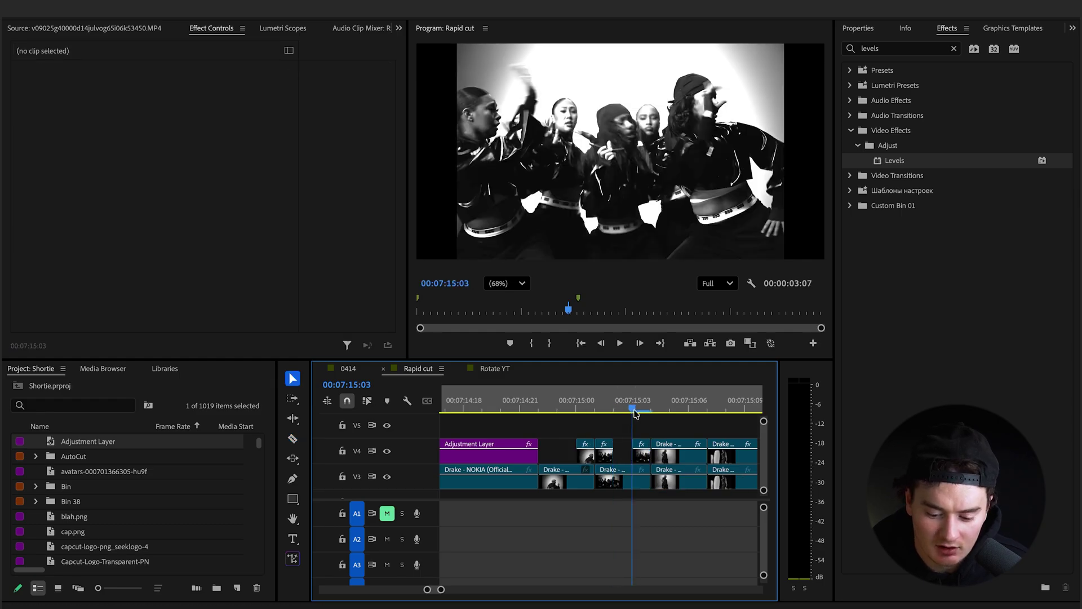
pyautogui.press('c')
pyautogui.click(670, 451)
pyautogui.press('v')
pyautogui.moveTo(671, 455); pyautogui.dragTo(689, 454)
# - Cut the fourth V4 duplicate at 00:07:15:08 and trim its latter part to start at 00:07:15:09
pyautogui.press('Right')
pyautogui.press('Right')
pyautogui.press('Right')
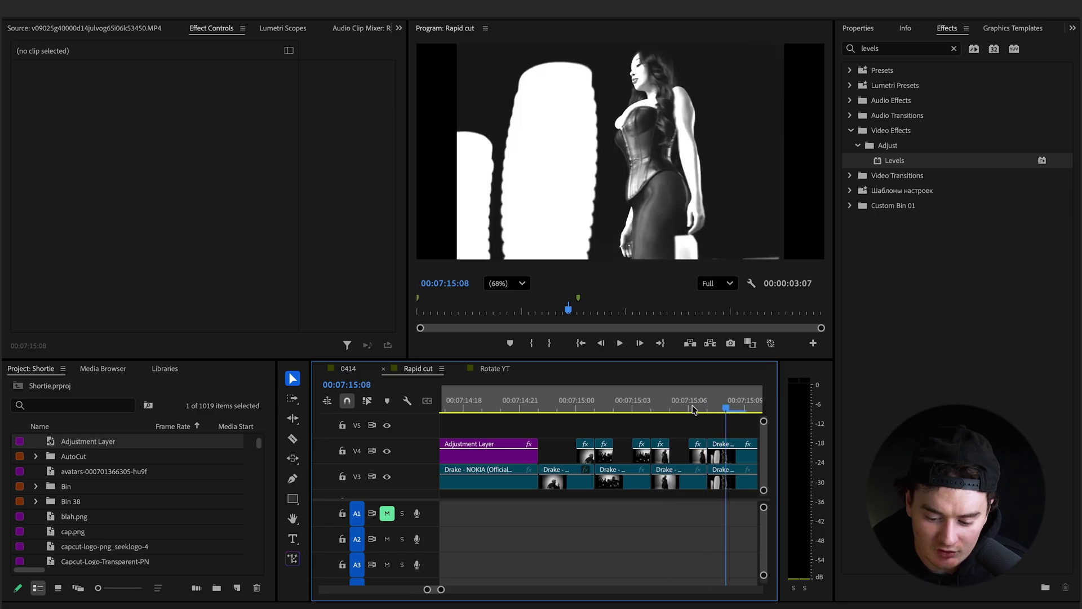
pyautogui.hscroll(3, 579, 455)
pyautogui.press('c')
pyautogui.click(579, 455)
pyautogui.press('v')
pyautogui.moveTo(579, 455); pyautogui.dragTo(595, 454)
# - Remove the middle frame from the fifth and sixth V4 duplicates, at 00:07:15:11 and 00:07:15:14
pyautogui.click(598, 412)
pyautogui.press('Right')
pyautogui.press('Right')
pyautogui.press('c')
pyautogui.click(632, 453)
pyautogui.press('v')
pyautogui.press('Right')
pyautogui.press('Right')
pyautogui.press('Right')
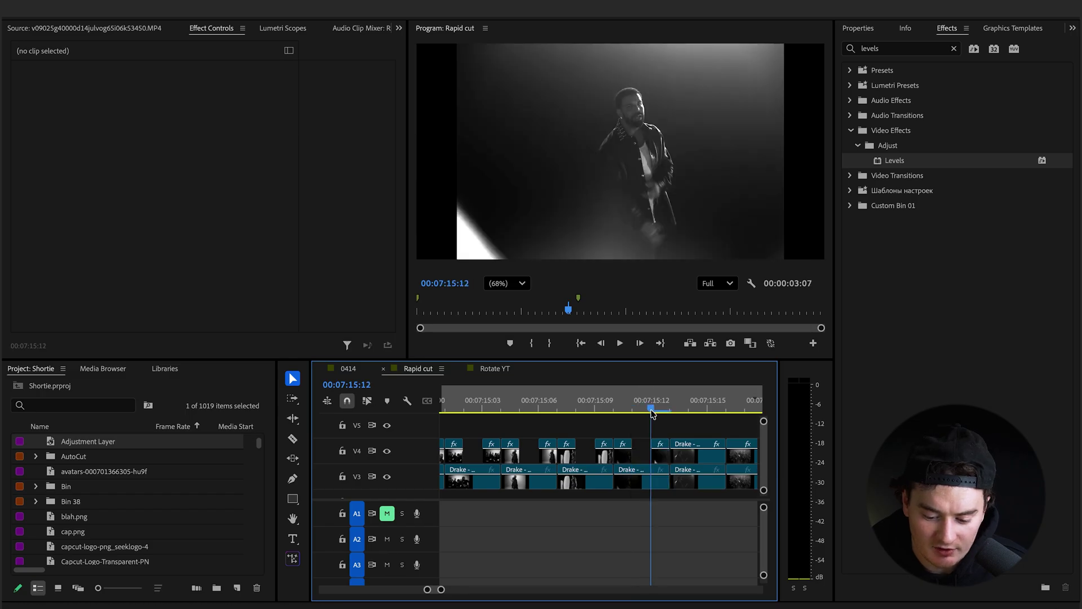
pyautogui.press('c')
pyautogui.press('v')
pyautogui.moveTo(690, 454); pyautogui.dragTo(708, 455)
# - Play the montage from 00:07:14:03 to review the flickering Linear Dodge duplicates
pyautogui.moveTo(507, 400); pyautogui.dragTo(461, 398)
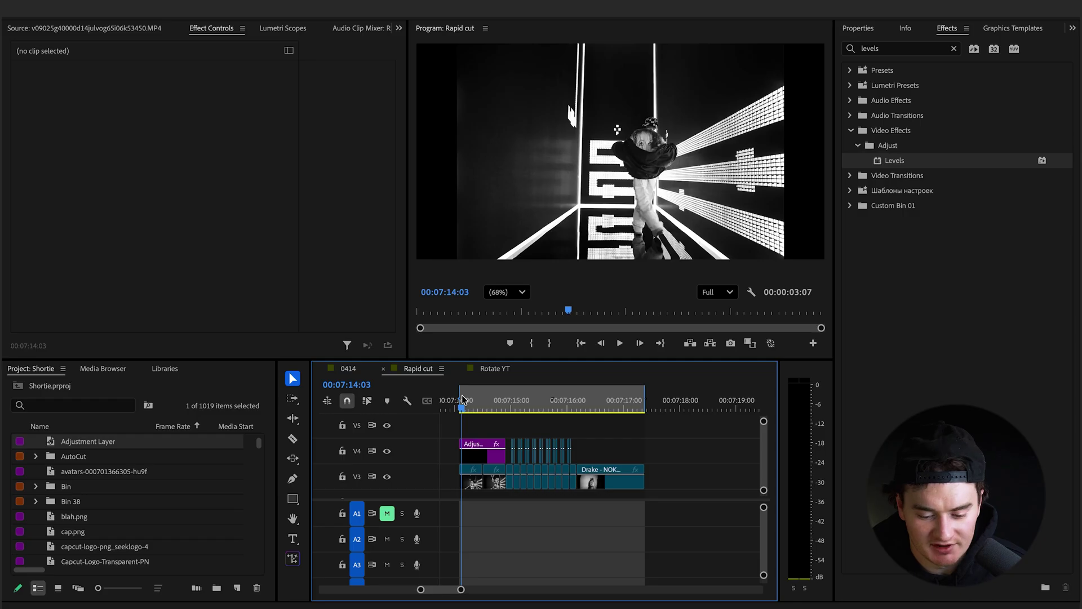
pyautogui.press('space')
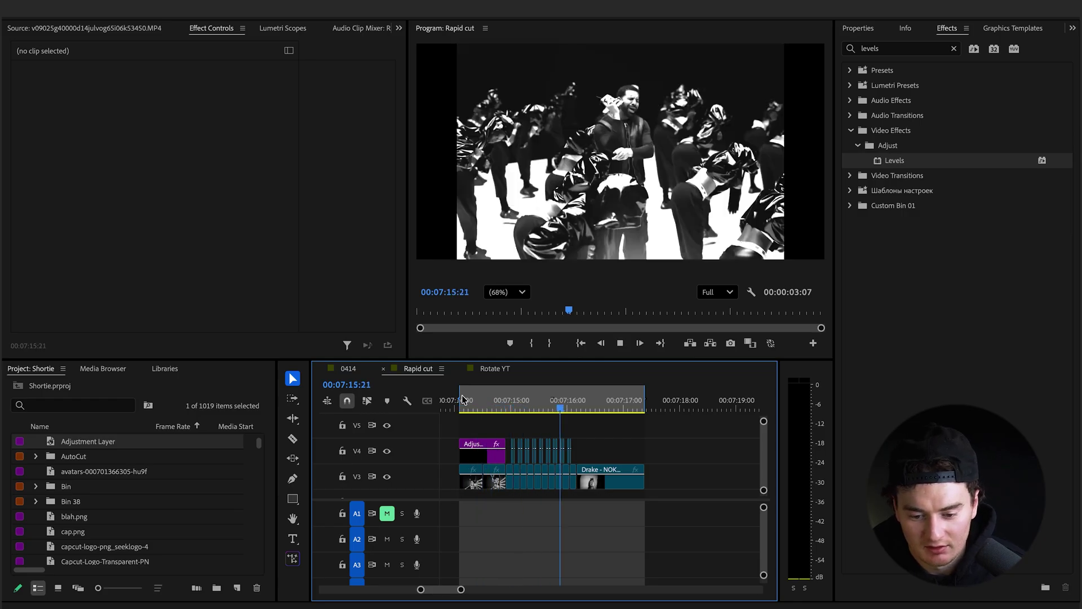
pyautogui.press('space')
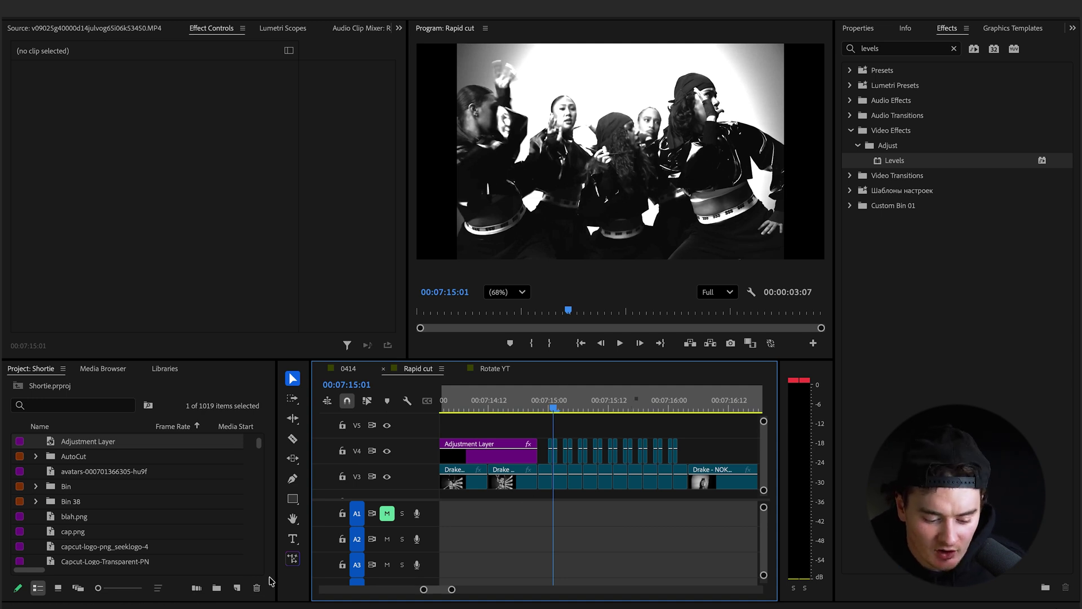
# - Create a 1920 x 1020, 24.00 fps color matte in red FF0000
pyautogui.click(237, 587)
pyautogui.click(271, 555)
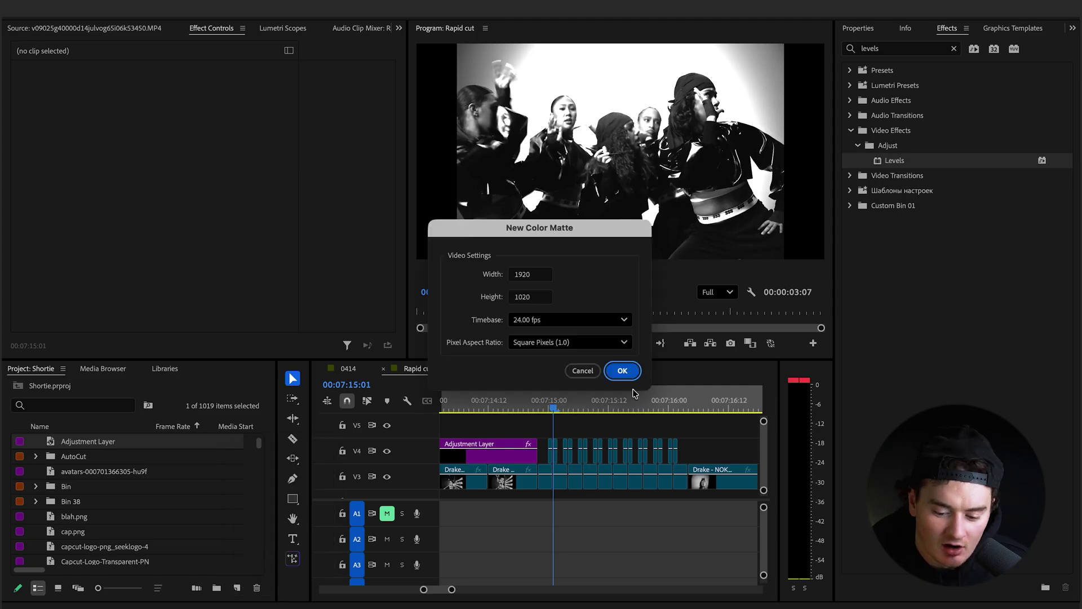
pyautogui.click(622, 370)
pyautogui.click(371, 369)
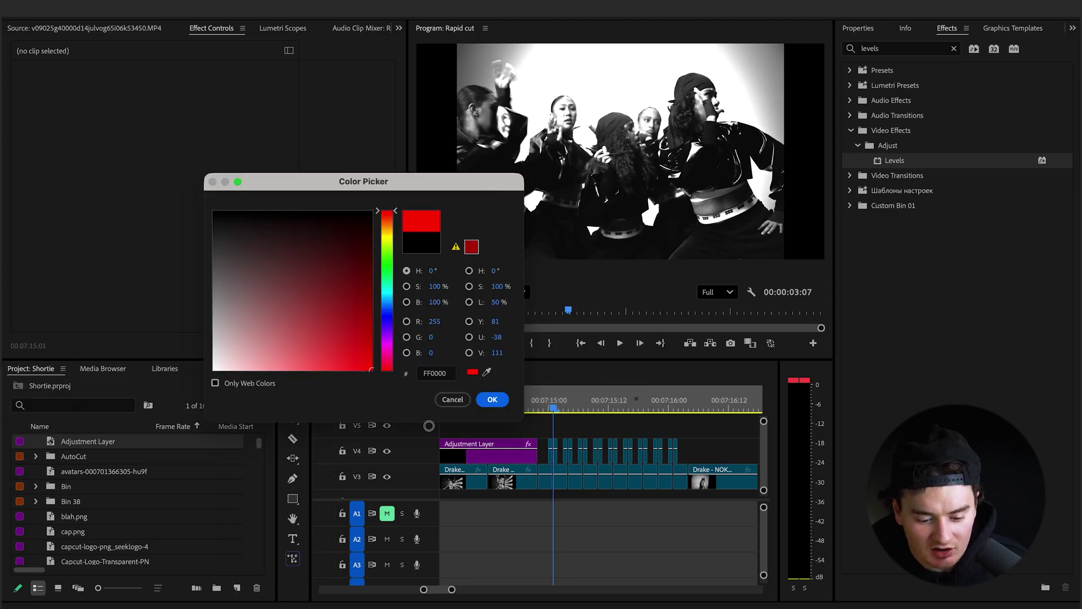
pyautogui.click(490, 400)
# - Place the red color matte on V5 above the short shots and cut it where the last long V3 clip begins
pyautogui.moveTo(79, 546); pyautogui.dragTo(550, 436)
pyautogui.press('c')
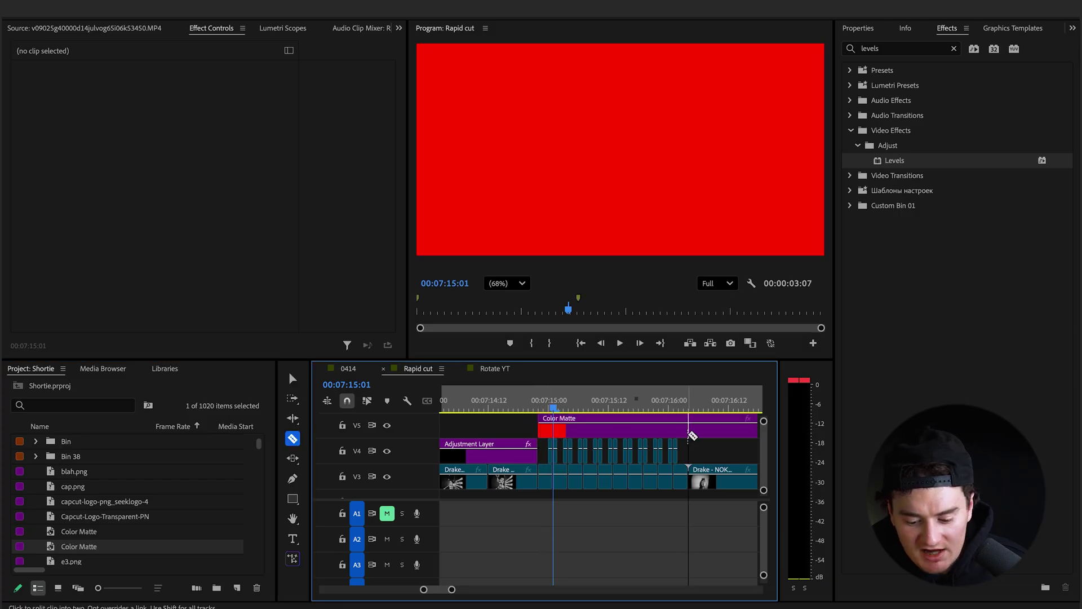
pyautogui.click(689, 428)
pyautogui.press('v')
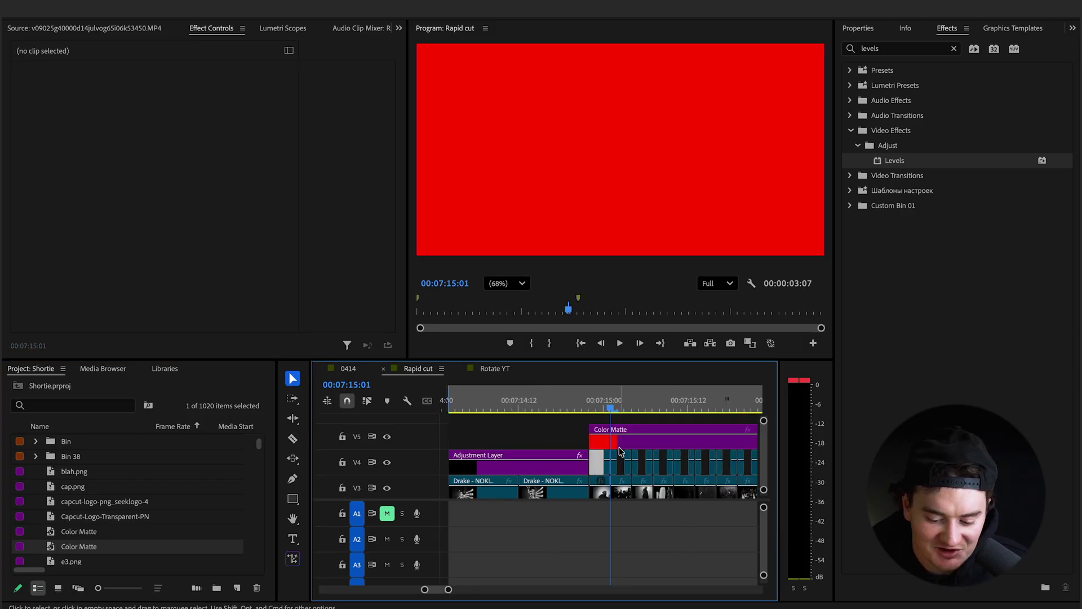
# - Set the color matte's blend mode to Darken
pyautogui.click(623, 440)
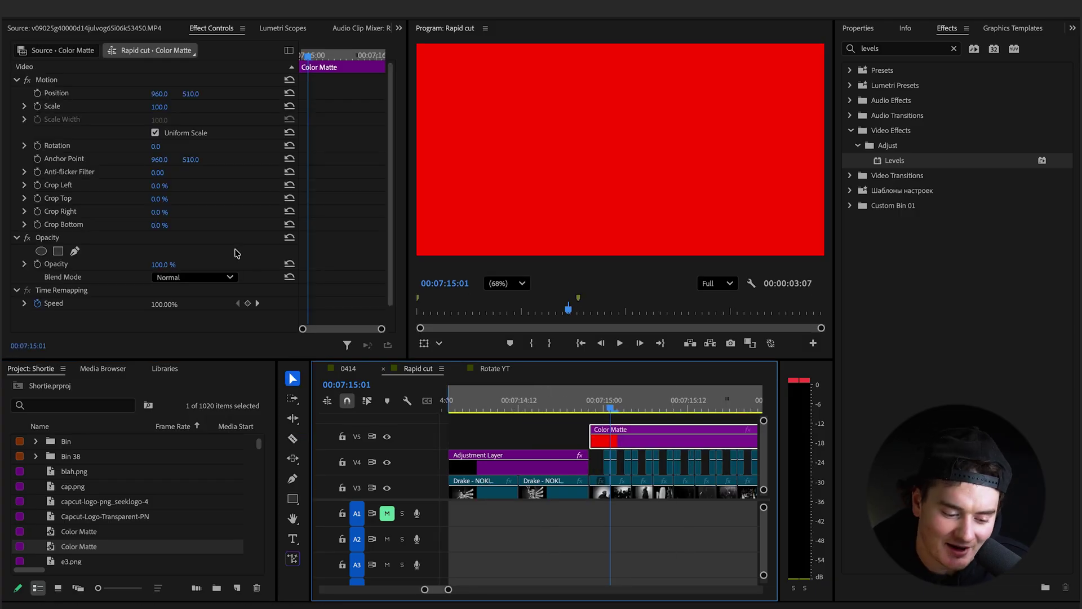
pyautogui.click(220, 279)
pyautogui.click(219, 328)
pyautogui.scroll(2, 633, 424)
pyautogui.scroll(1, 634, 424)
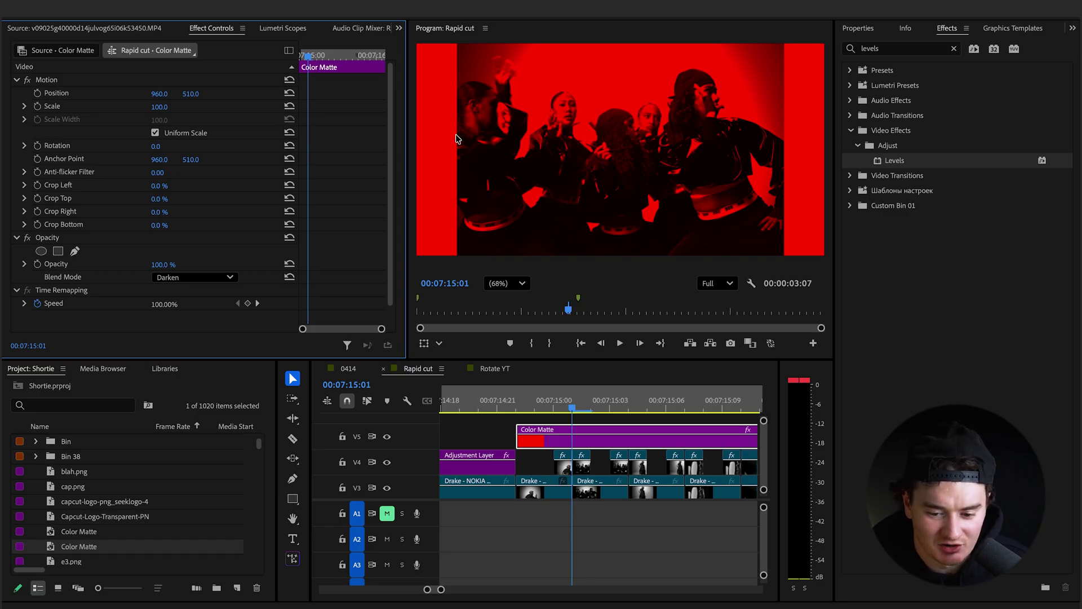
# - Set the color matte's Crop Left to 10%
pyautogui.click(163, 185)
pyautogui.press('Up')
pyautogui.press('Up')
pyautogui.press('Up')
pyautogui.press('Up')
pyautogui.press('Up')
pyautogui.press('Up')
pyautogui.press('Up')
pyautogui.press('Up')
pyautogui.press('Up')
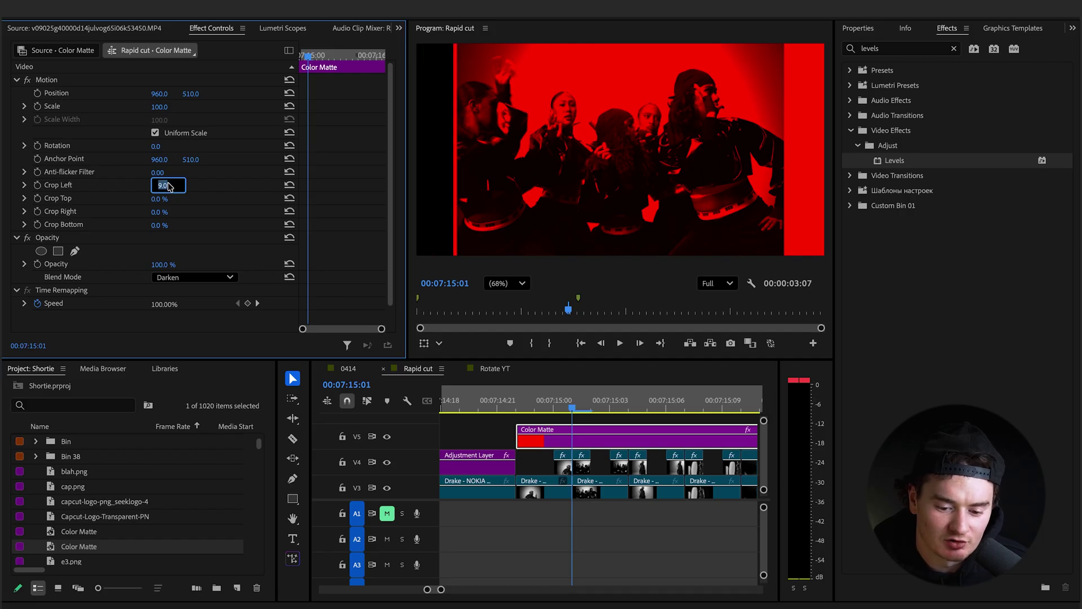
pyautogui.press('Return')
# - Set the color matte's Crop Right to 10%
pyautogui.click(167, 211)
pyautogui.press('Up')
pyautogui.press('Up')
pyautogui.press('Up')
pyautogui.press('Up')
pyautogui.press('Up')
pyautogui.press('Up')
pyautogui.press('Up')
pyautogui.press('Up')
pyautogui.press('Up')
pyautogui.press('Up')
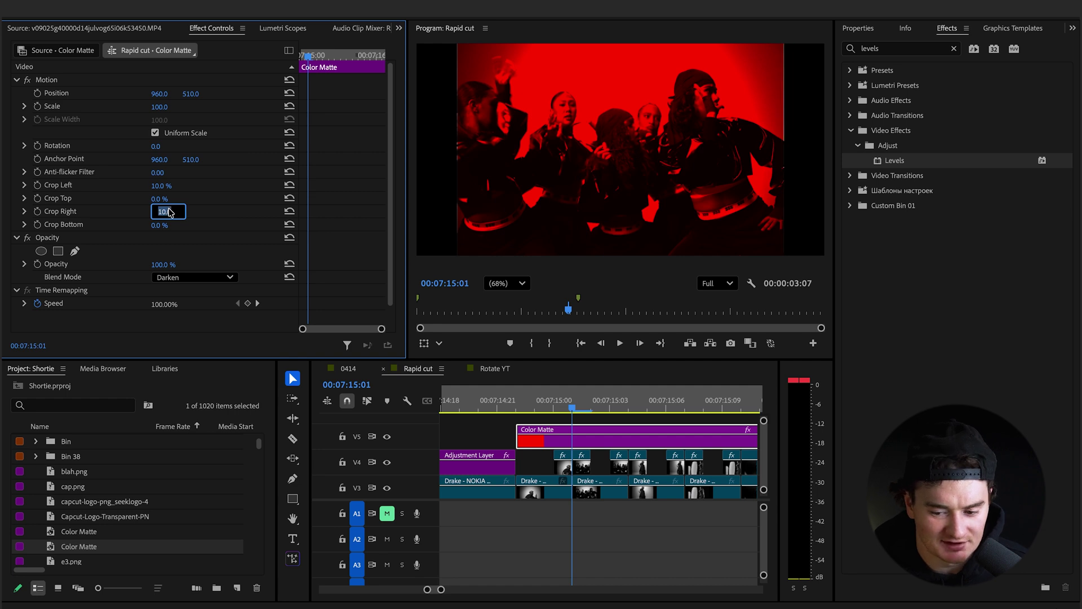
pyautogui.click(508, 417)
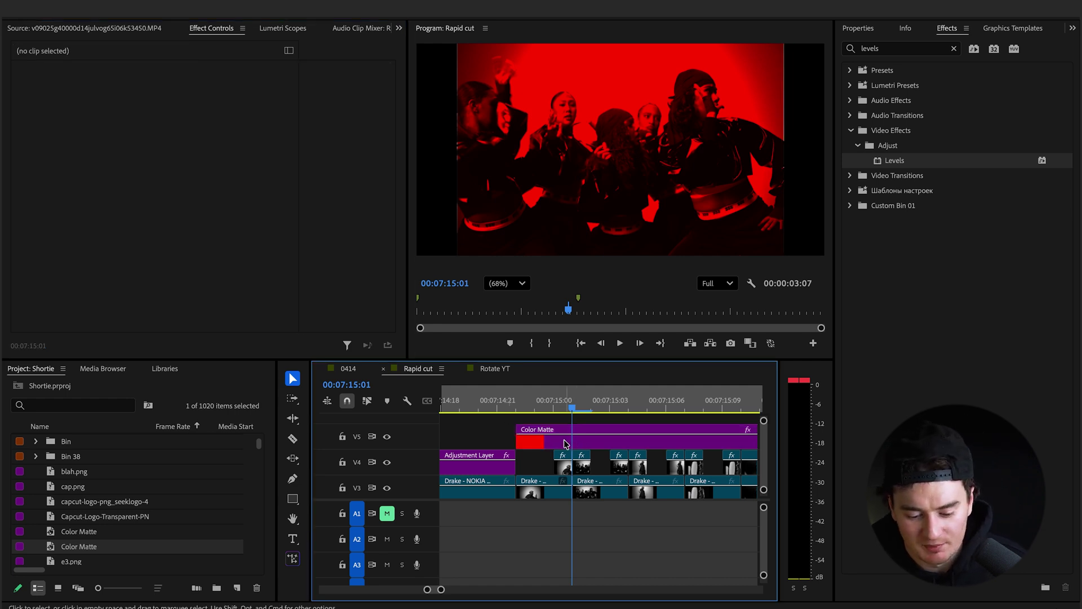
# - Split the color matte at 00:07:15:00, trim its remainder to start at 00:07:15:02, and compare the red and uncovered frames
pyautogui.press('Up')
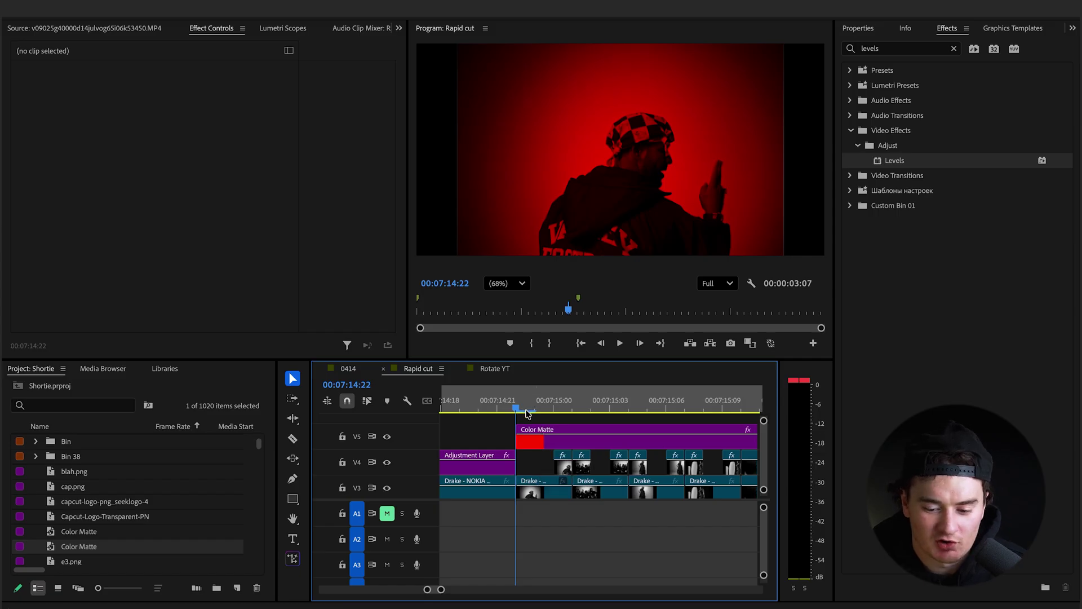
pyautogui.click(556, 442)
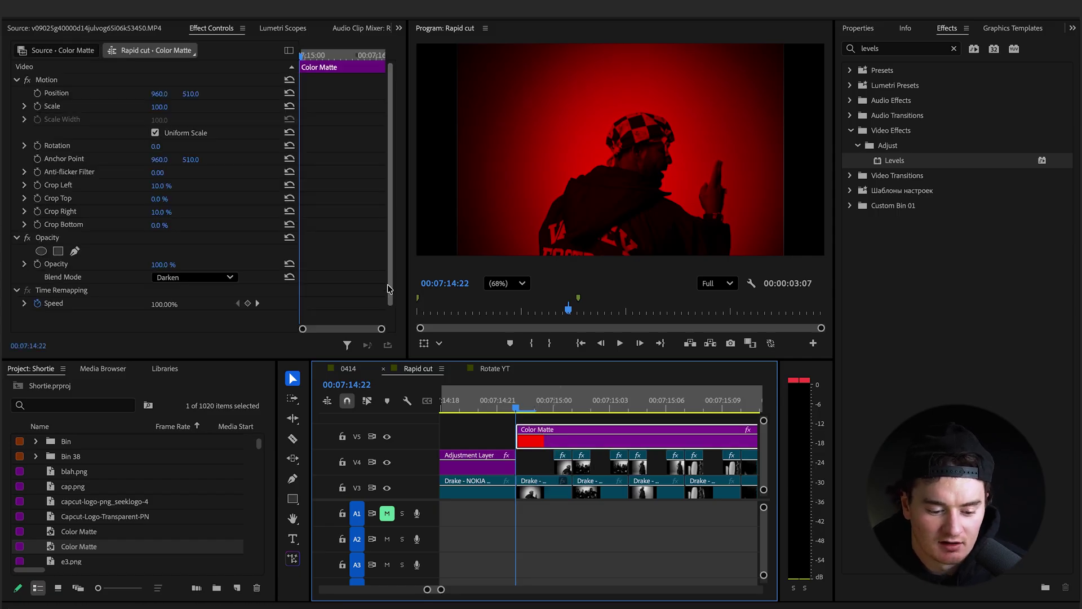
pyautogui.press('c')
pyautogui.click(555, 443)
pyautogui.press('v')
pyautogui.moveTo(556, 437); pyautogui.dragTo(591, 439)
pyautogui.hscroll(1, 557, 431)
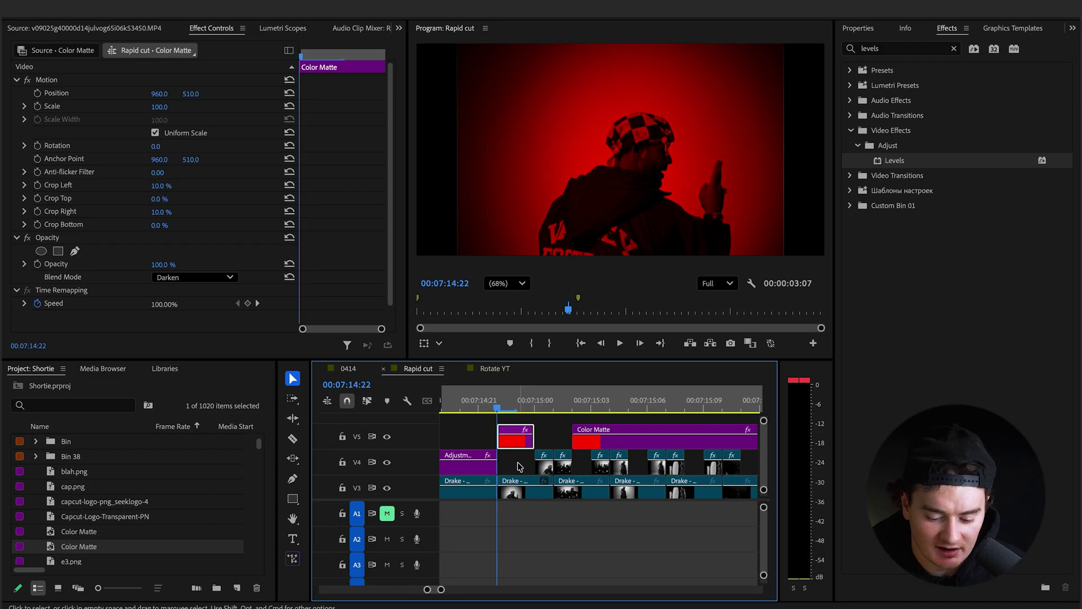
pyautogui.click(551, 407)
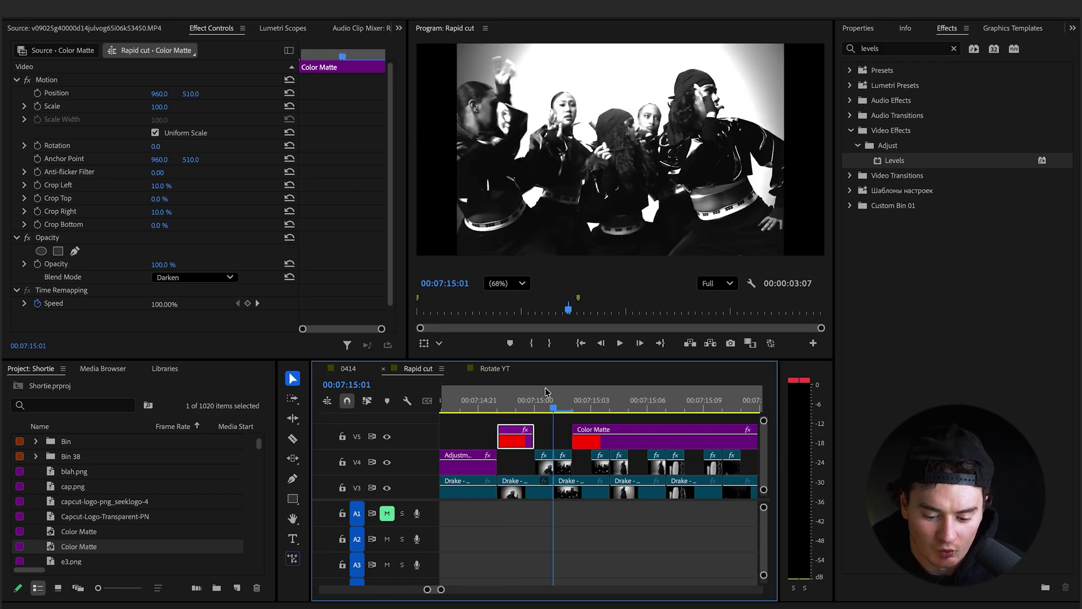
pyautogui.click(516, 402)
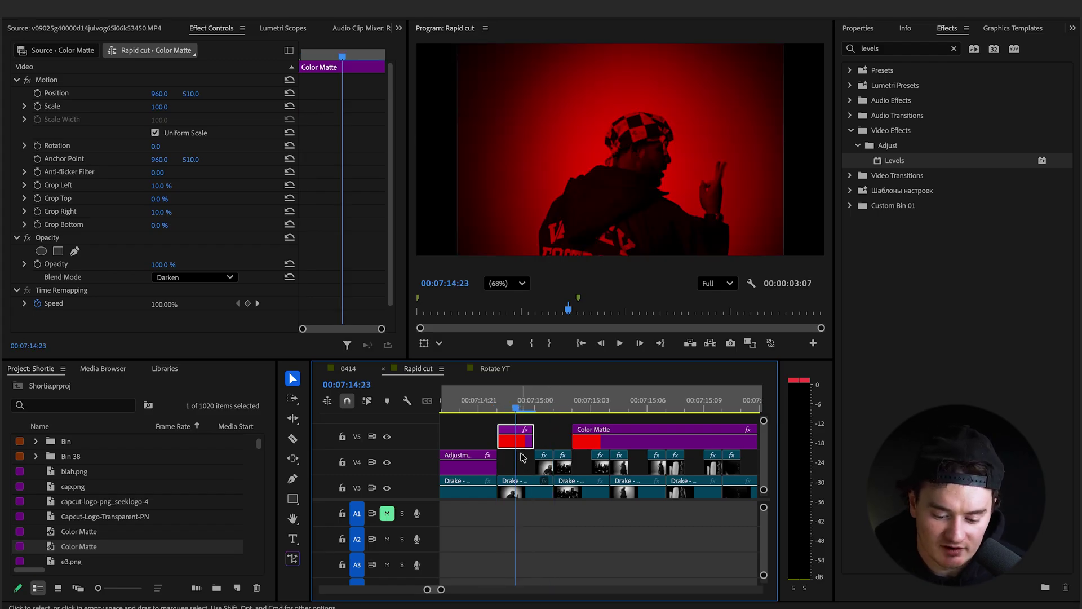
# - Cut out the color matte sections above the V4 clips from 00:07:15:03 to 00:07:15:05 and from 00:07:15:06 to 00:07:15:08
pyautogui.hscroll(2, 527, 478)
pyautogui.press('c')
pyautogui.click(556, 443)
pyautogui.click(592, 446)
pyautogui.press('v')
pyautogui.click(575, 442)
pyautogui.press('Delete')
pyautogui.press('c')
pyautogui.click(610, 443)
pyautogui.press('v')
pyautogui.press('c')
pyautogui.click(649, 443)
pyautogui.press('v')
pyautogui.click(629, 442)
pyautogui.press('Delete')
# - Cut the color matte at 00:07:15:09 and 00:07:15:11 and delete the section between, keeping red only over the V4 gaps
pyautogui.press('c')
pyautogui.click(666, 442)
pyautogui.press('v')
pyautogui.press('c')
pyautogui.click(704, 443)
pyautogui.press('v')
pyautogui.click(685, 442)
pyautogui.press('Delete')
# - Play the montage and inspect the alternating red matte pieces and V4 duplicates on the timeline
pyautogui.click(503, 409)
pyautogui.press('space')
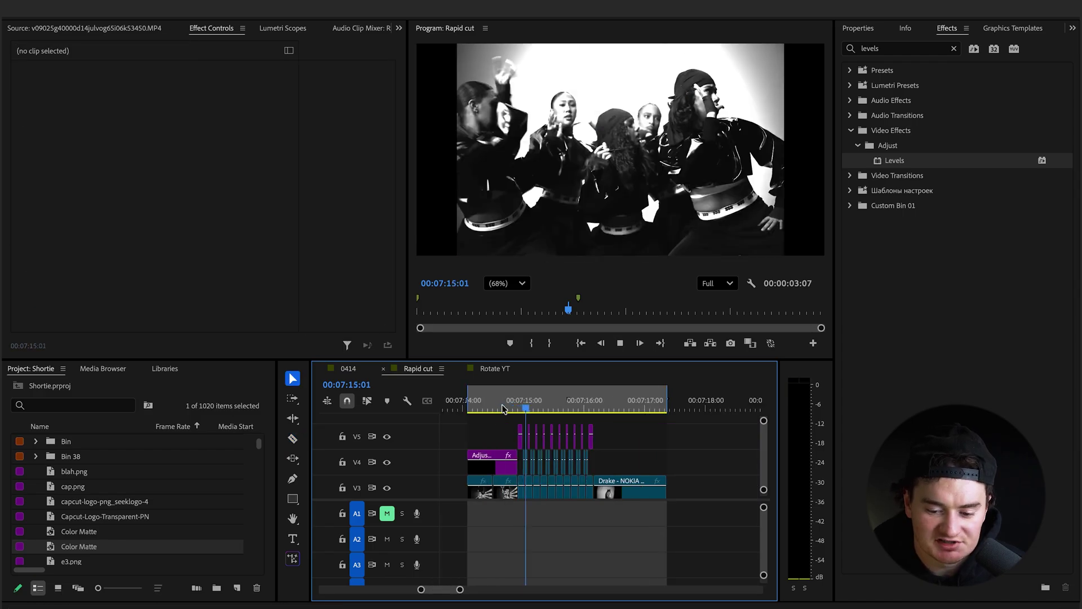
pyautogui.press('space')
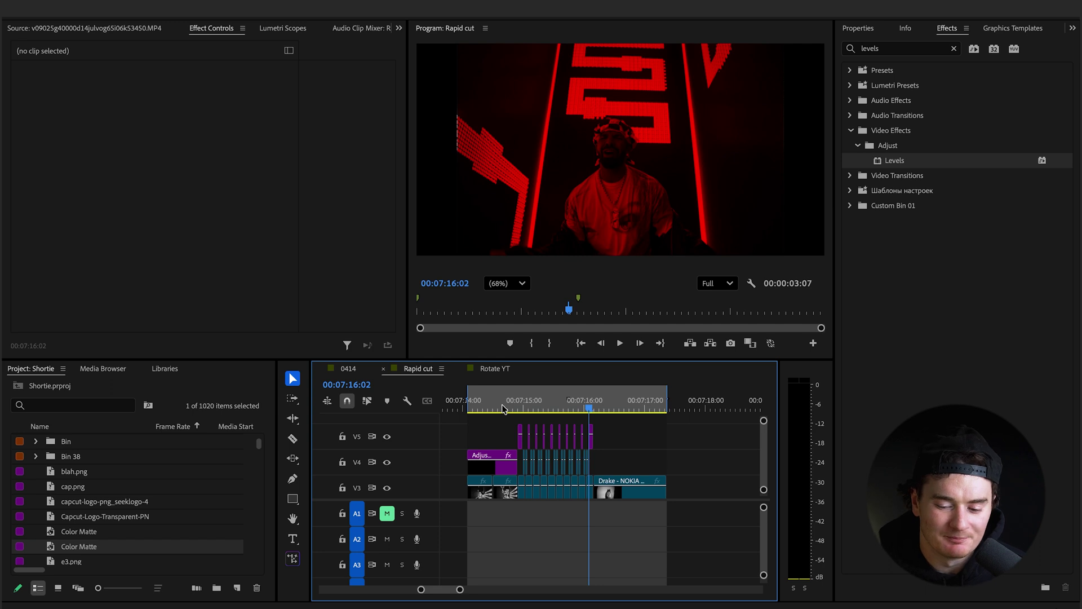
pyautogui.scroll(2, 519, 429)
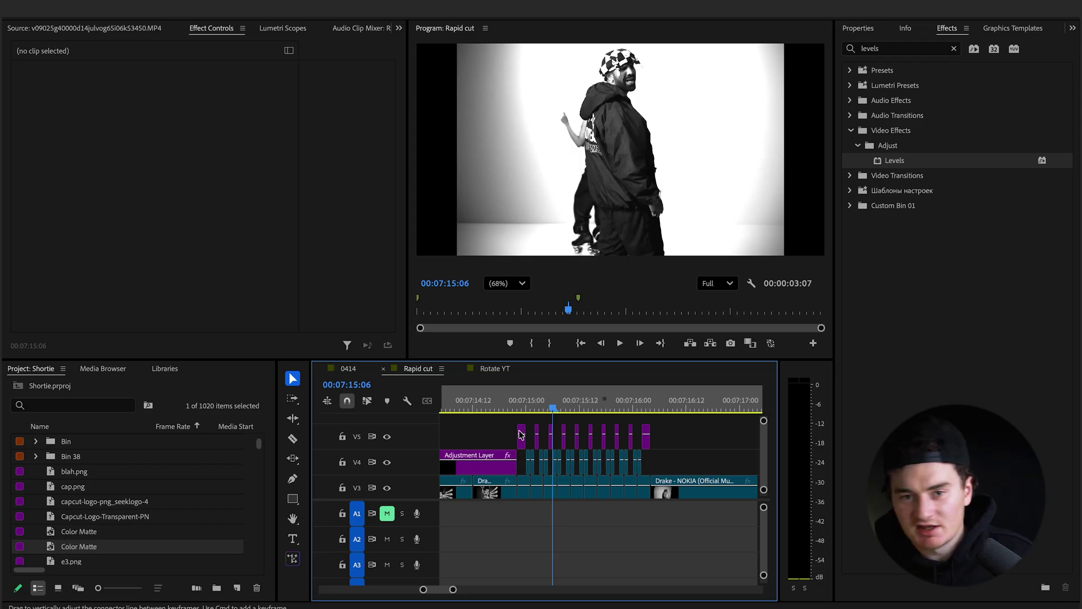
pyautogui.scroll(3, 558, 450)
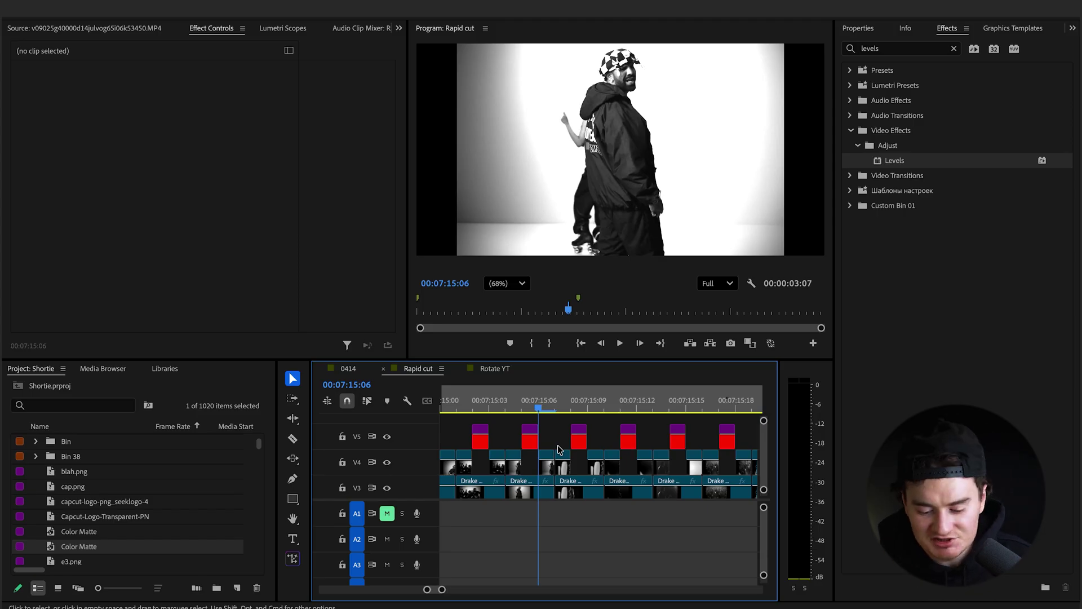
# - Extend the V5 color matte piece at 00:07:15:11 to start at 00:07:15:10, and adjust the edge of another matte piece
pyautogui.scroll(-4, 558, 450)
pyautogui.scroll(2, 558, 449)
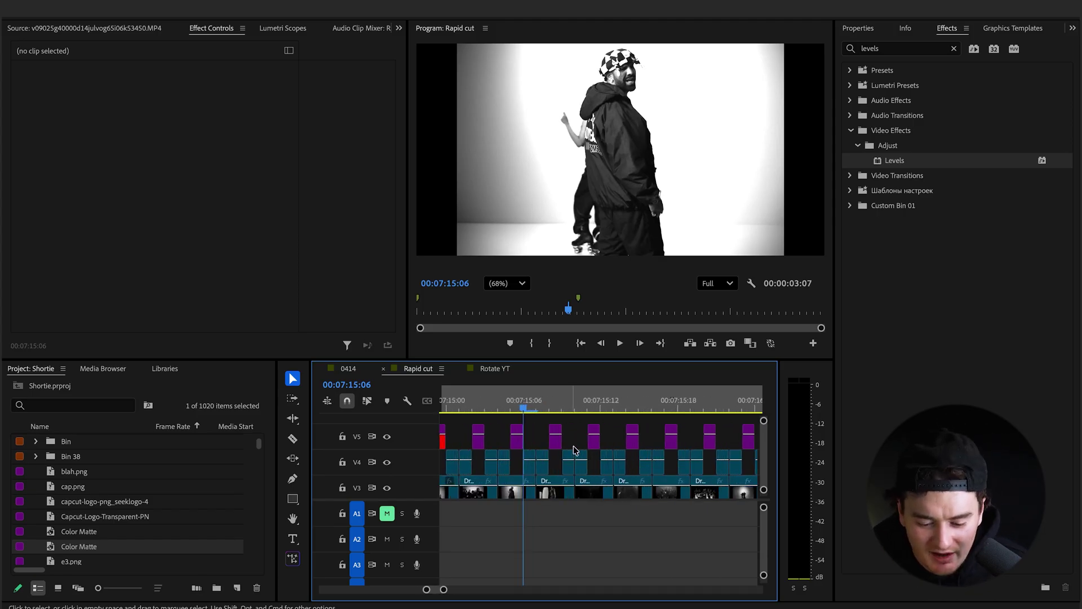
pyautogui.scroll(2, 583, 441)
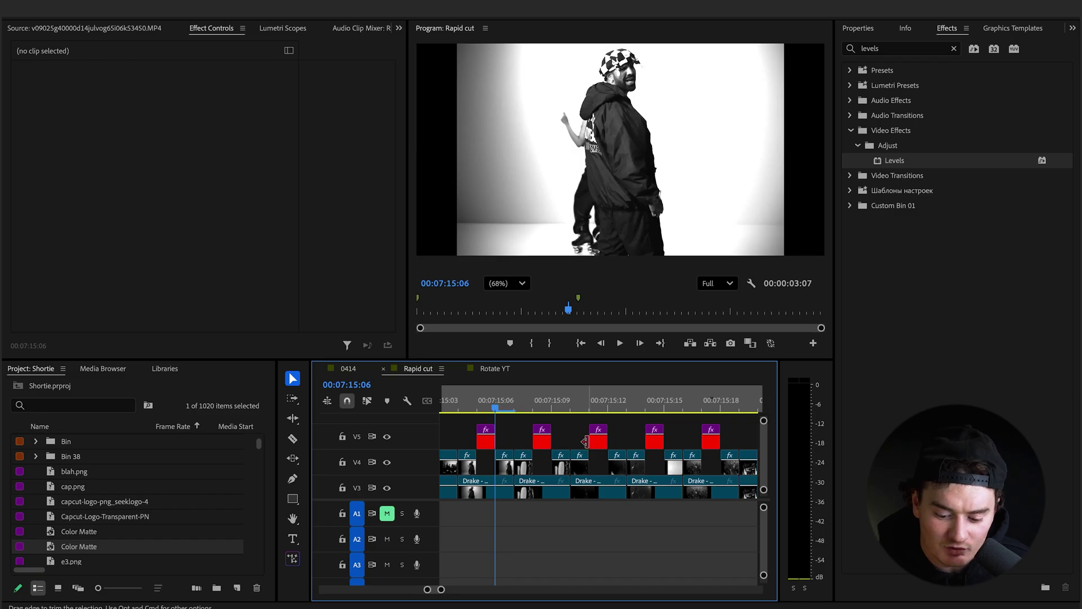
pyautogui.moveTo(586, 442); pyautogui.dragTo(569, 441)
pyautogui.scroll(-3, 569, 442)
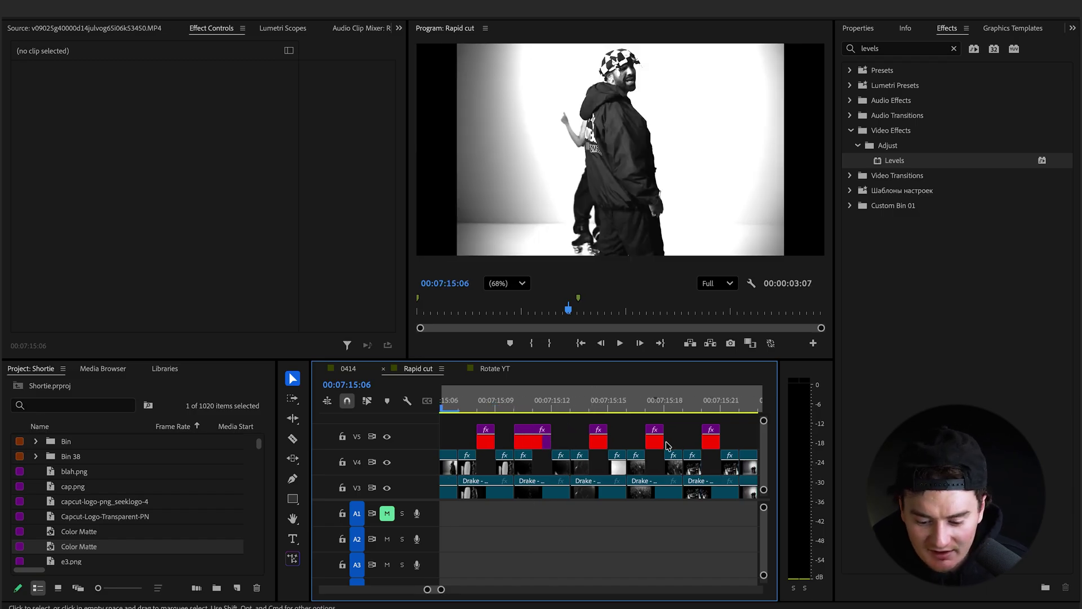
pyautogui.scroll(5, 669, 441)
pyautogui.moveTo(647, 441); pyautogui.dragTo(652, 442)
pyautogui.scroll(-5, 651, 441)
# - Play the montage from its start to review the red matte flicker
pyautogui.click(602, 406)
pyautogui.press('space')
pyautogui.press('space')
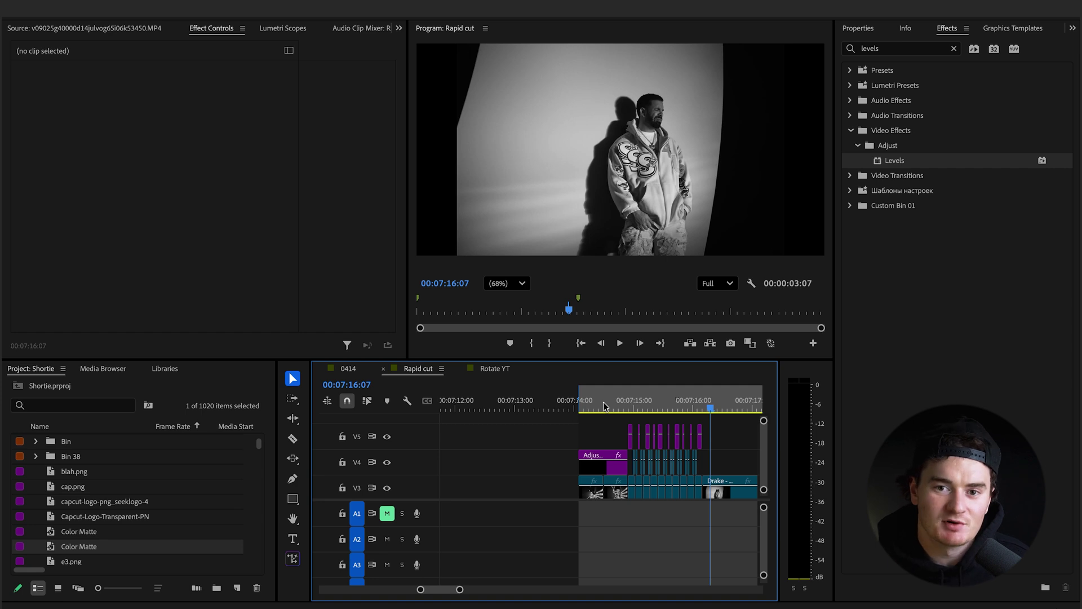
pyautogui.scroll(-2, 604, 406)
pyautogui.click(506, 400)
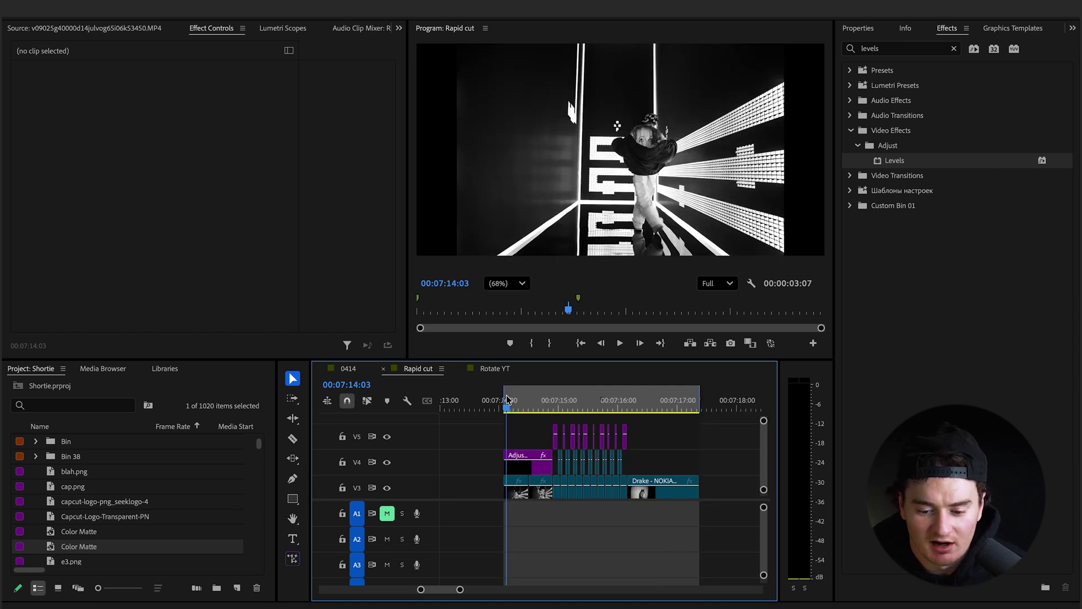
pyautogui.press('space')
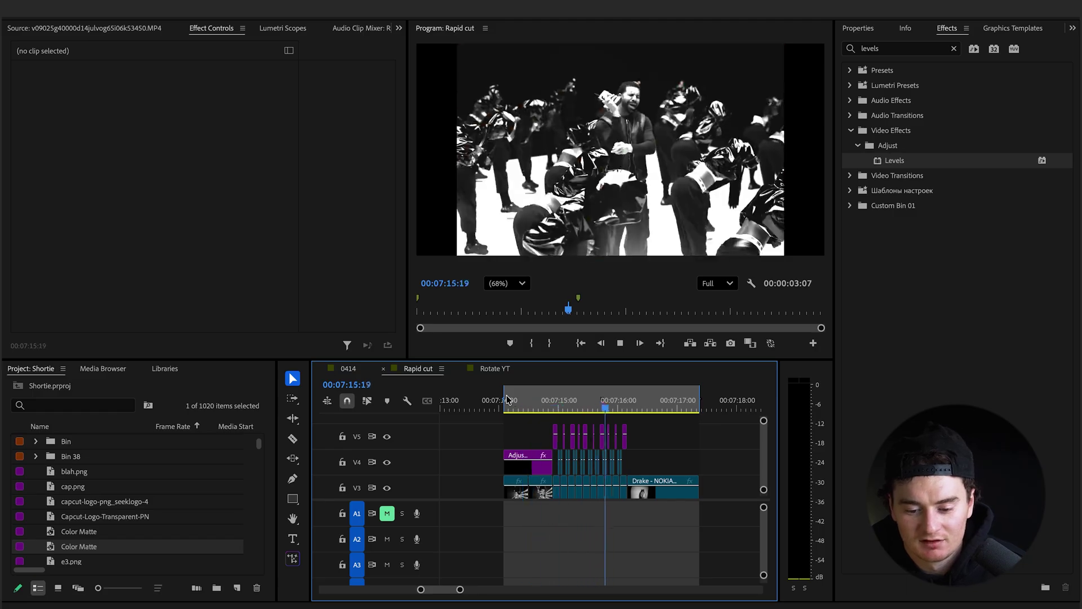
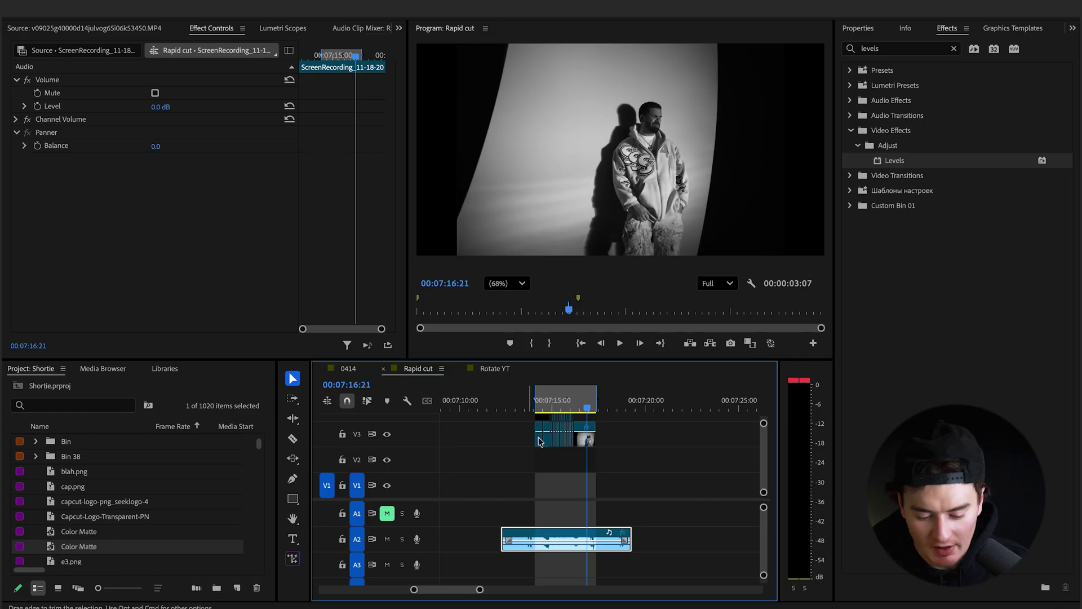
# - Scrub the montage from 00:07:14:04 to find the exact frame where the rapid cuts begin
pyautogui.scroll(4, 537, 439)
pyautogui.click(532, 396)
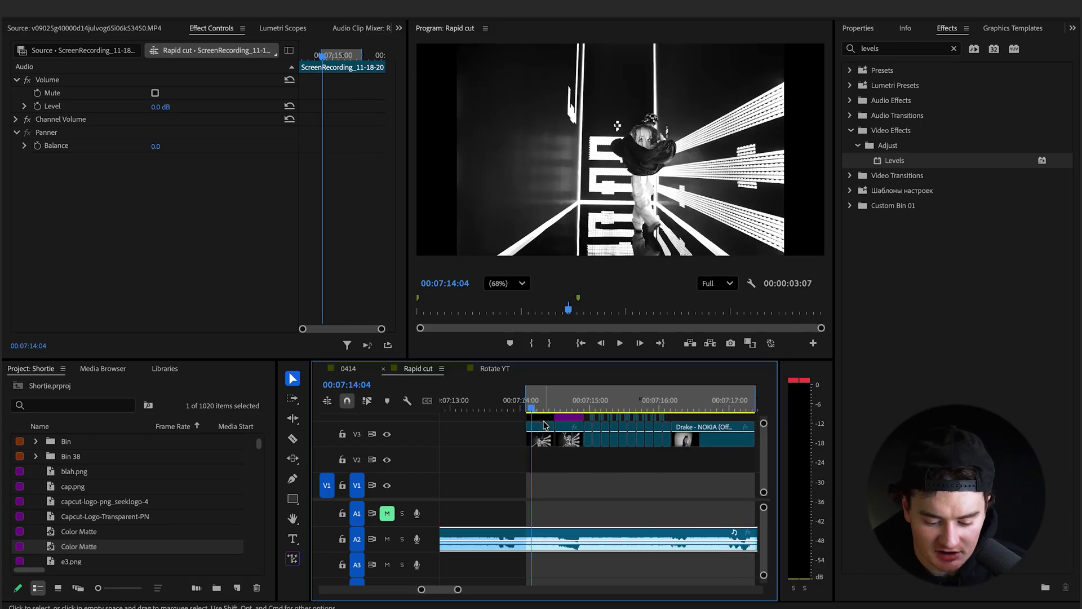
pyautogui.hscroll(-2, 544, 424)
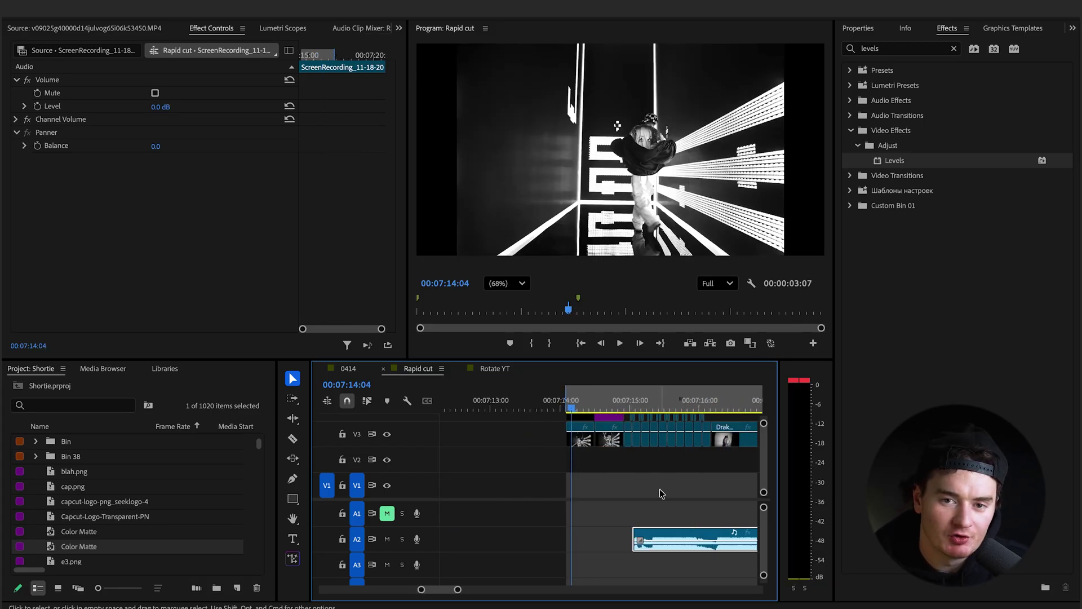
pyautogui.moveTo(581, 400); pyautogui.dragTo(623, 405)
pyautogui.press('=')
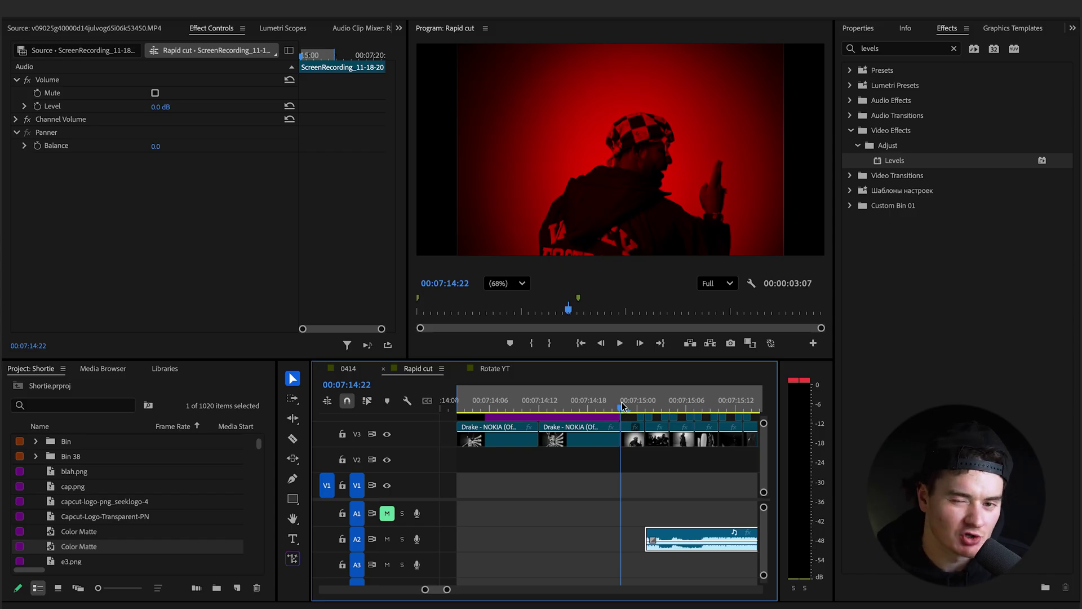
pyautogui.moveTo(627, 405)
pyautogui.mouseDown()
pyautogui.moveTo(571, 408)
pyautogui.moveTo(612, 417)
pyautogui.mouseUp()
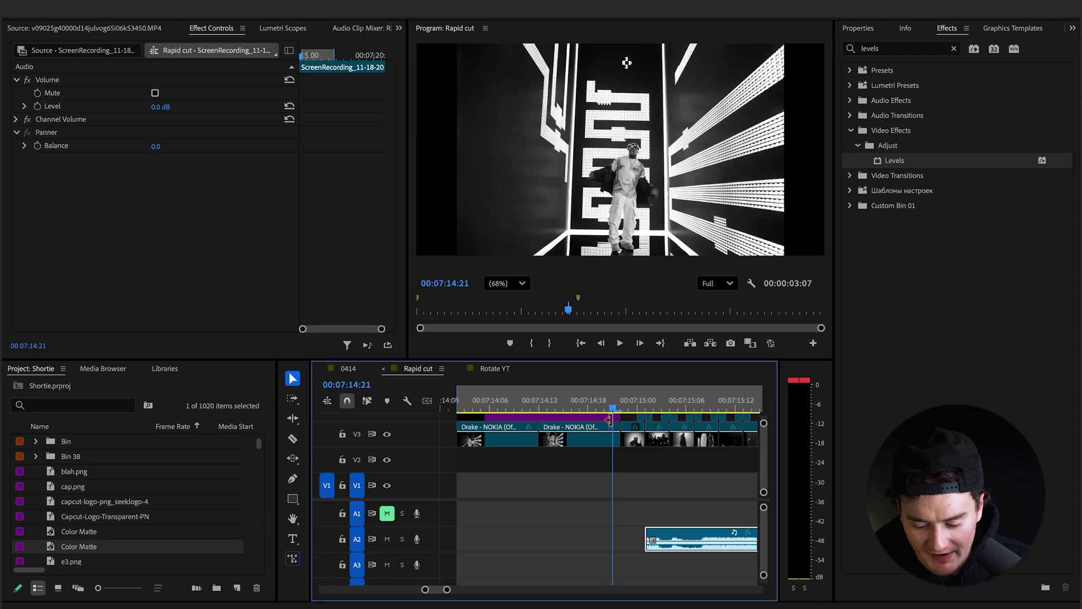
# - Move the A2 audio clip earlier to start at about 00:07:10:14 and listen to it
pyautogui.scroll(-3, 615, 466)
pyautogui.moveTo(647, 533); pyautogui.dragTo(451, 525)
pyautogui.hscroll(-2, 460, 532)
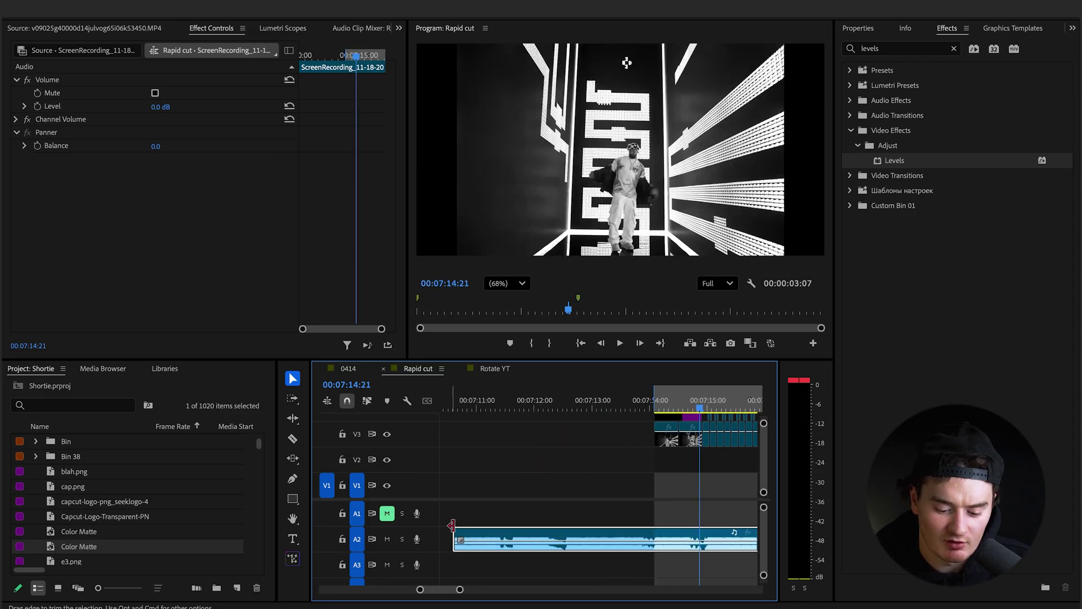
pyautogui.click(454, 405)
pyautogui.press('space')
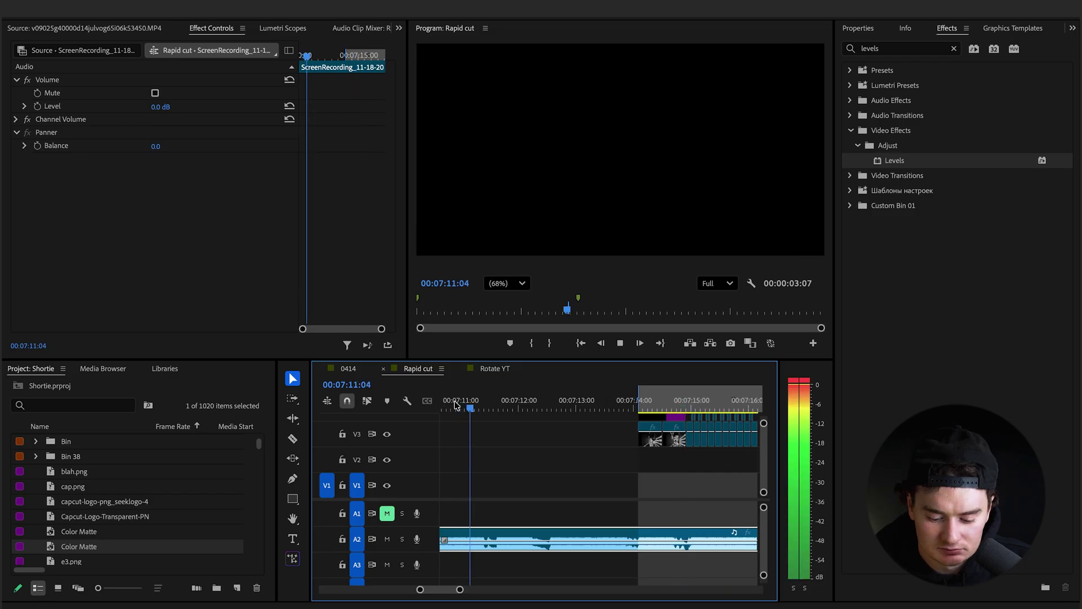
pyautogui.scroll(-1, 462, 421)
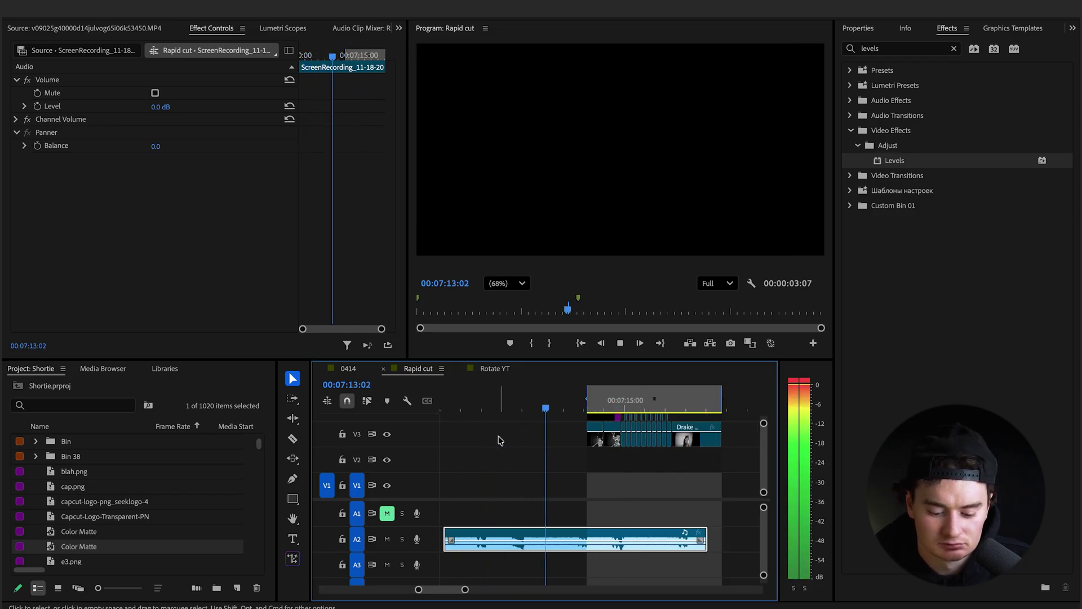
pyautogui.click(512, 408)
pyautogui.press('space')
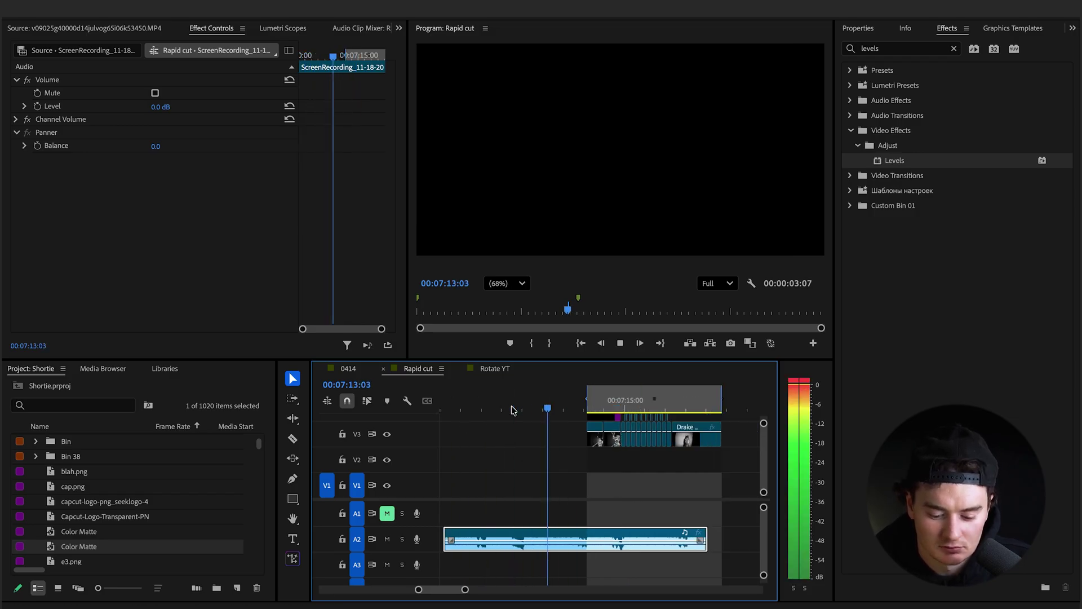
pyautogui.press('space')
# - Trim the start of the A2 audio clip to about 00:07:11:17 and play it from the new start
pyautogui.moveTo(448, 529); pyautogui.dragTo(500, 530)
pyautogui.press('=')
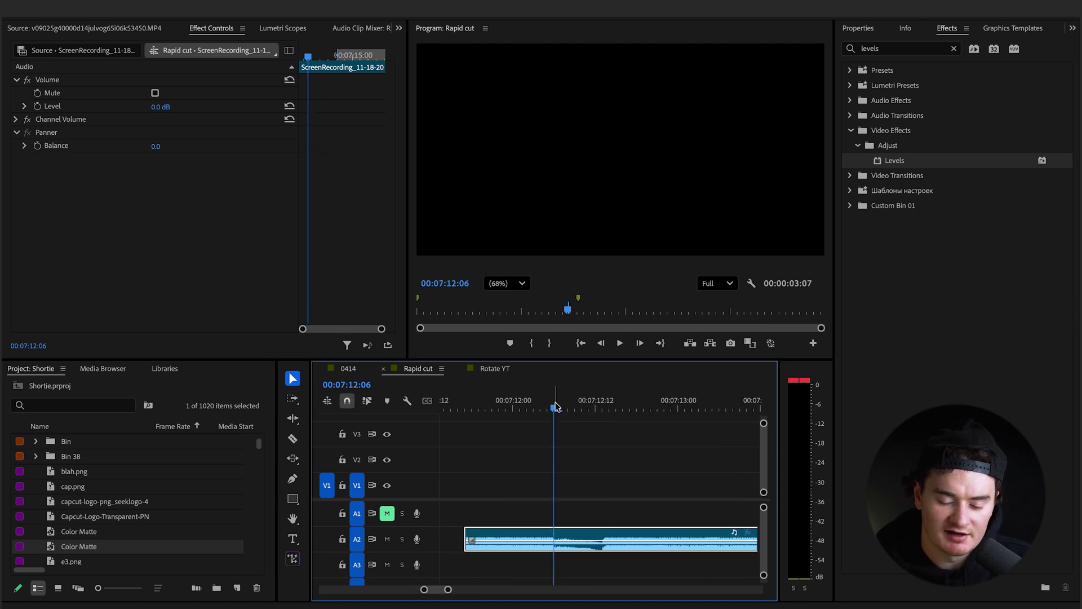
pyautogui.moveTo(581, 406); pyautogui.dragTo(464, 415)
pyautogui.press('space')
pyautogui.press('space')
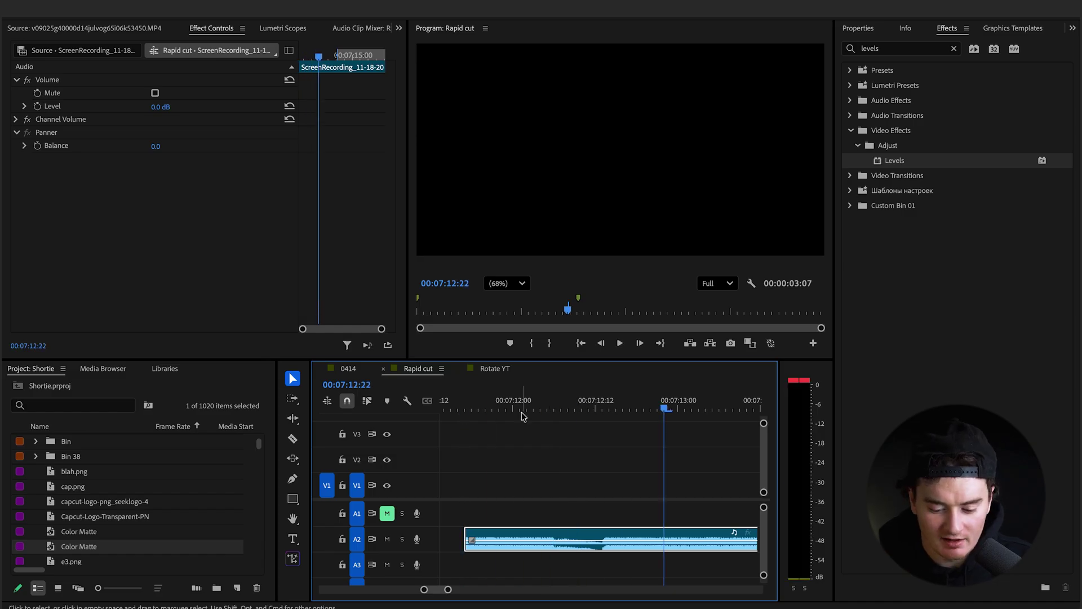
# - Replay short passages of the A2 audio around 00:07:12:10 to pinpoint the beat where it should be cut
pyautogui.click(582, 406)
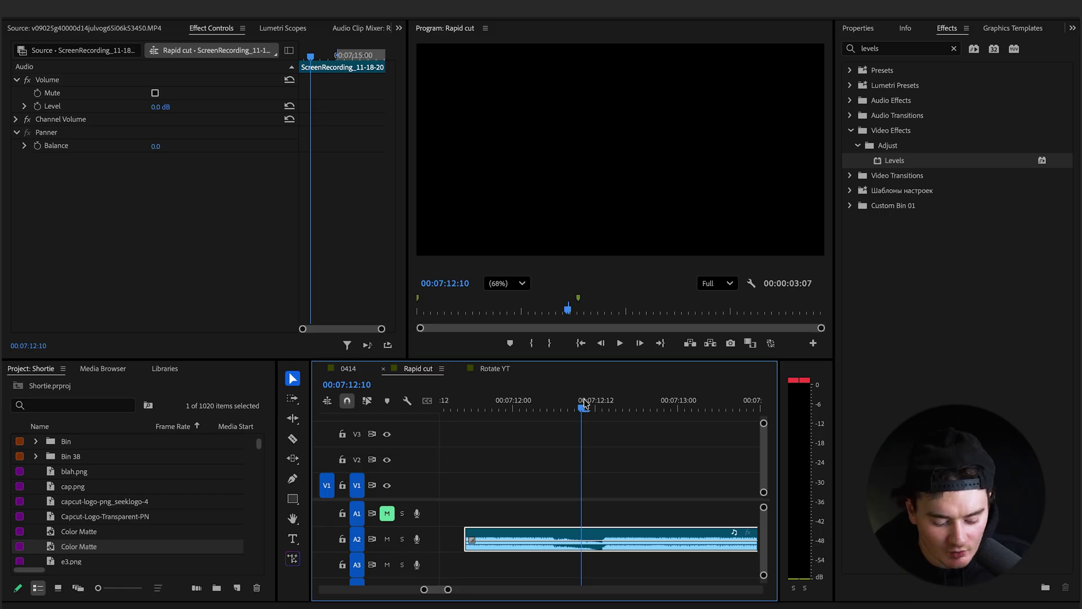
pyautogui.press('space')
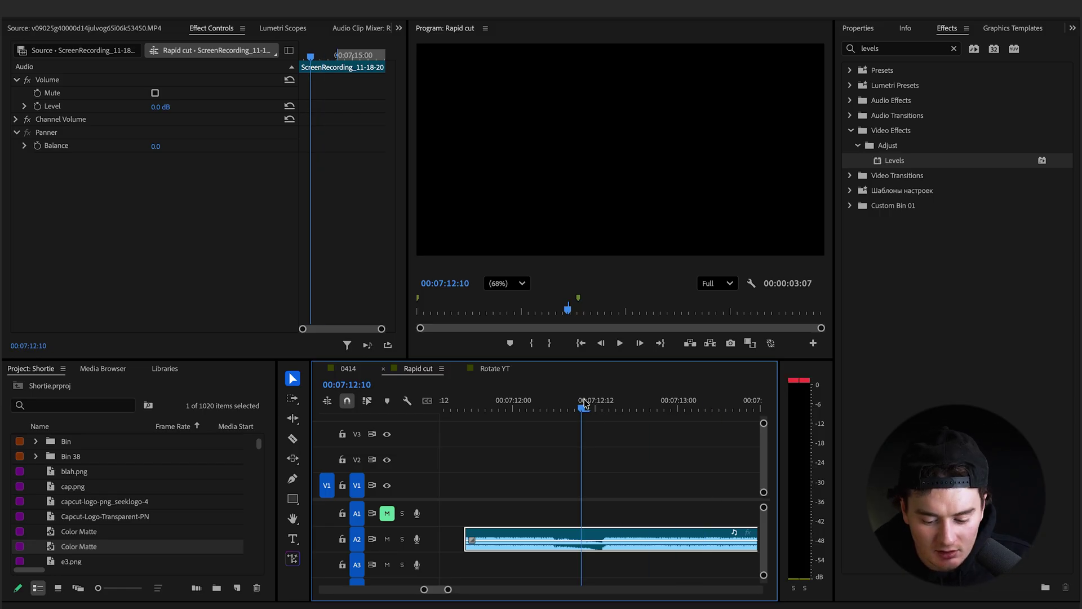
pyautogui.press('space')
pyautogui.click(568, 404)
pyautogui.press('space')
pyautogui.press('space')
pyautogui.click(568, 404)
pyautogui.press('space')
pyautogui.press('space')
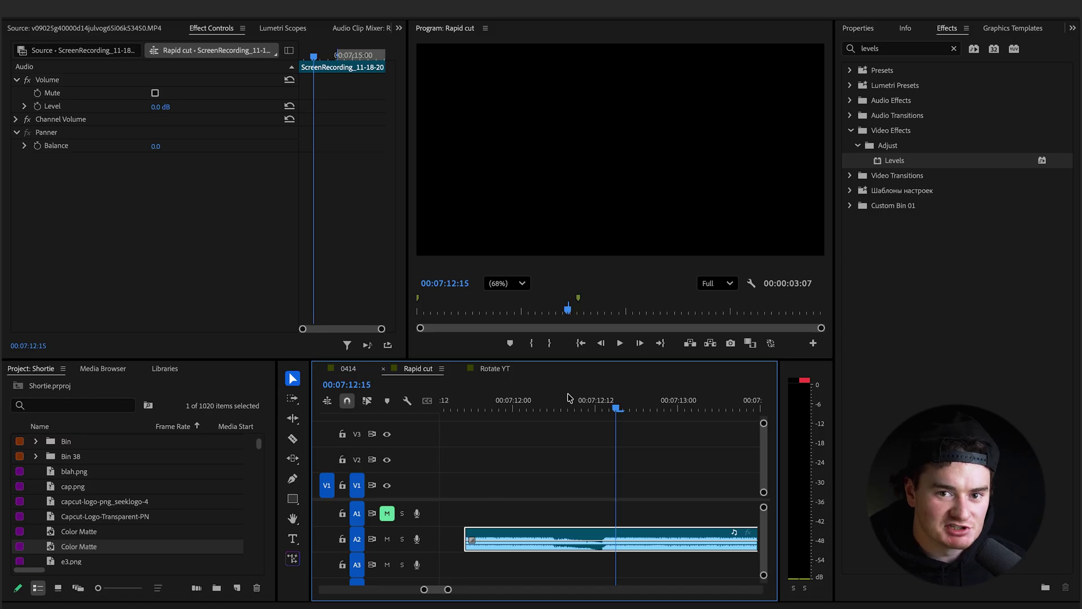
pyautogui.keyDown('alt'); pyautogui.scroll(-1, 569, 398); pyautogui.keyUp('alt')
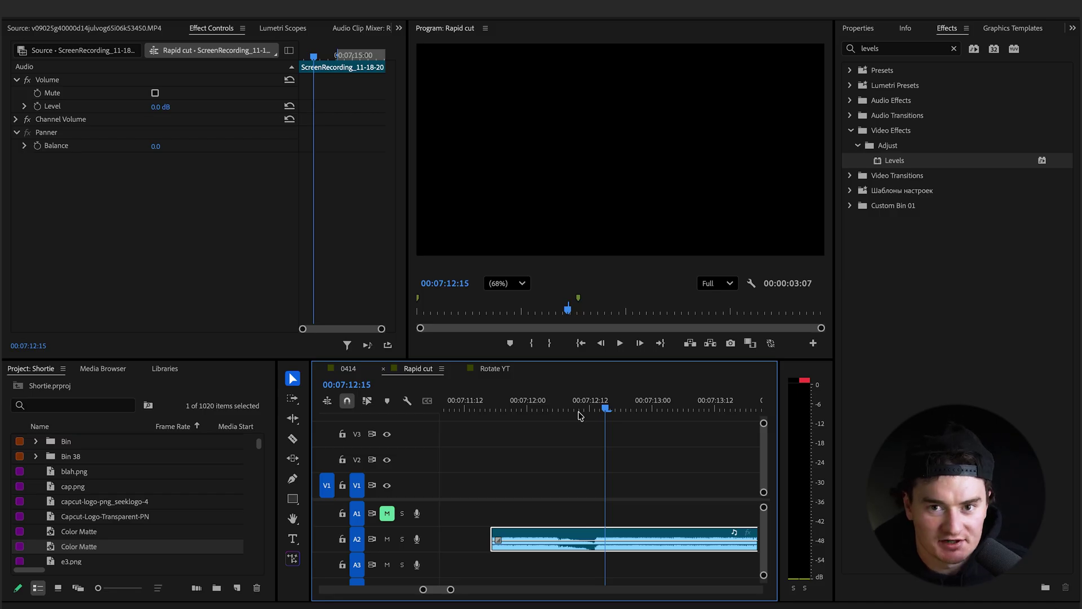
pyautogui.press('space')
pyautogui.press('space')
pyautogui.click(616, 407)
pyautogui.press('space')
pyautogui.press('space')
pyautogui.click(617, 407)
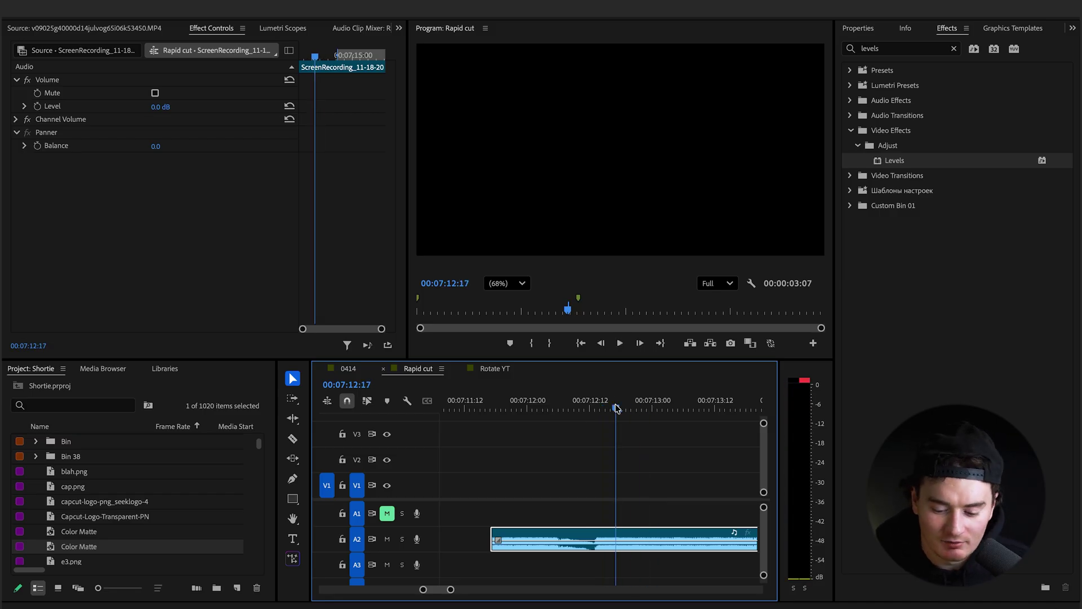
pyautogui.click(575, 406)
pyautogui.press('space')
pyautogui.click(575, 406)
pyautogui.press('space')
pyautogui.press('space')
pyautogui.click(601, 409)
pyautogui.press('space')
pyautogui.press('space')
# - Cut the A2 audio clip at 00:07:12:21 and delete the section before the cut
pyautogui.press('c')
pyautogui.click(636, 542)
pyautogui.press('v')
pyautogui.click(596, 532)
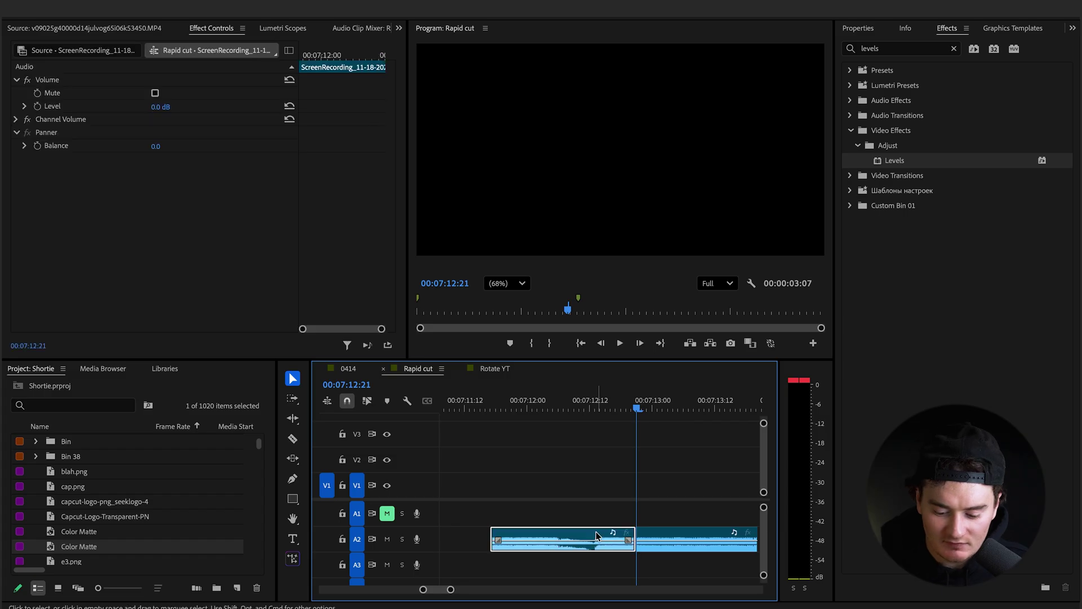
pyautogui.press('Delete')
# - Move the remaining A2 audio to start at 00:07:14:22, where the rapid cuts begin, and play it with the video
pyautogui.scroll(-4, 629, 496)
pyautogui.moveTo(638, 533); pyautogui.dragTo(692, 534)
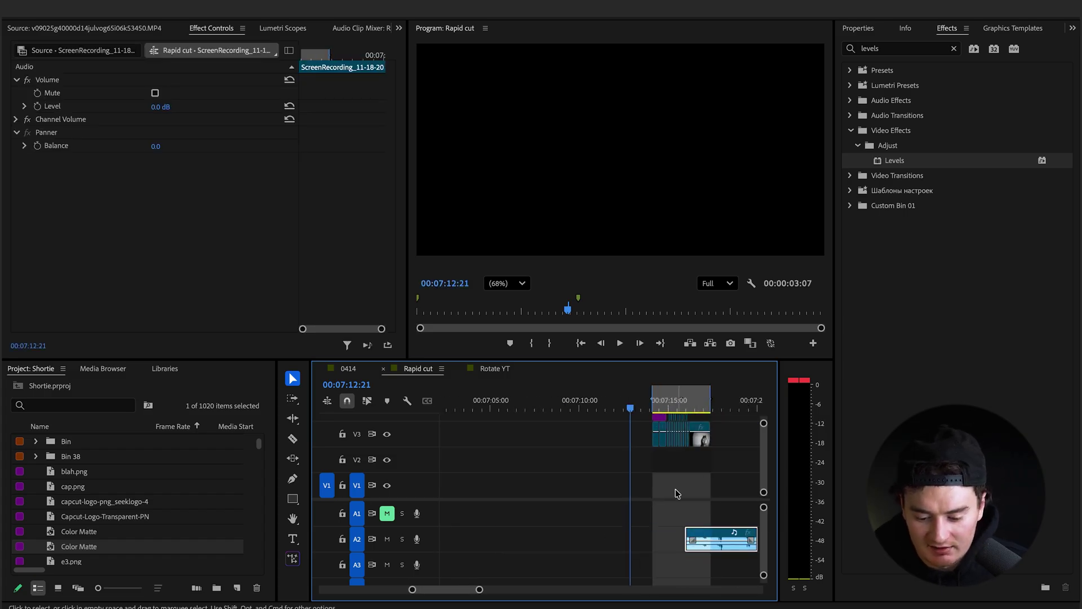
pyautogui.scroll(4, 676, 489)
pyautogui.click(650, 403)
pyautogui.moveTo(650, 402); pyautogui.dragTo(647, 405)
pyautogui.scroll(4, 665, 451)
pyautogui.scroll(-3, 662, 454)
pyautogui.moveTo(729, 522); pyautogui.dragTo(645, 530)
pyautogui.press('c')
pyautogui.press('space')
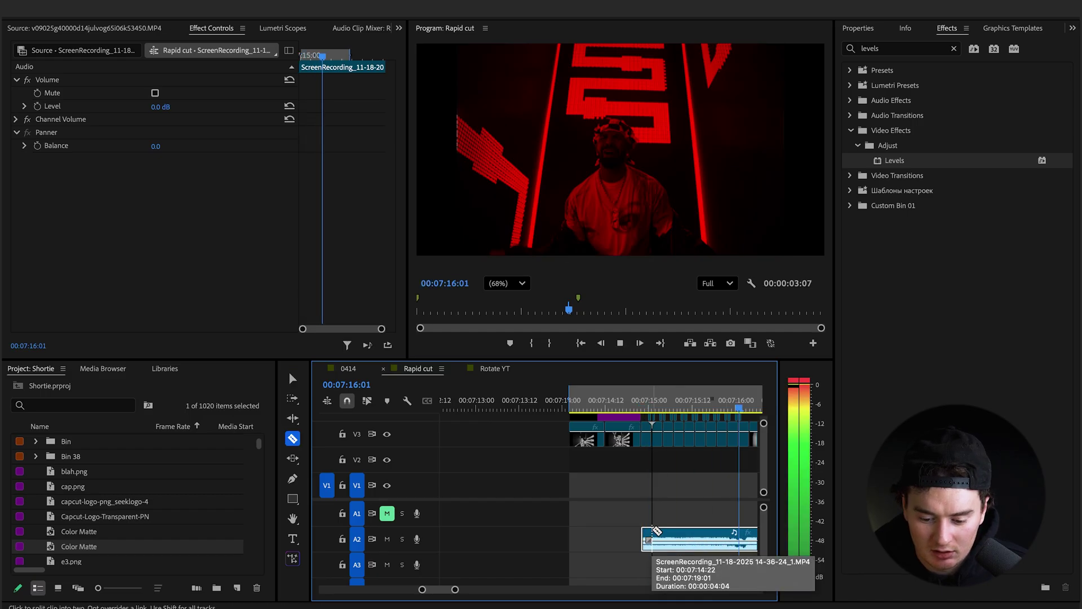
pyautogui.press('space')
# - Extend the start of the A2 audio back to the montage's beginning at 00:07:14:02 and play from there
pyautogui.press('v')
pyautogui.moveTo(656, 532); pyautogui.dragTo(584, 531)
pyautogui.click(586, 404)
pyautogui.press('space')
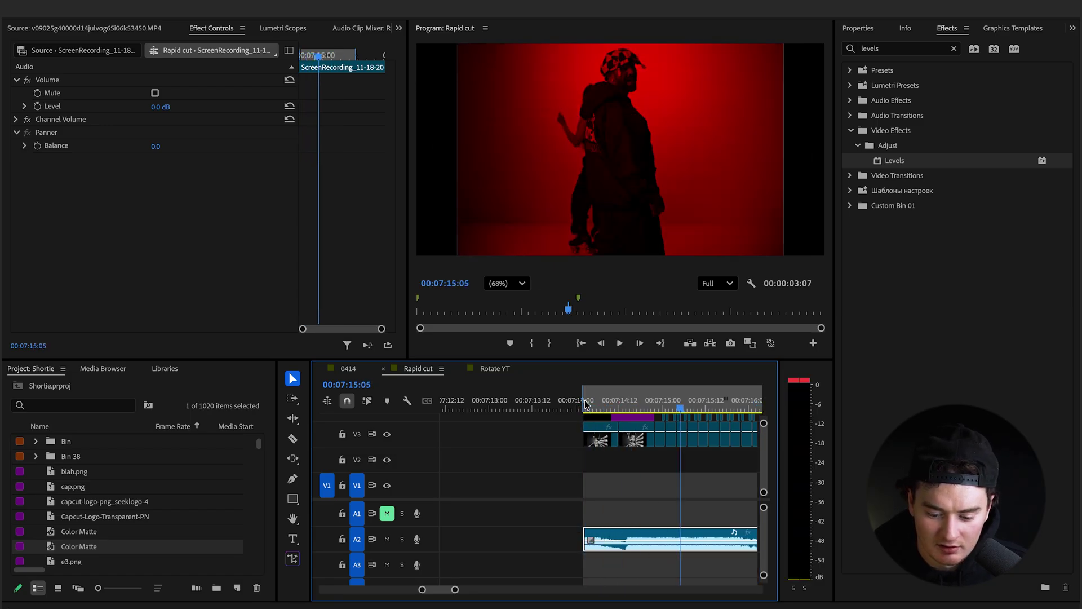
pyautogui.press('space')
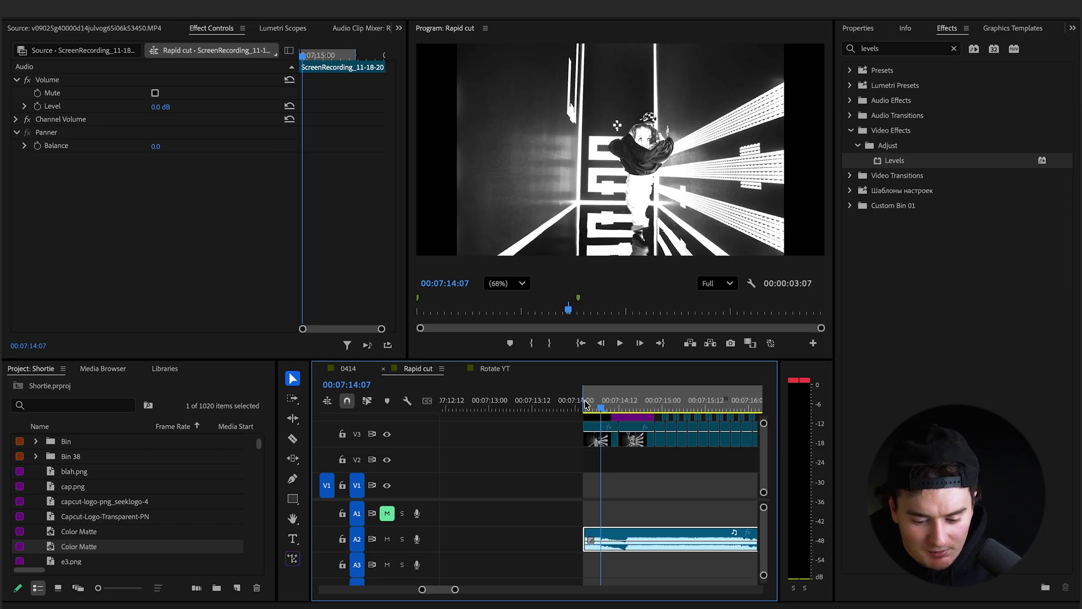
# - Scrub the opening clips and replay the montage from 00:07:14:02 to check the audio sync with the rapid cuts
pyautogui.press('=')
pyautogui.press('=')
pyautogui.moveTo(640, 410); pyautogui.dragTo(687, 417)
pyautogui.click(537, 404)
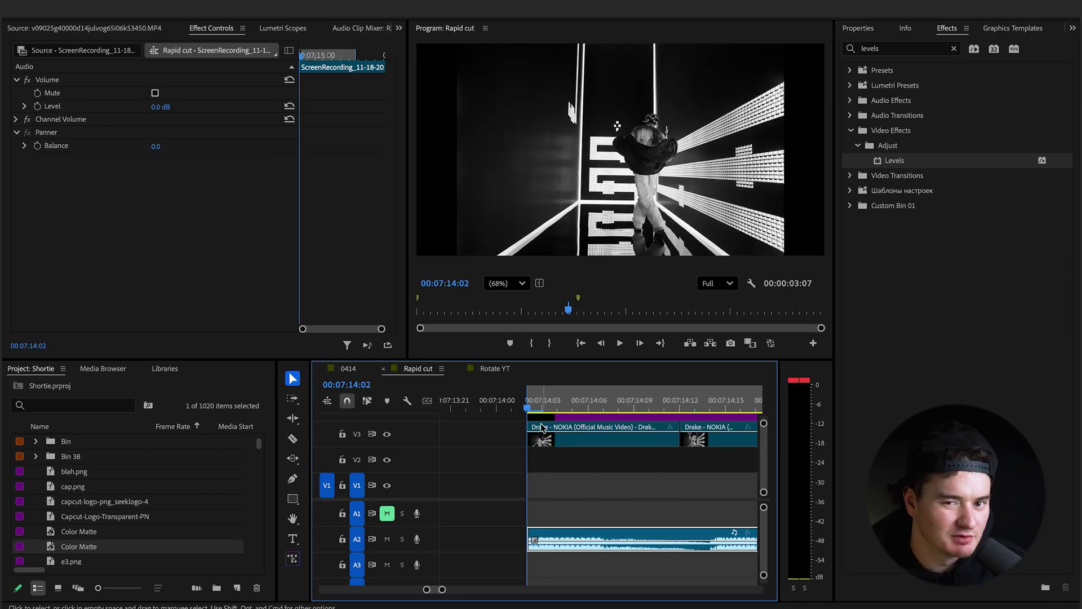
pyautogui.press('-')
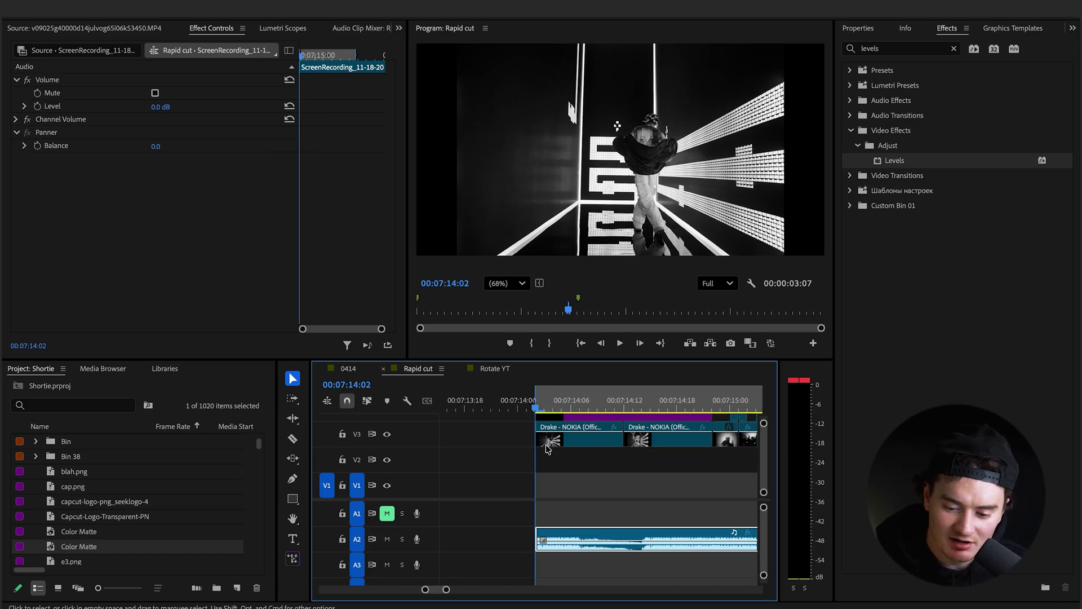
pyautogui.press('space')
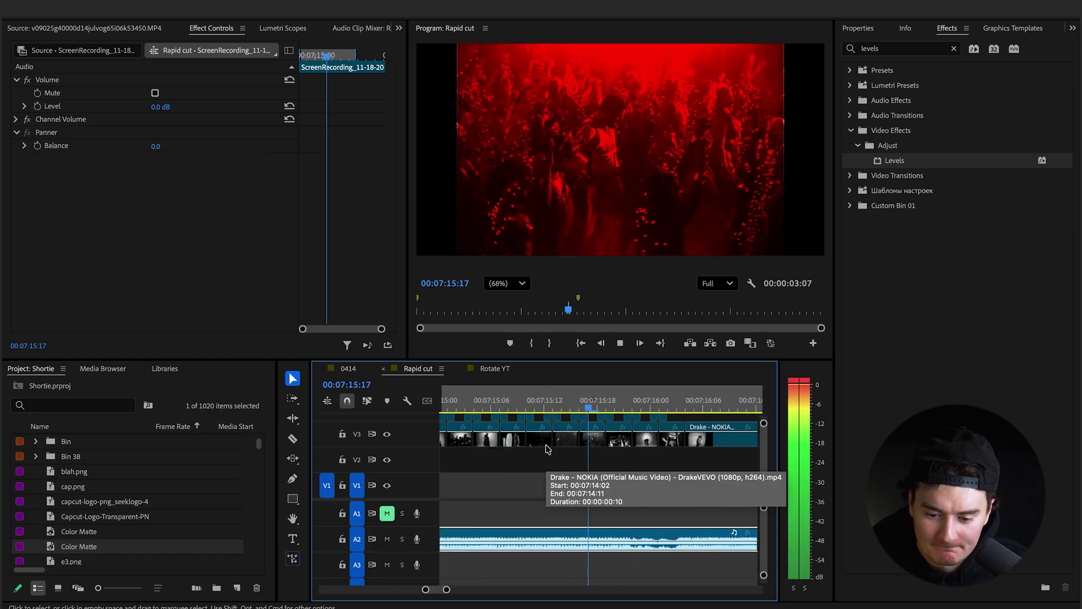
pyautogui.press('space')
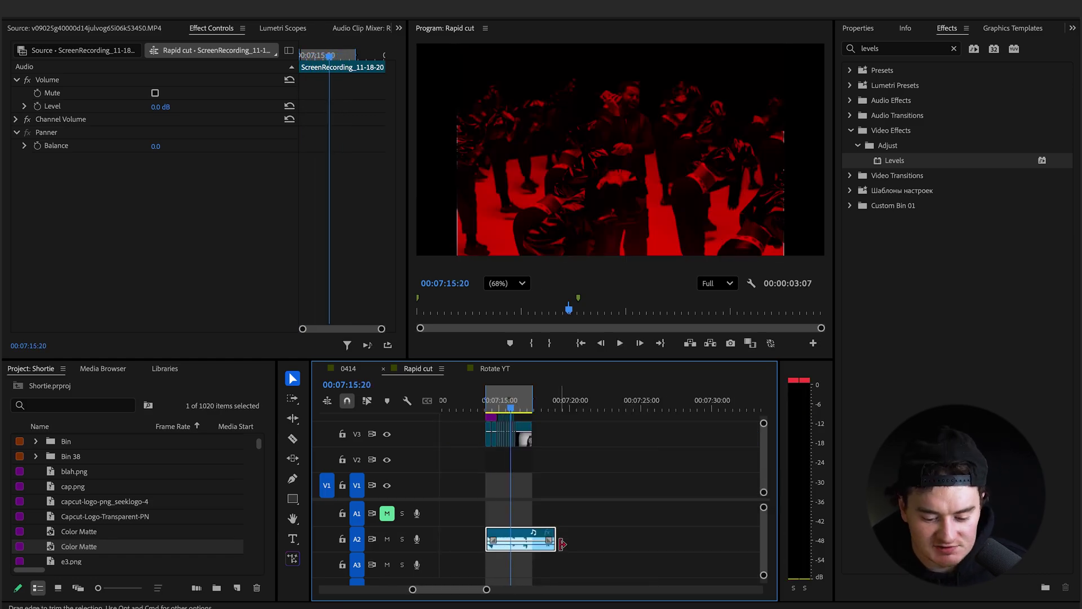
# - Trim the end of the A2 audio to the end of the montage and play the sequence from its start
pyautogui.moveTo(561, 530); pyautogui.dragTo(538, 528)
pyautogui.scroll(4, 483, 414)
pyautogui.click(499, 402)
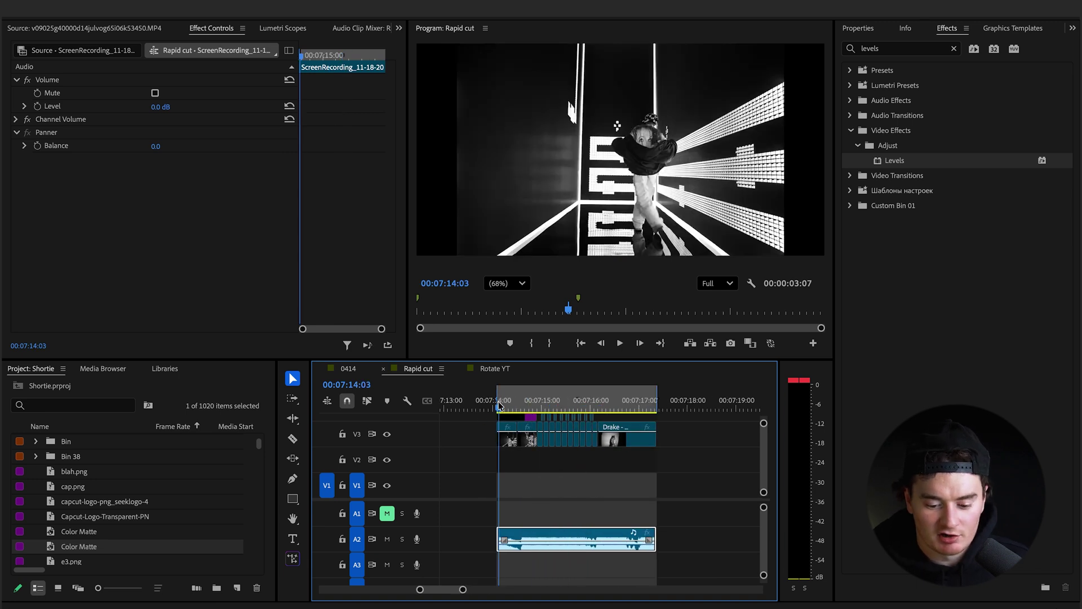
pyautogui.press('space')
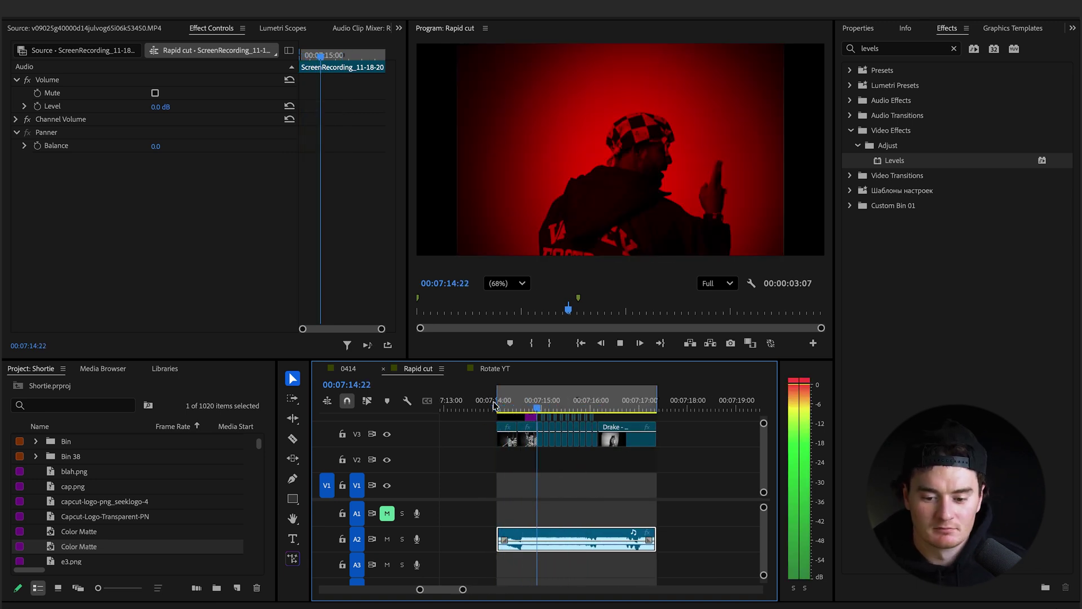
pyautogui.press('space')
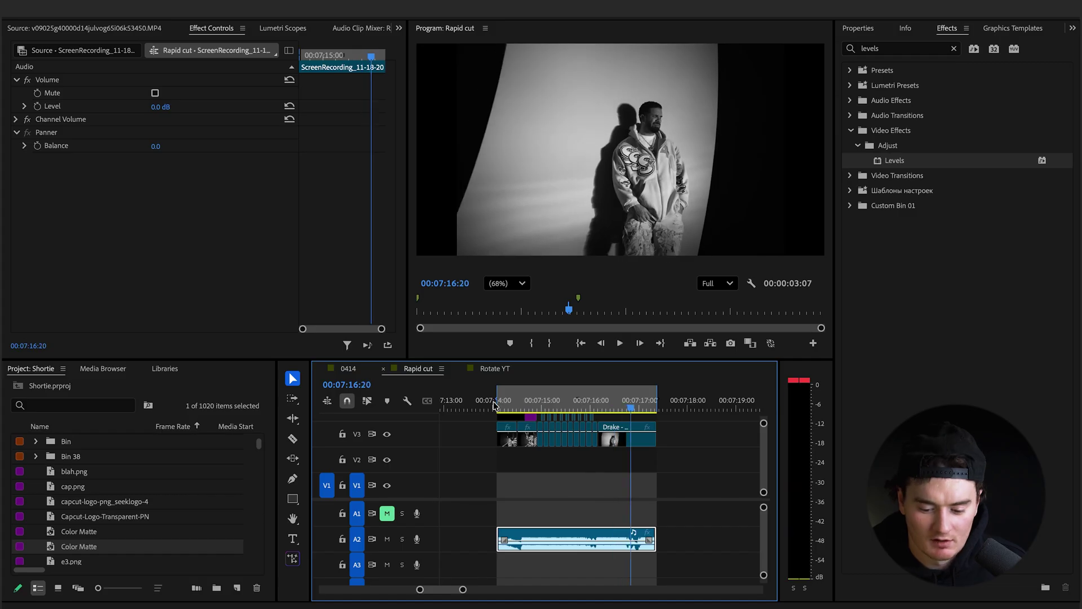
pyautogui.scroll(6, 502, 417)
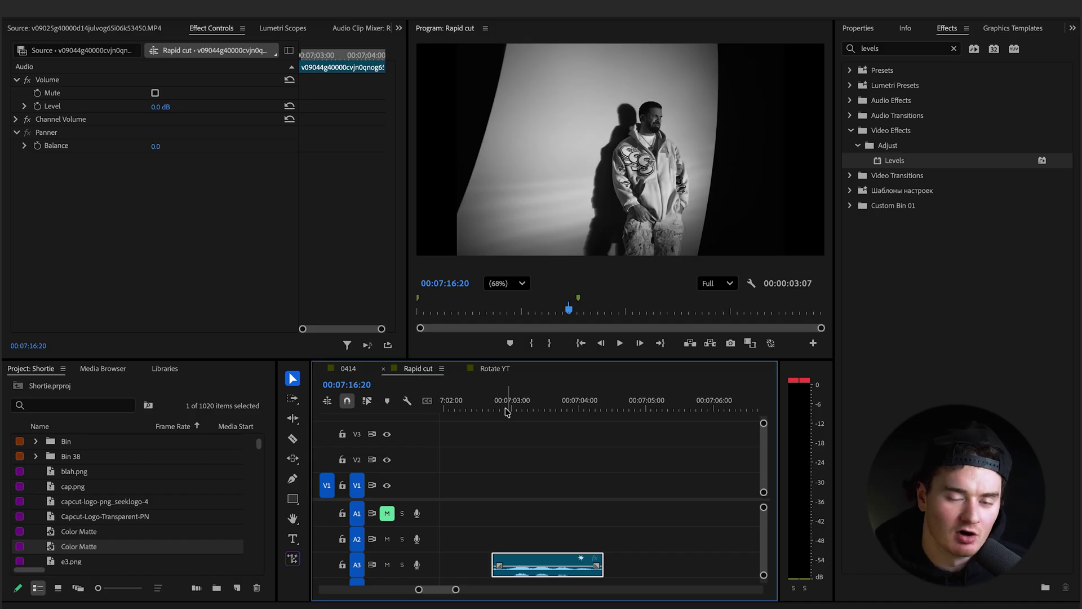
# - Play the unused sound effect parked before the montage, from 00:07:02:21, to preview how it sounds
pyautogui.click(504, 407)
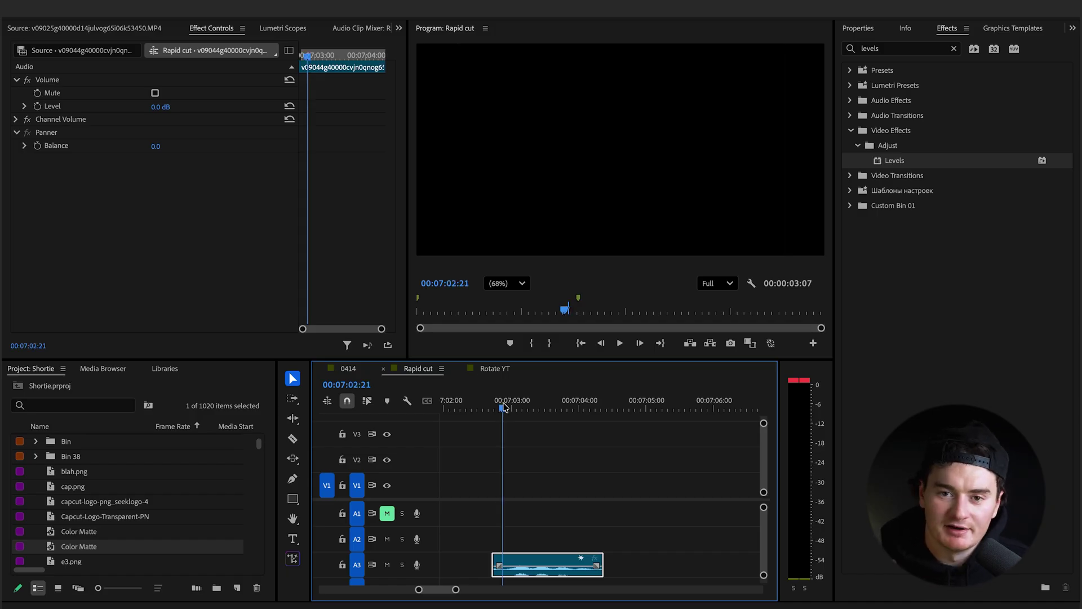
pyautogui.press('`')
pyautogui.click(563, 66)
pyautogui.press('`')
pyautogui.press('space')
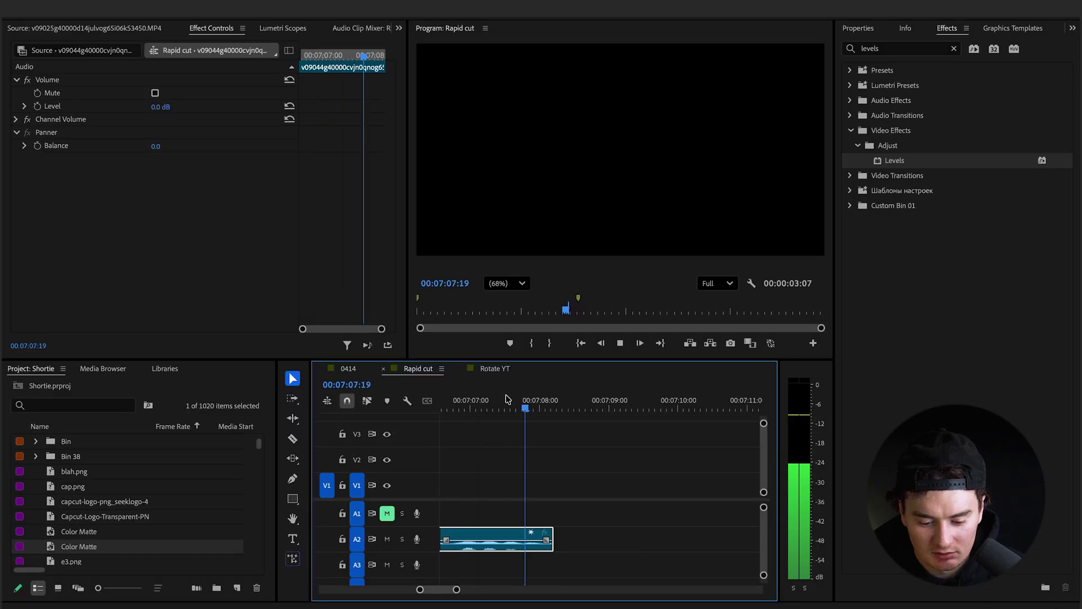
pyautogui.scroll(-4, 505, 397)
pyautogui.click(490, 390)
pyautogui.press('space')
pyautogui.press('space')
# - Move the previewed sound effect onto A3 so that it starts slightly before the montage's opening clip
pyautogui.scroll(3, 523, 455)
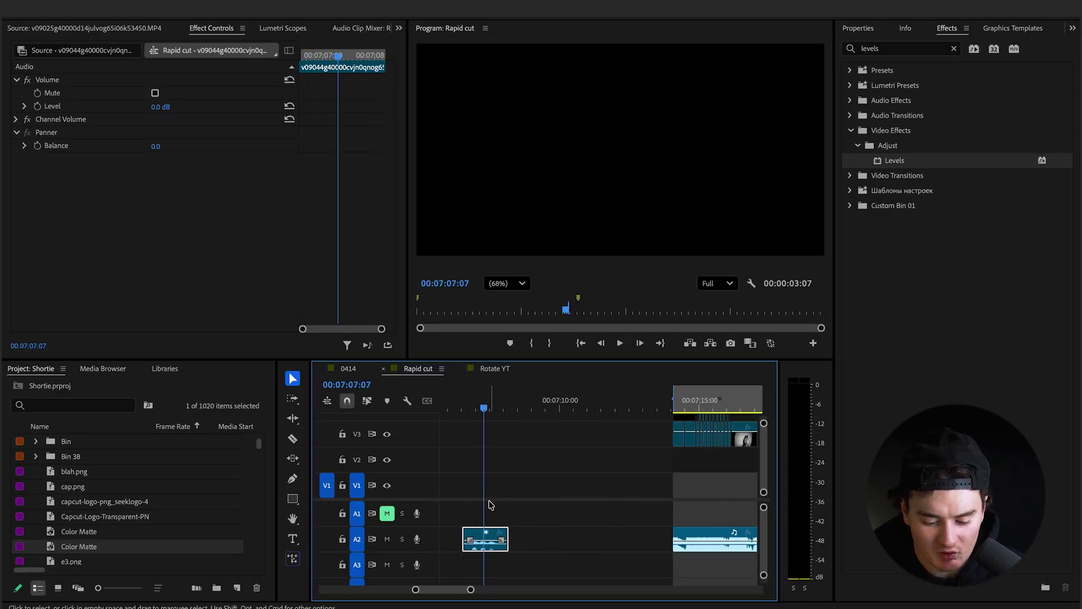
pyautogui.hscroll(2, 490, 506)
pyautogui.moveTo(460, 535); pyautogui.dragTo(655, 560)
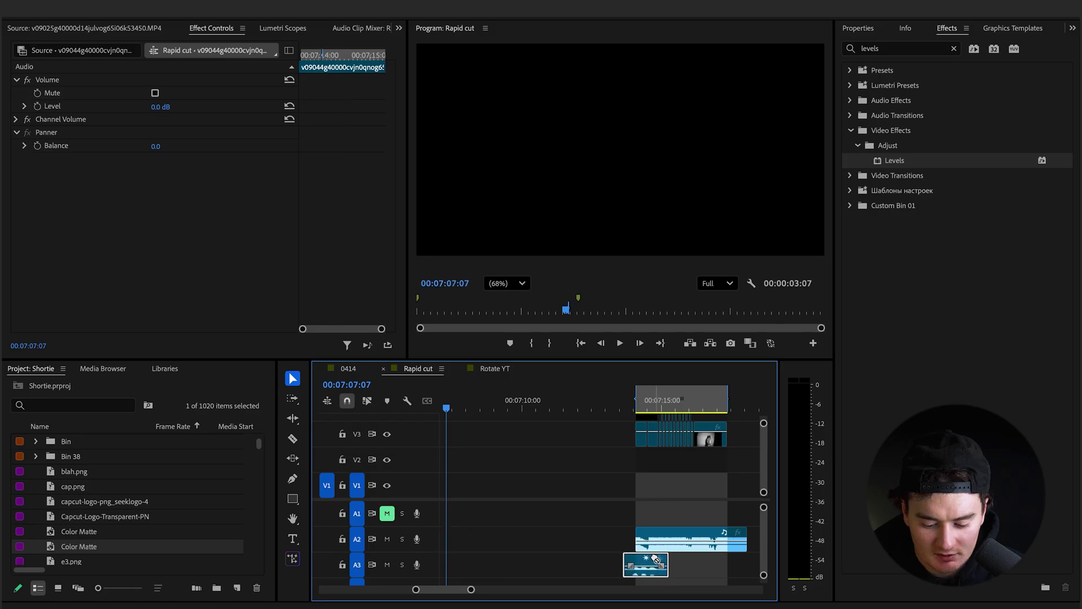
pyautogui.scroll(5, 655, 558)
pyautogui.moveTo(550, 556); pyautogui.dragTo(591, 559)
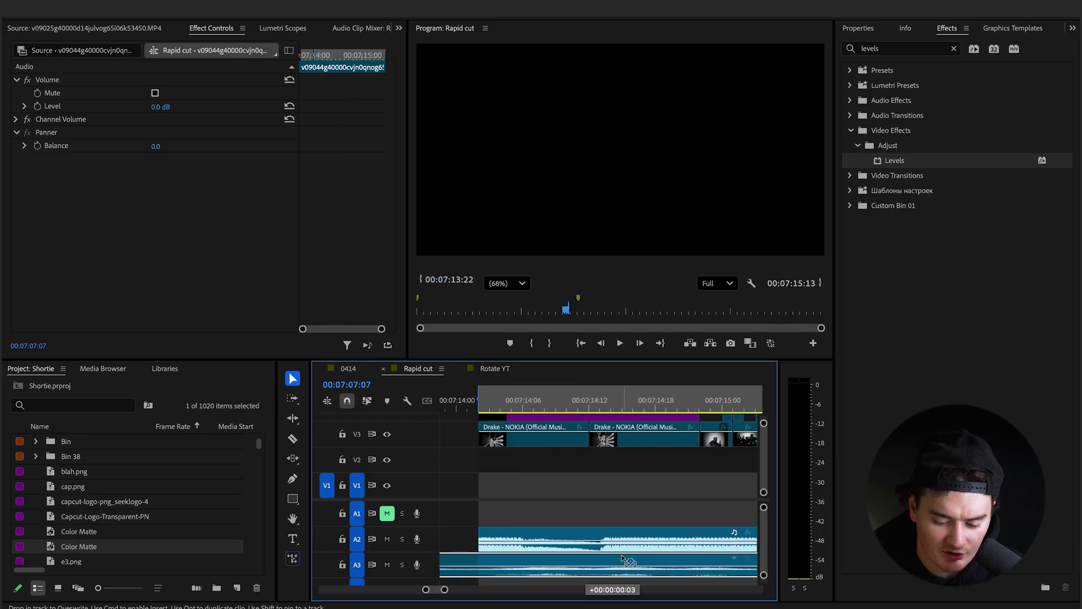
pyautogui.scroll(-2, 566, 521)
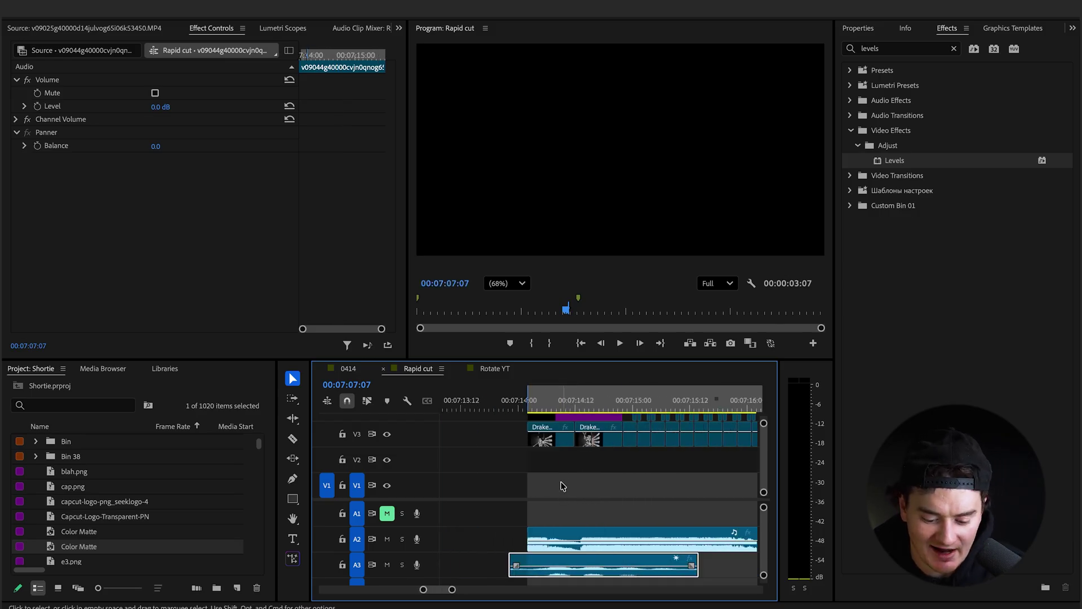
# - Play the montage repeatedly from its start to check the A3 sound effect against the opening clips and music
pyautogui.click(533, 404)
pyautogui.press('space')
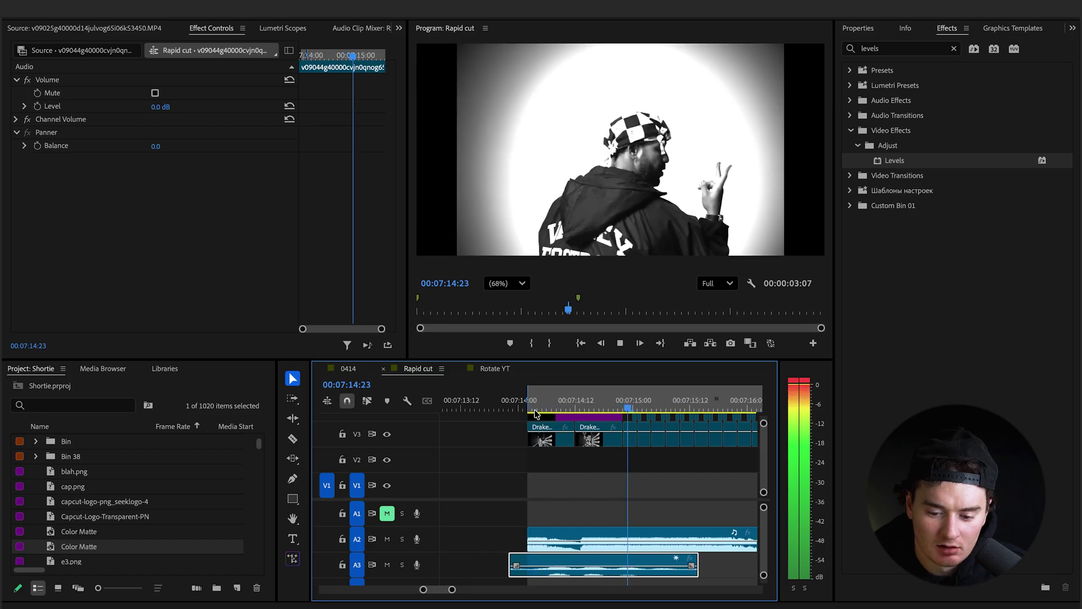
pyautogui.scroll(-1, 534, 408)
pyautogui.press('space')
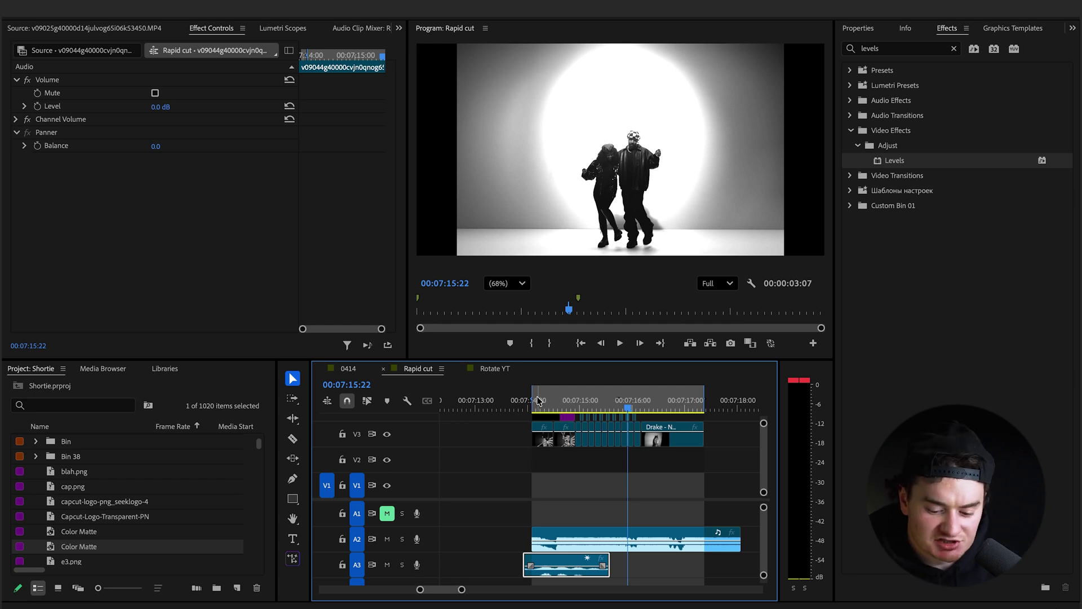
pyautogui.click(547, 400)
pyautogui.press('space')
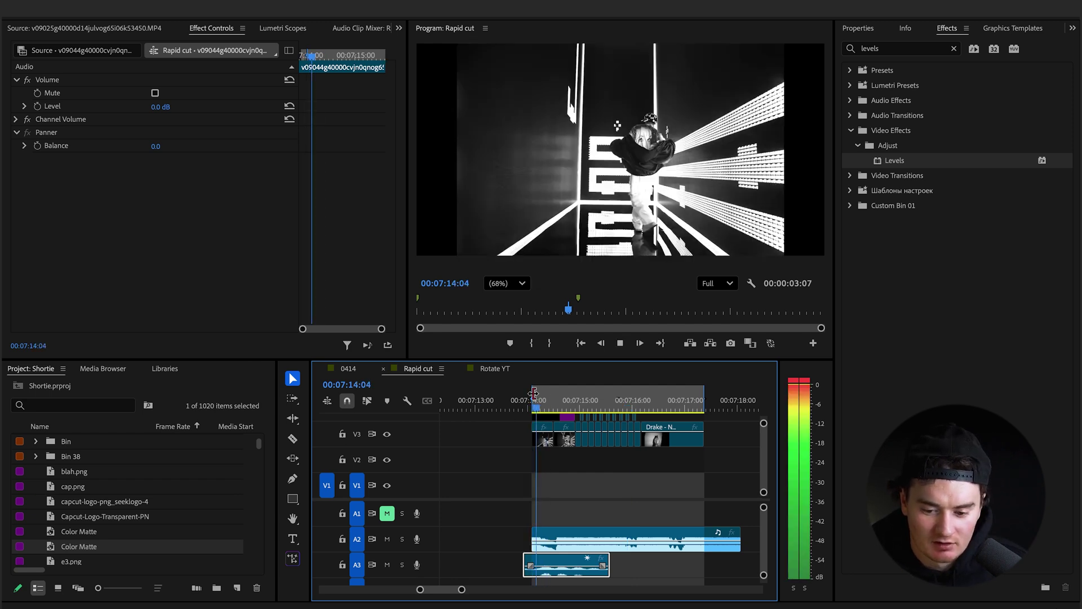
pyautogui.press('space')
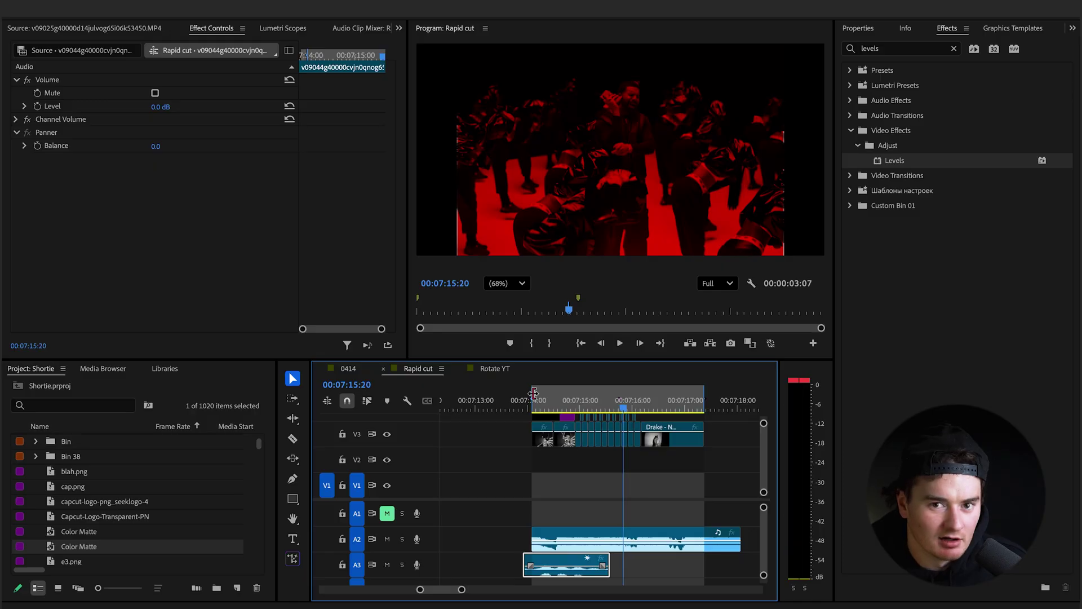
pyautogui.click(534, 393)
pyautogui.press('space')
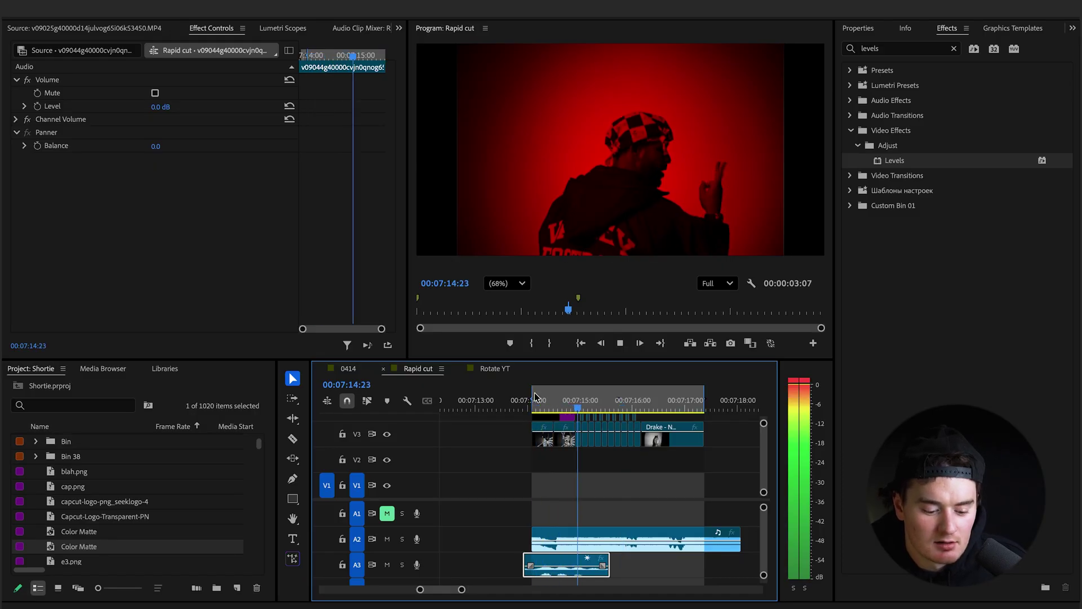
pyautogui.press('space')
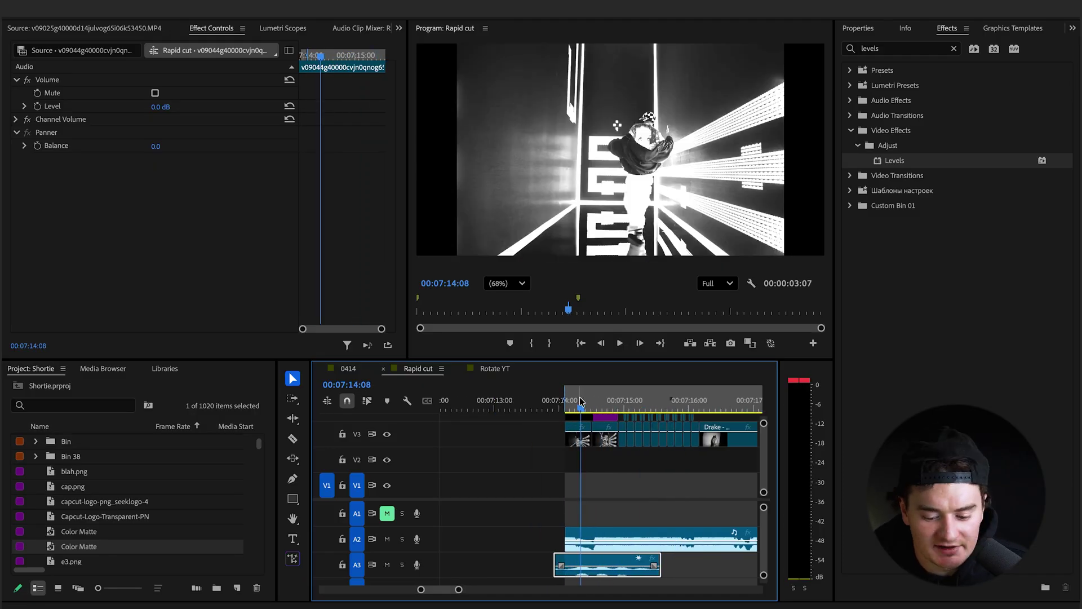
# - Scrub to the white flash at 00:07:14:12 and preview the short 15 dB sound effect parked before the montage
pyautogui.moveTo(581, 401); pyautogui.dragTo(593, 402)
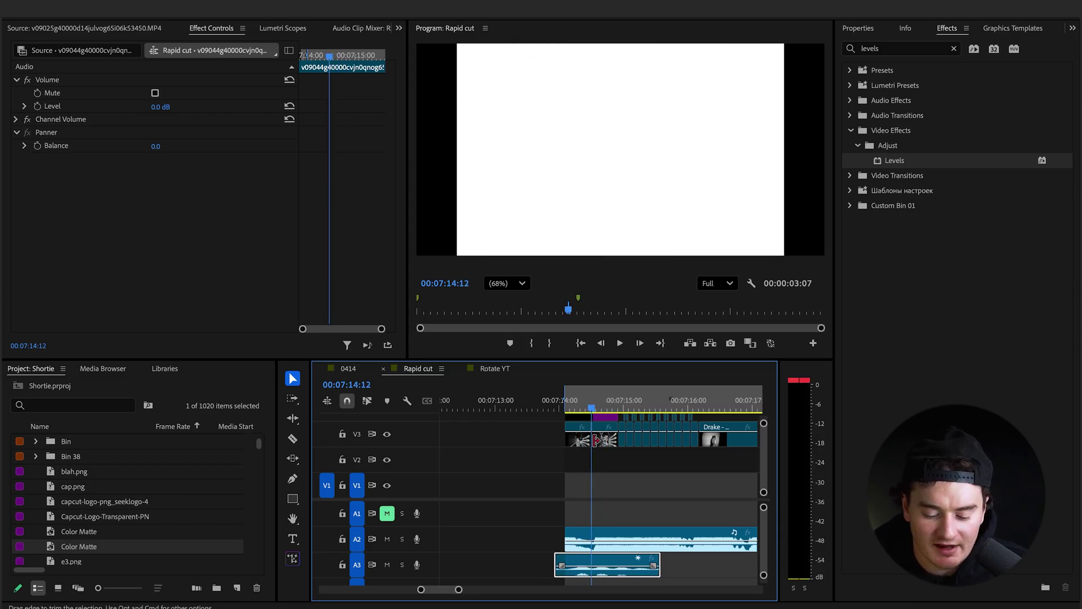
pyautogui.press('-')
pyautogui.press('`')
pyautogui.hscroll(-2, 502, 423)
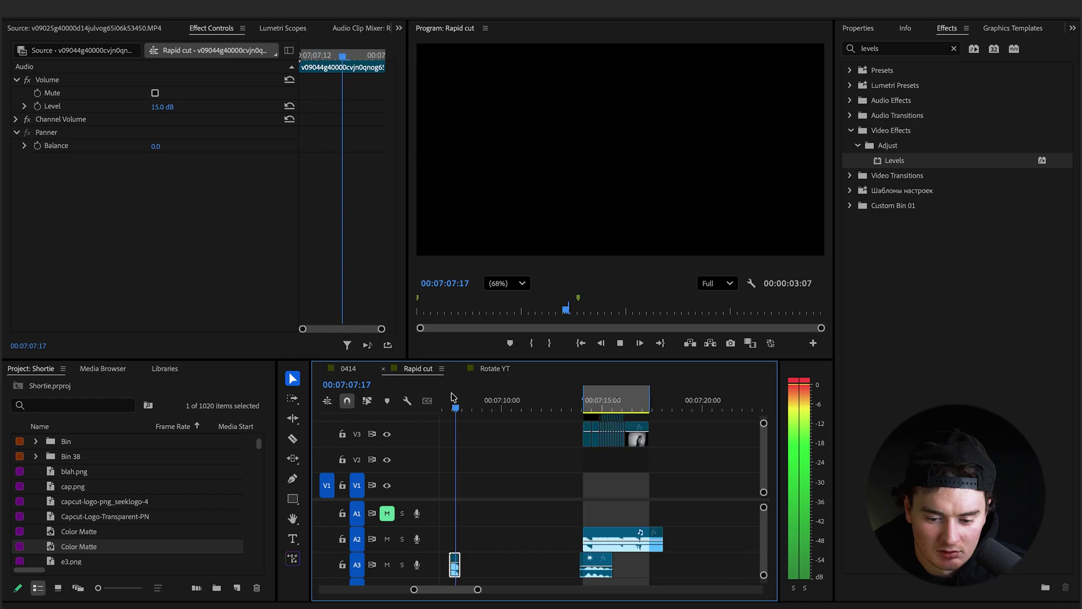
pyautogui.press('space')
pyautogui.press('=')
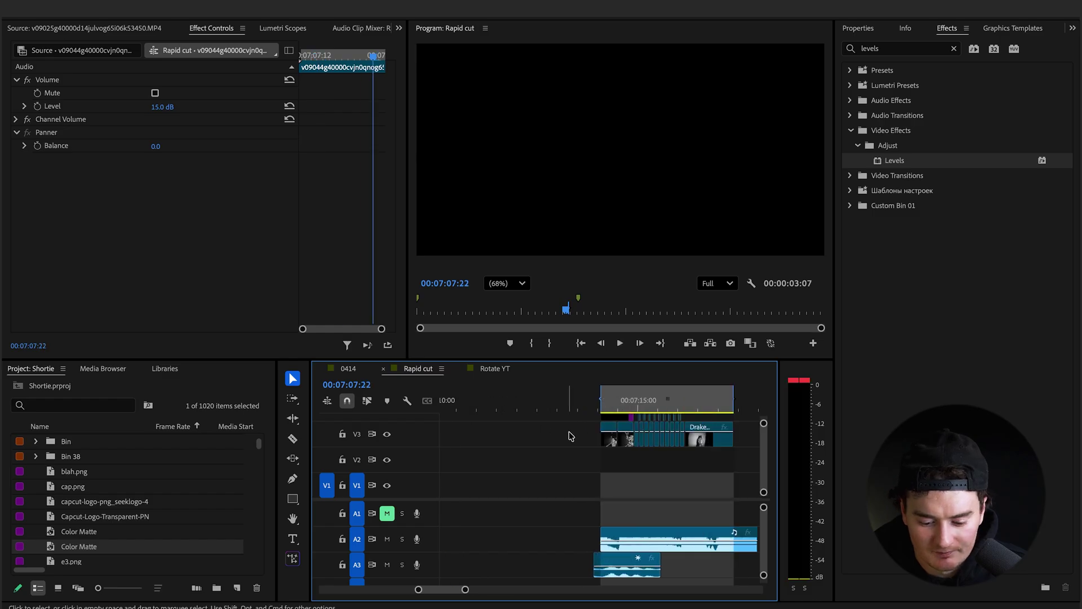
# - Move the short 15 dB sound effect onto A4 beneath the white flash around 00:07:14:12
pyautogui.click(619, 408)
pyautogui.press('-')
pyautogui.press('`')
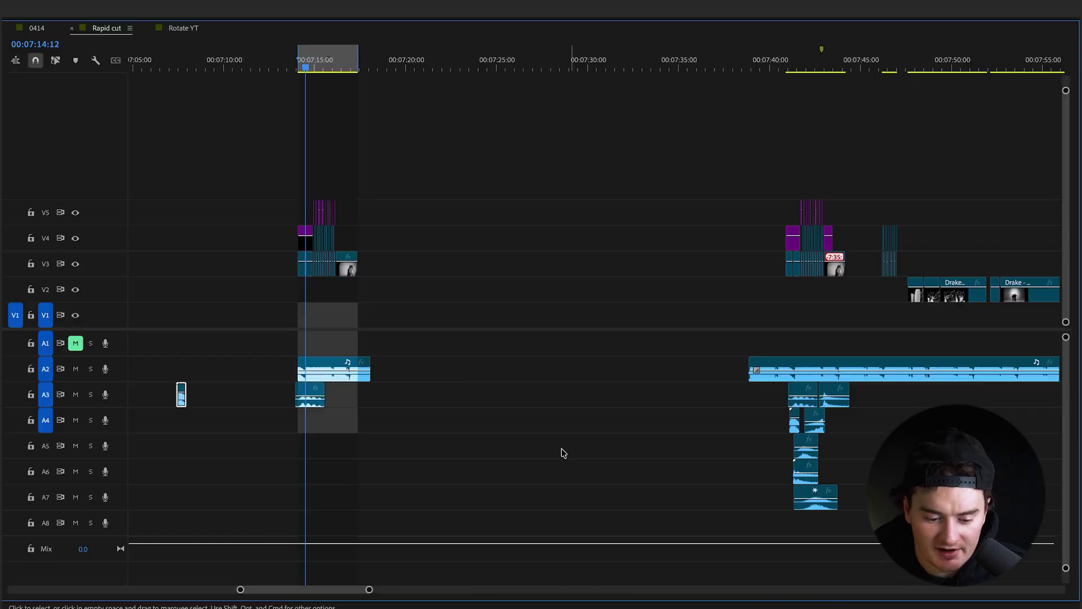
pyautogui.press('=')
pyautogui.press('=')
pyautogui.moveTo(156, 391); pyautogui.dragTo(596, 423)
pyautogui.press('=')
# - Play the montage from its start to check the A4 sound effect against the white flash
pyautogui.click(482, 57)
pyautogui.press('`')
pyautogui.press('space')
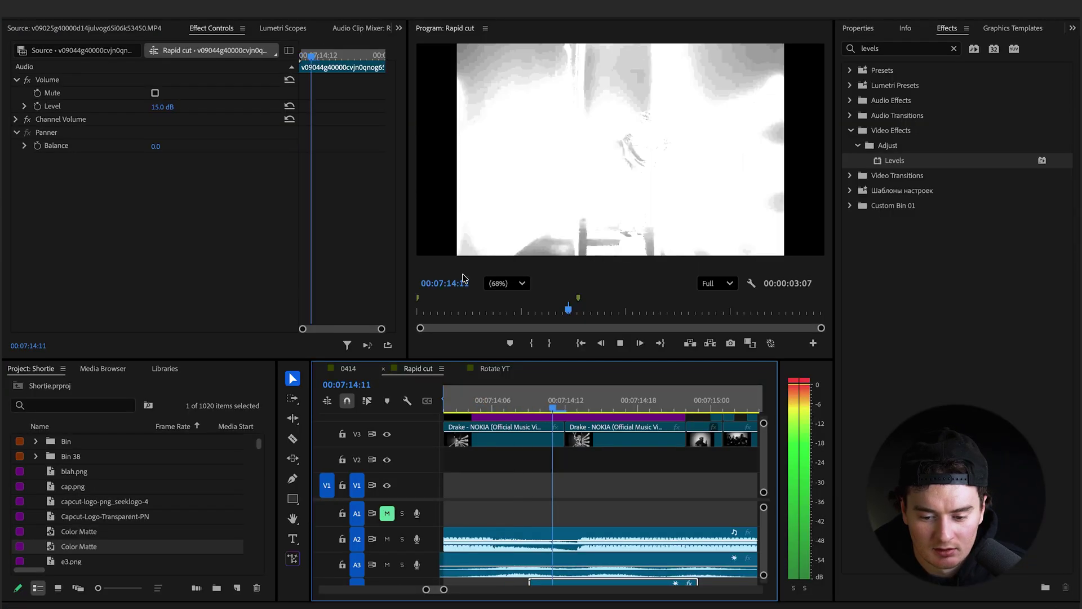
pyautogui.click(446, 406)
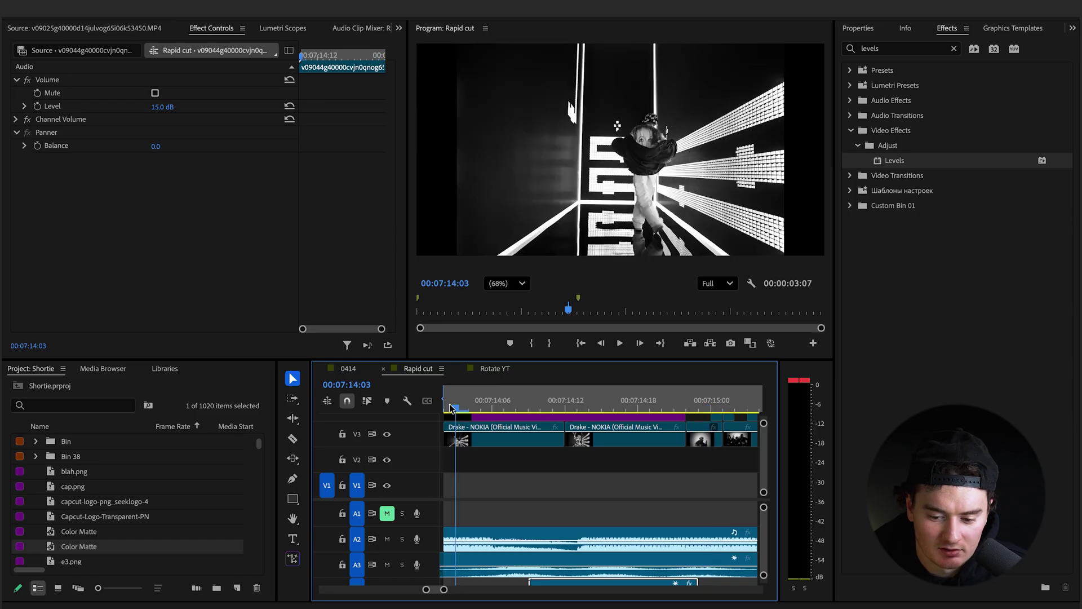
pyautogui.press('-')
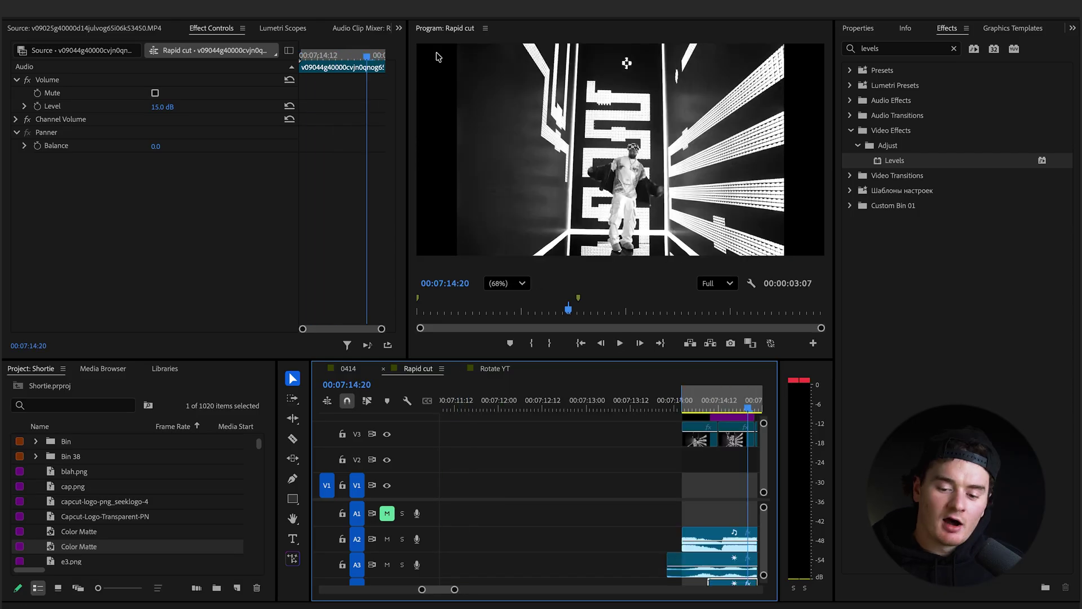
pyautogui.scroll(-4, 455, 380)
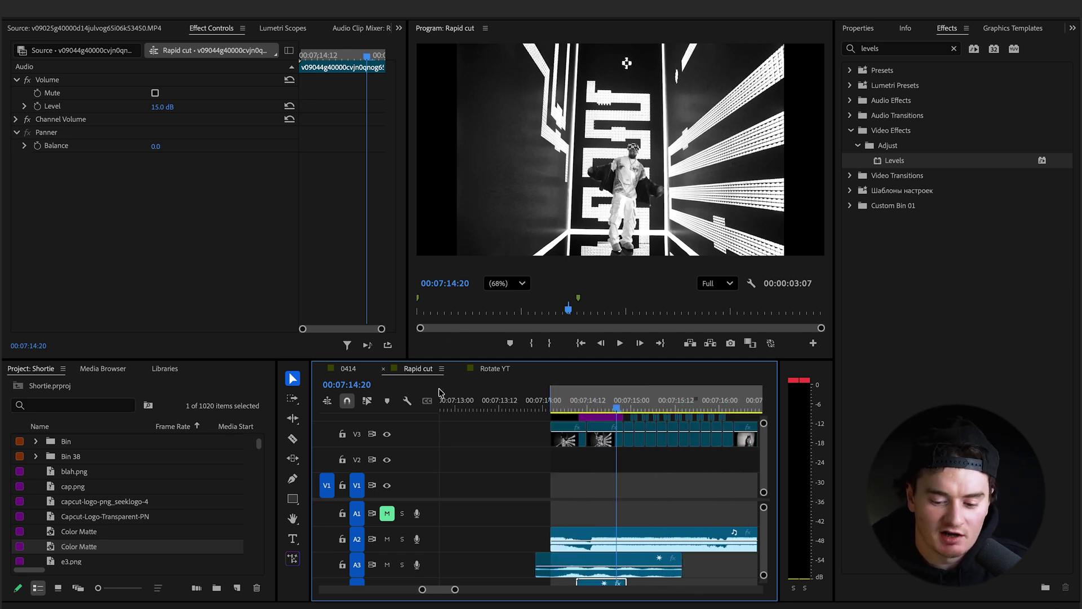
# - Step forward six frames from 00:07:14:20 to 00:07:15:02 to inspect the start of the rapid cuts
pyautogui.press('Right')
pyautogui.press('Right')
pyautogui.press('Right')
pyautogui.press('Right')
pyautogui.press('Right')
pyautogui.press('Right')
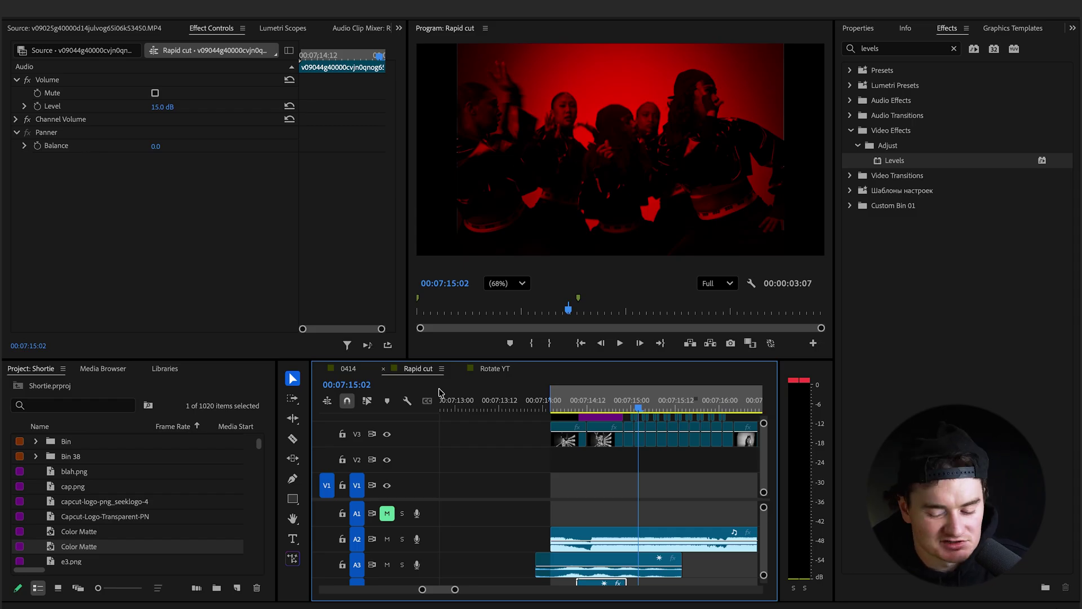
# - Set the Program monitor zoom level to Fit
pyautogui.scroll(-3, 466, 455)
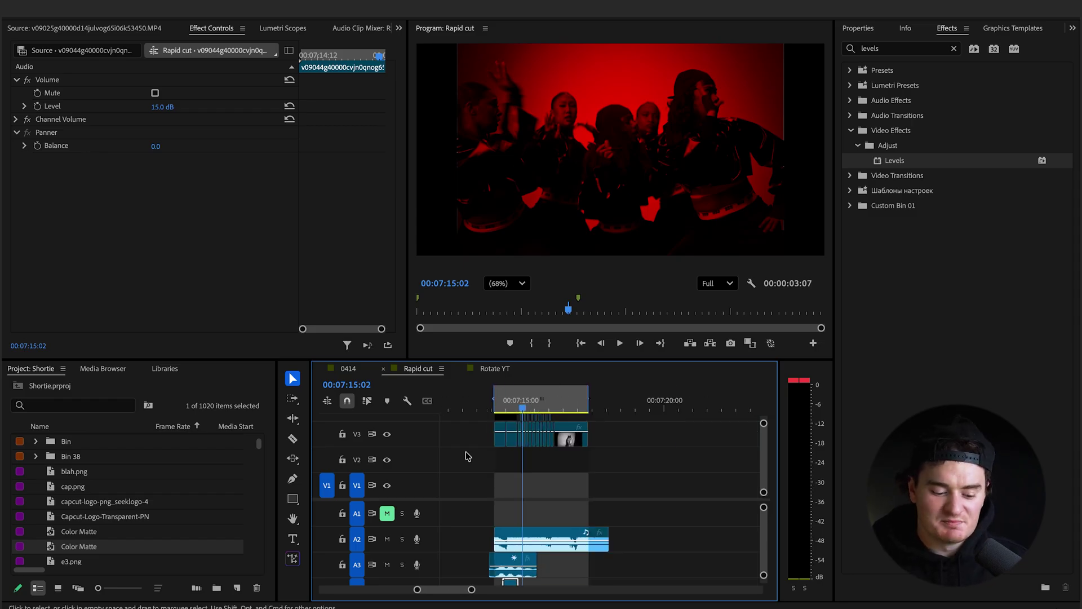
pyautogui.click(507, 283)
pyautogui.click(502, 302)
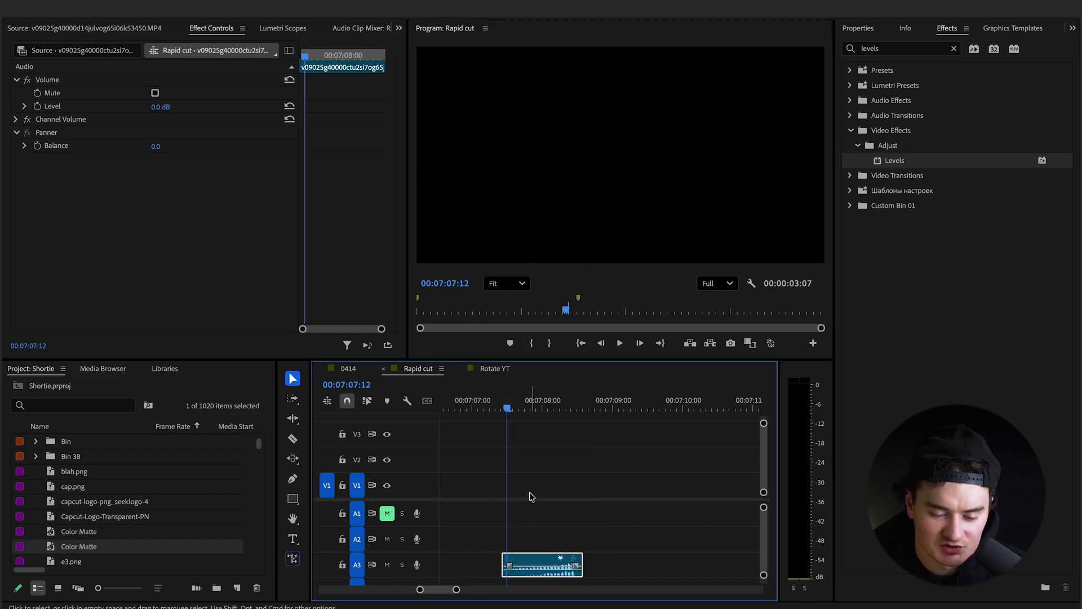
# - Preview the rising sound effect parked on A3 from 00:07:07:12 and scrub through its build-up to 00:07:08:08
pyautogui.press('space')
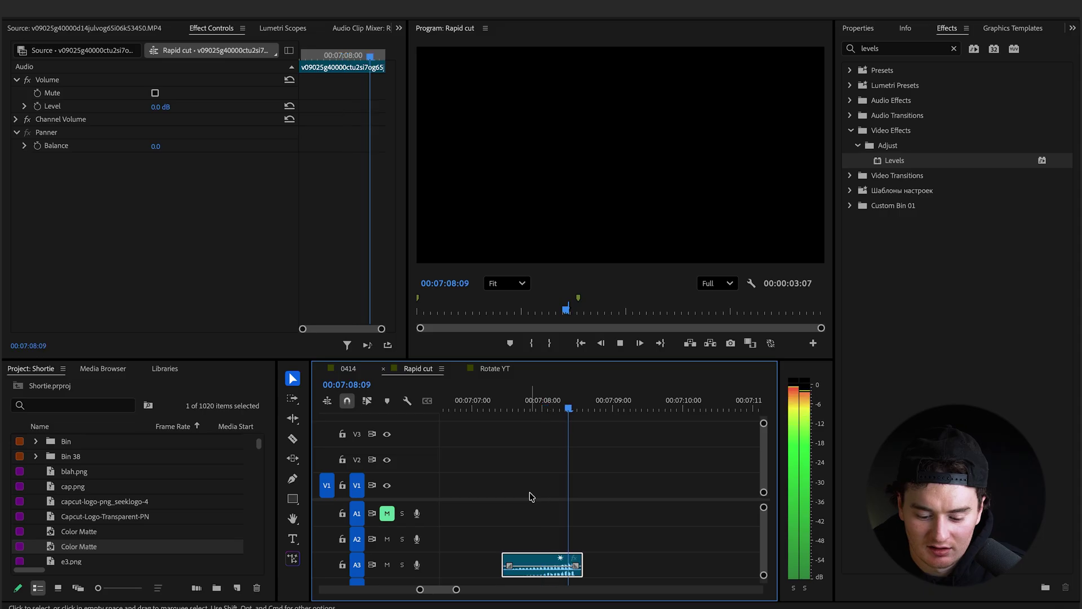
pyautogui.press('space')
pyautogui.scroll(-3, 538, 486)
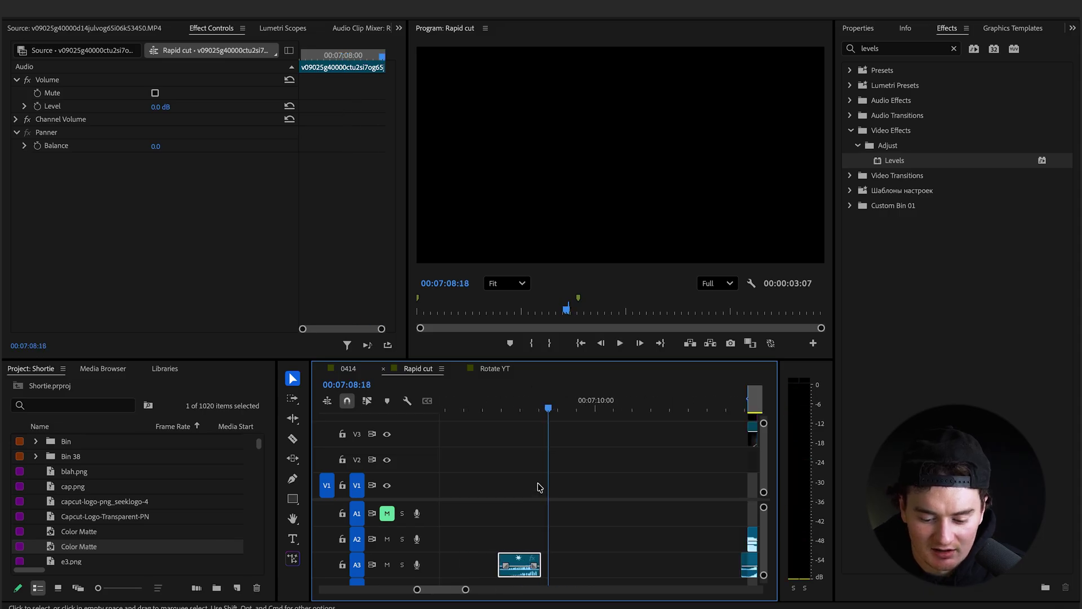
pyautogui.click(518, 418)
pyautogui.click(510, 408)
pyautogui.scroll(5, 524, 438)
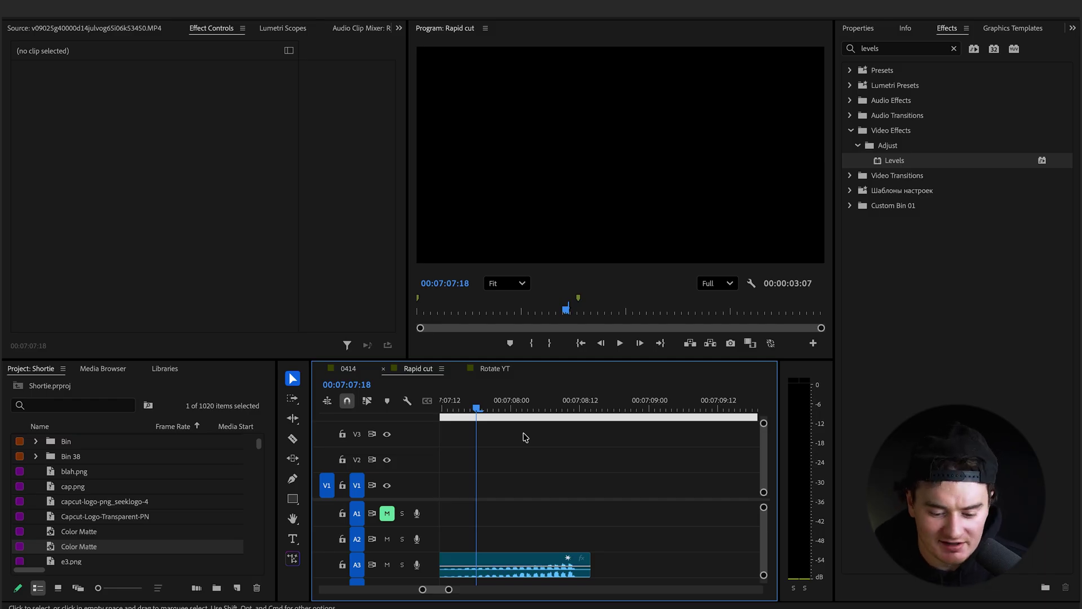
pyautogui.moveTo(495, 400); pyautogui.dragTo(557, 410)
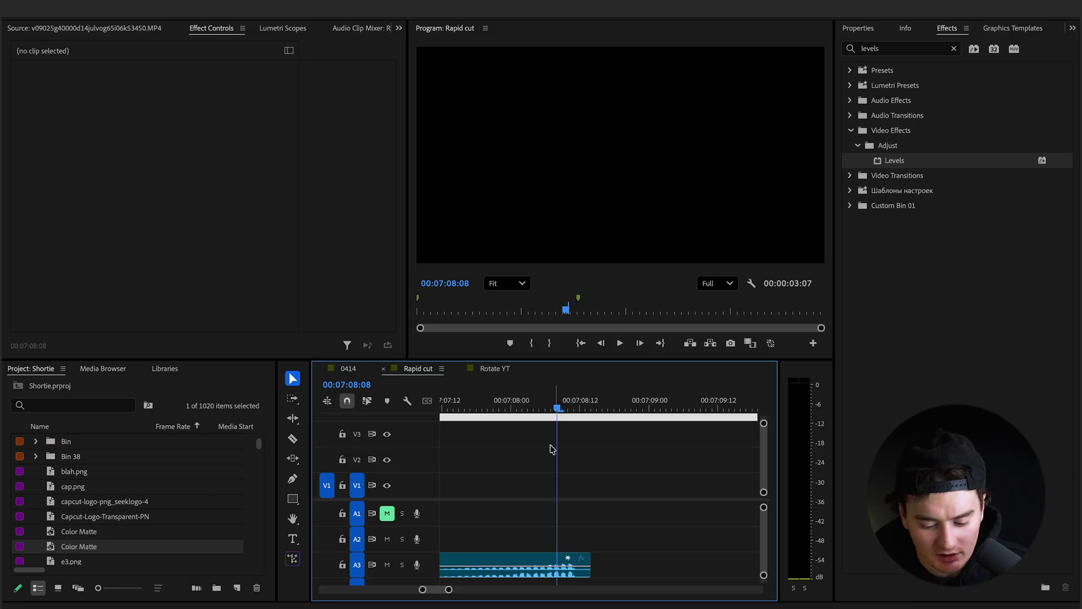
# - Move the rising sound effect onto A5 under the rapid cuts and place the playhead at their end, 00:07:16:04
pyautogui.press('-')
pyautogui.press('`')
pyautogui.moveTo(196, 388); pyautogui.dragTo(786, 444)
pyautogui.scroll(5, 783, 445)
pyautogui.hscroll(3, 781, 444)
pyautogui.click(689, 78)
pyautogui.moveTo(681, 62); pyautogui.dragTo(663, 62)
pyautogui.scroll(-4, 659, 134)
pyautogui.hscroll(1, 654, 137)
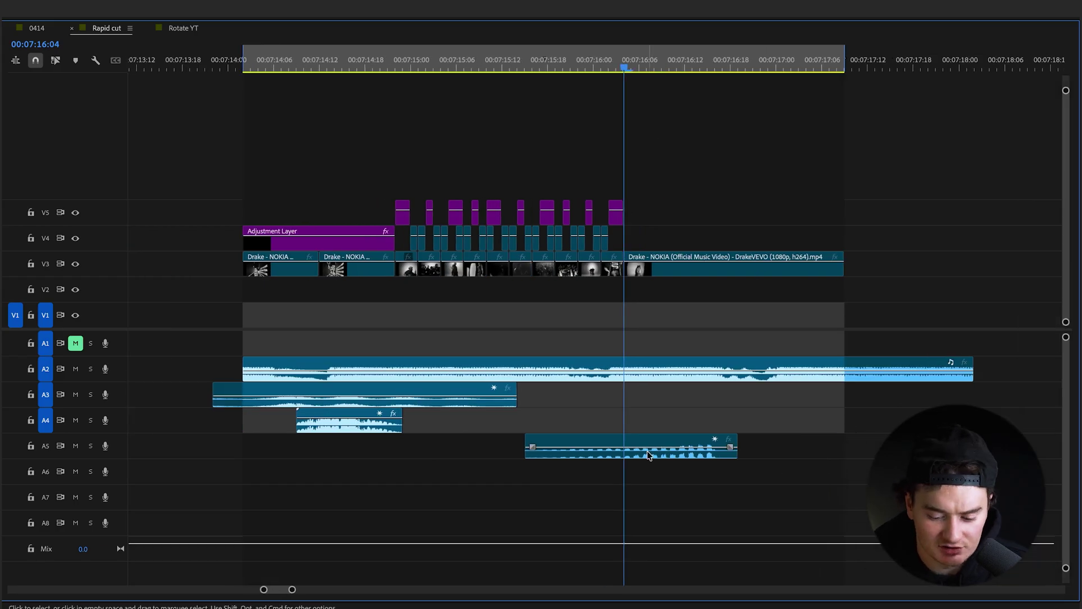
# - Shift the A5 sound effect earlier and nudge it three frames back so its final peak meets 00:07:16:04
pyautogui.press('=')
pyautogui.moveTo(642, 448); pyautogui.dragTo(541, 442)
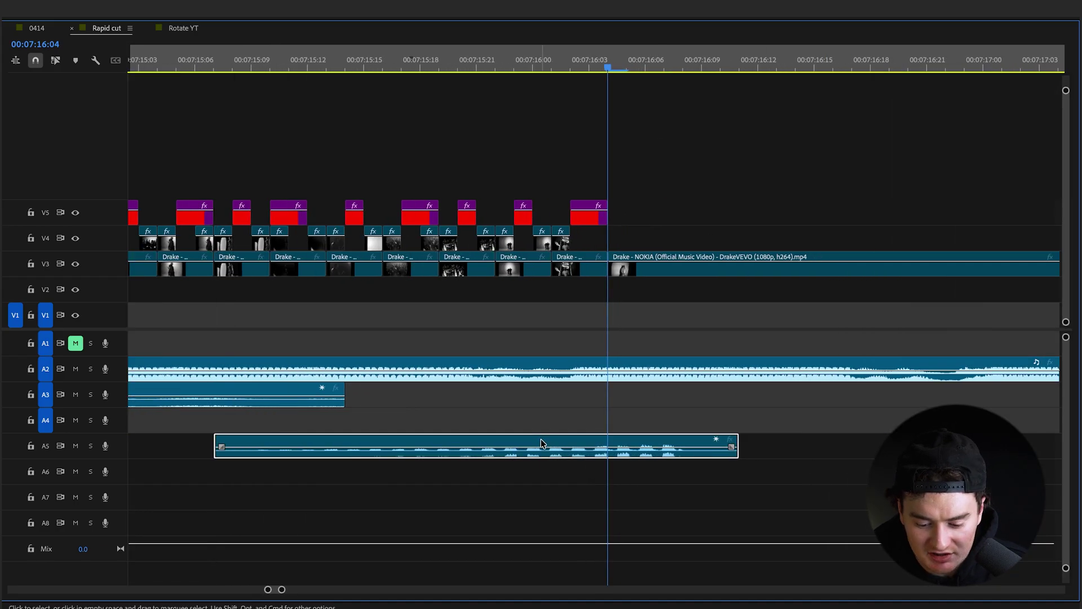
pyautogui.press('super+Left')
pyautogui.press('super+Left')
pyautogui.press('super+Left')
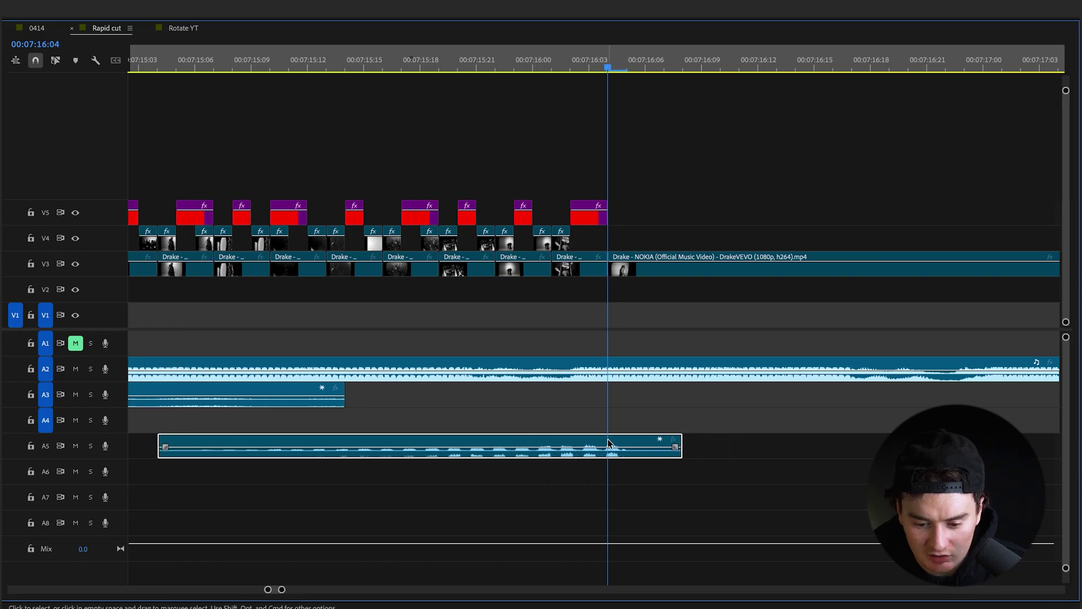
# - Play the montage from its start to check the A5 rising sound effect against the rapid cuts
pyautogui.click(443, 56)
pyautogui.press('-')
pyautogui.press('-')
pyautogui.click(266, 59)
pyautogui.press('`')
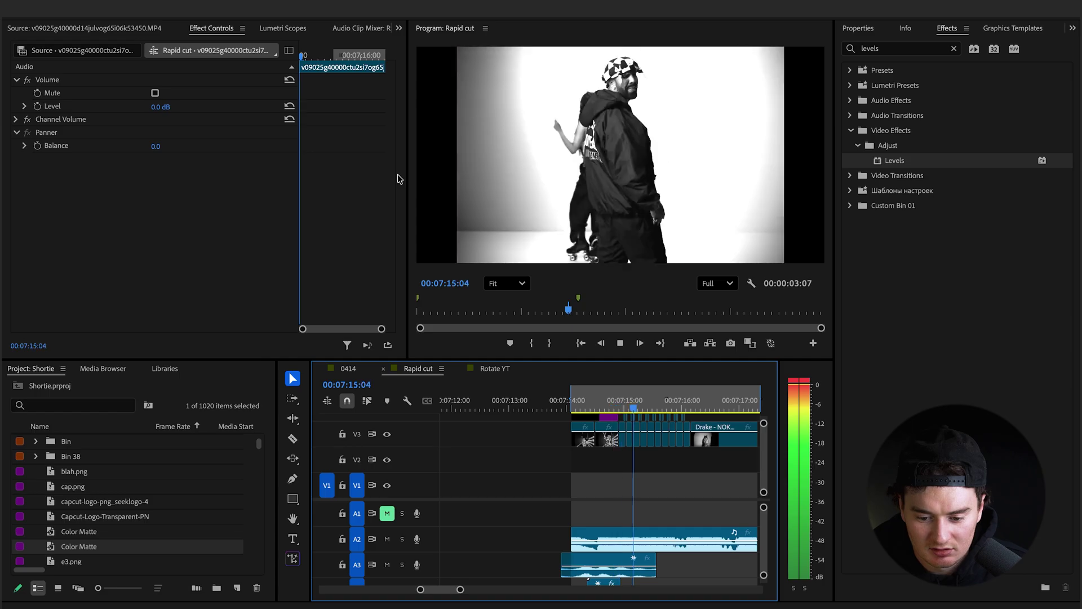
pyautogui.press('space')
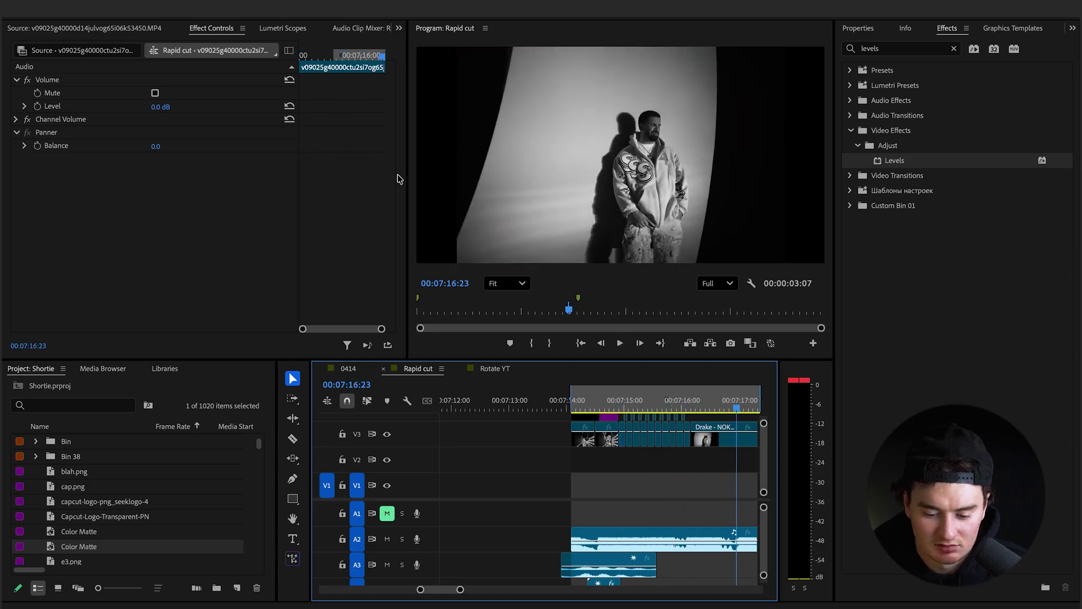
# - Review the rapid-cut section from 00:07:14:22 with the layered sound effects
pyautogui.press('`')
pyautogui.scroll(2, 437, 244)
pyautogui.hscroll(-1, 438, 244)
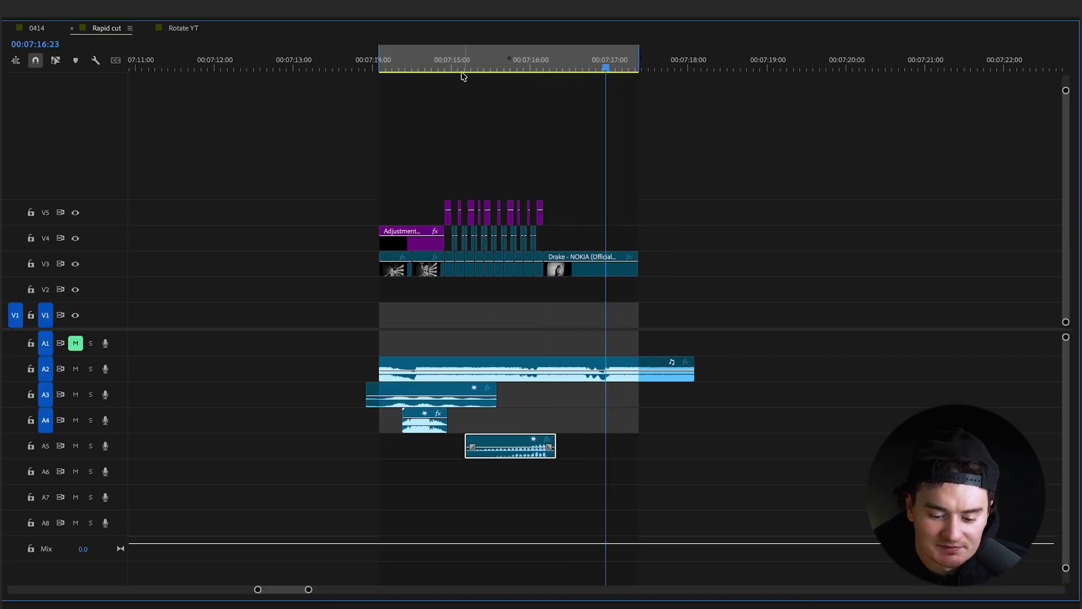
pyautogui.scroll(3, 463, 78)
pyautogui.moveTo(604, 61); pyautogui.dragTo(594, 60)
pyautogui.press('`')
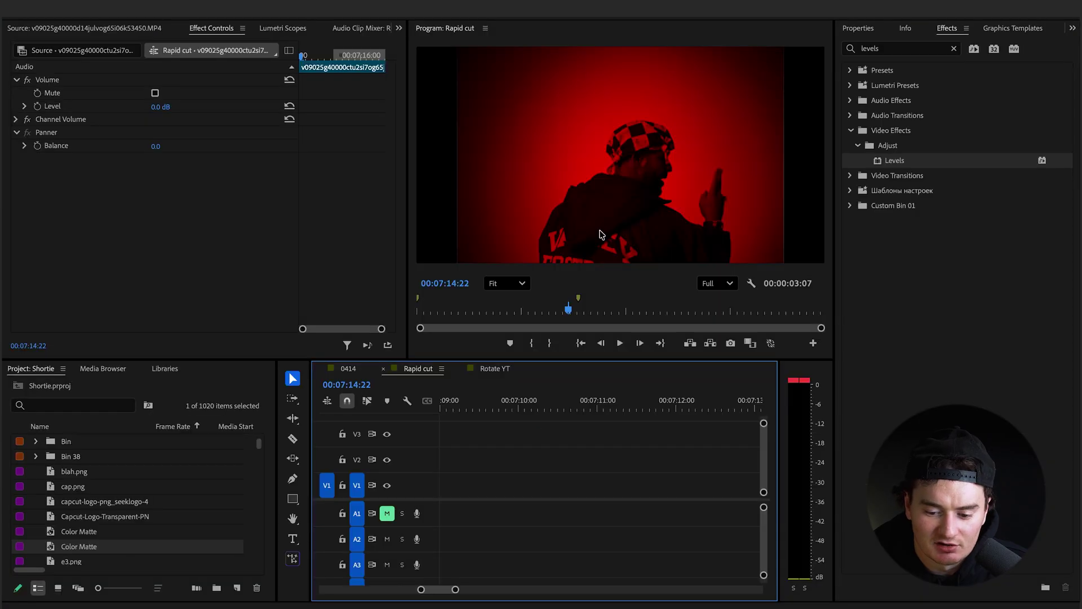
pyautogui.press('`')
pyautogui.press('`')
pyautogui.scroll(8, 534, 479)
pyautogui.press('`')
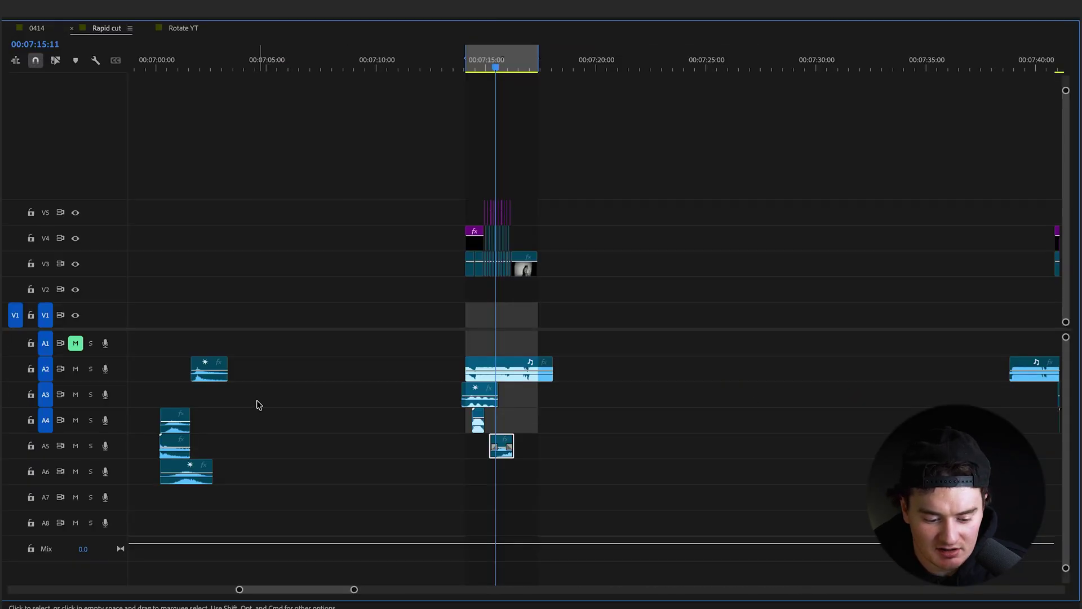
# - Audition the swelling sound effect on A6 from 00:07:07:19
pyautogui.press('`')
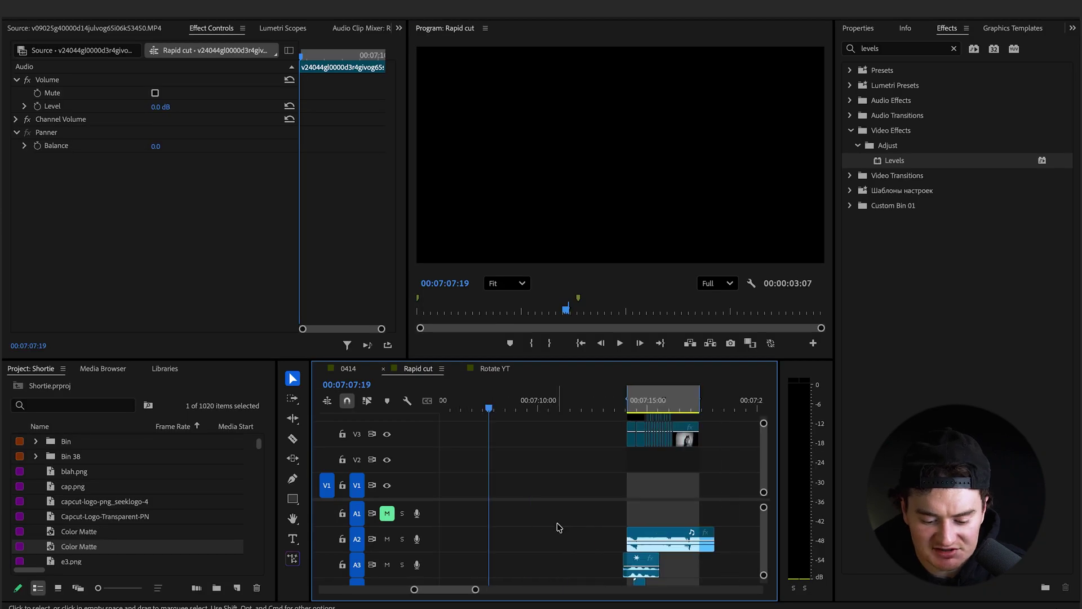
pyautogui.scroll(-2, 558, 527)
pyautogui.press('space')
pyautogui.scroll(-2, 558, 527)
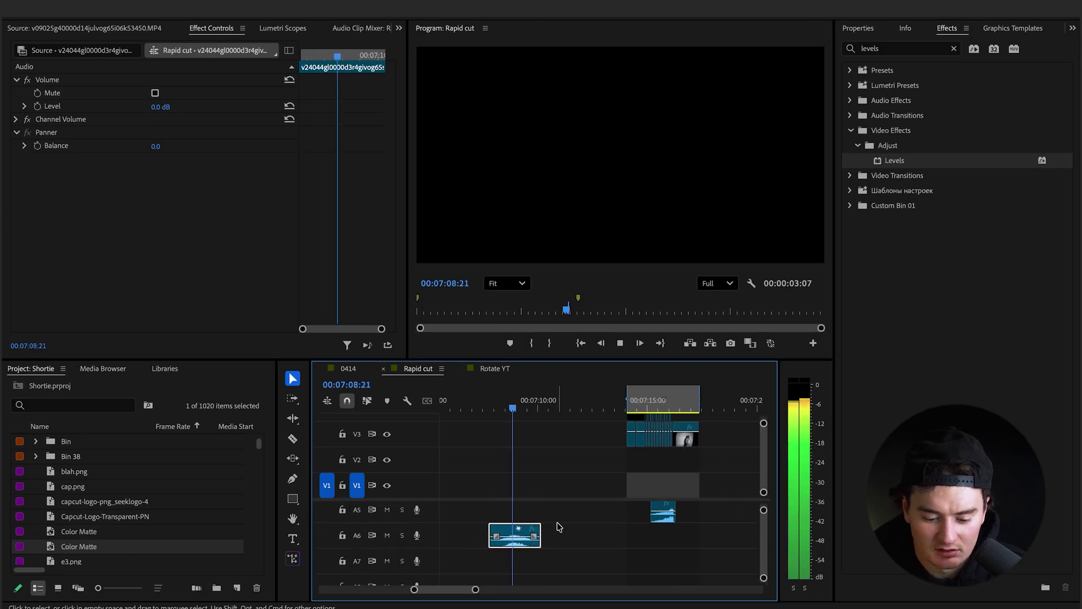
pyautogui.click(493, 404)
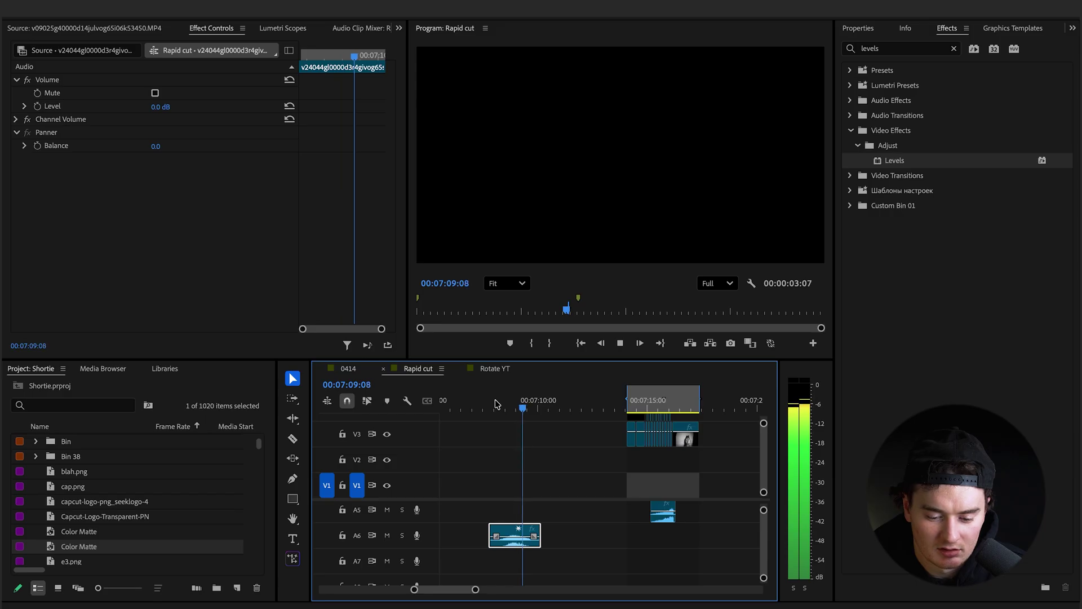
pyautogui.press('space')
pyautogui.click(496, 474)
# - Move the A6 sound effect under the montage, starting at about 00:07:14:02 beneath the A5 effect
pyautogui.scroll(-5, 496, 476)
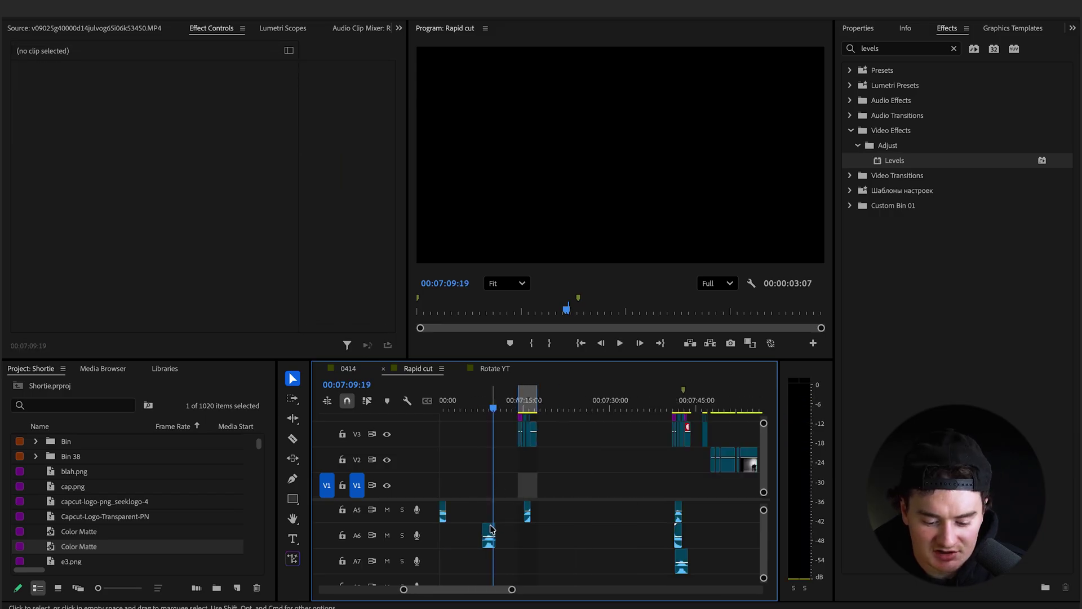
pyautogui.scroll(4, 491, 524)
pyautogui.moveTo(490, 529); pyautogui.dragTo(626, 528)
pyautogui.scroll(4, 633, 514)
pyautogui.hscroll(1, 633, 515)
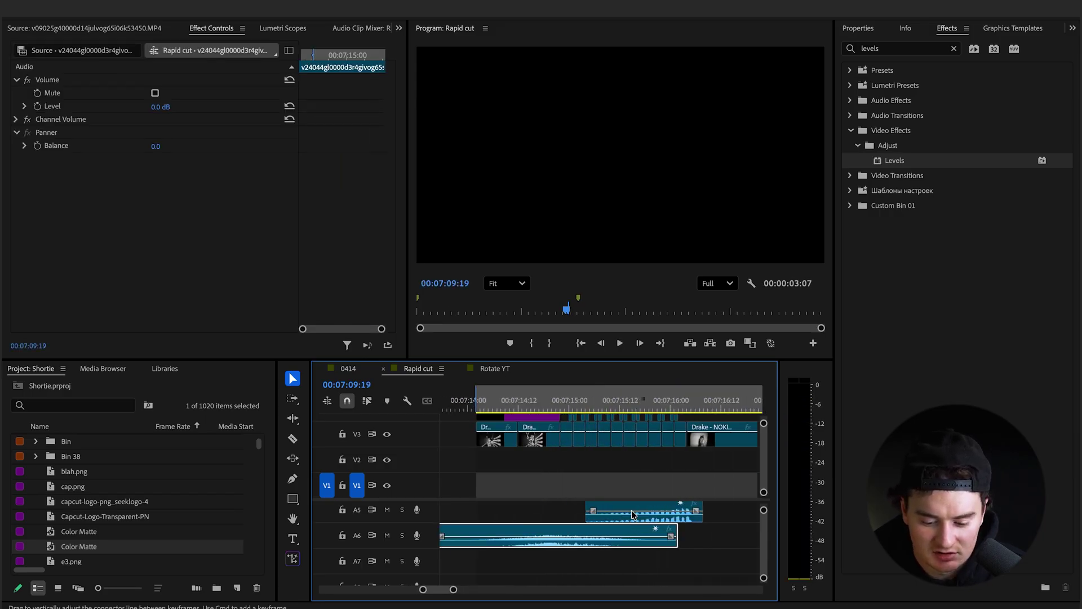
pyautogui.press('`')
pyautogui.moveTo(250, 464); pyautogui.dragTo(279, 469)
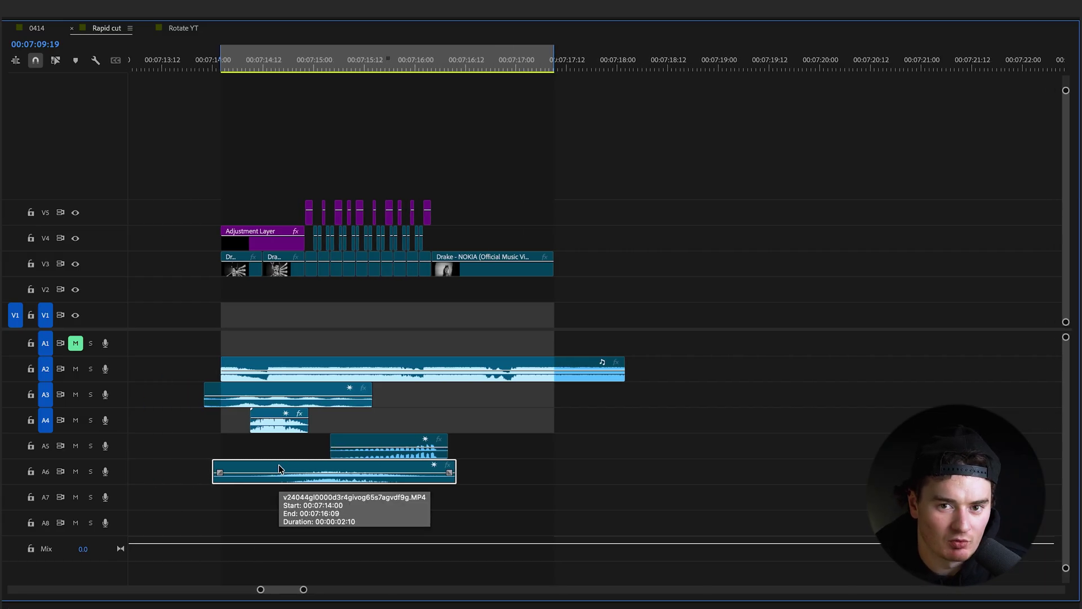
pyautogui.scroll(4, 280, 468)
pyautogui.scroll(-2, 300, 423)
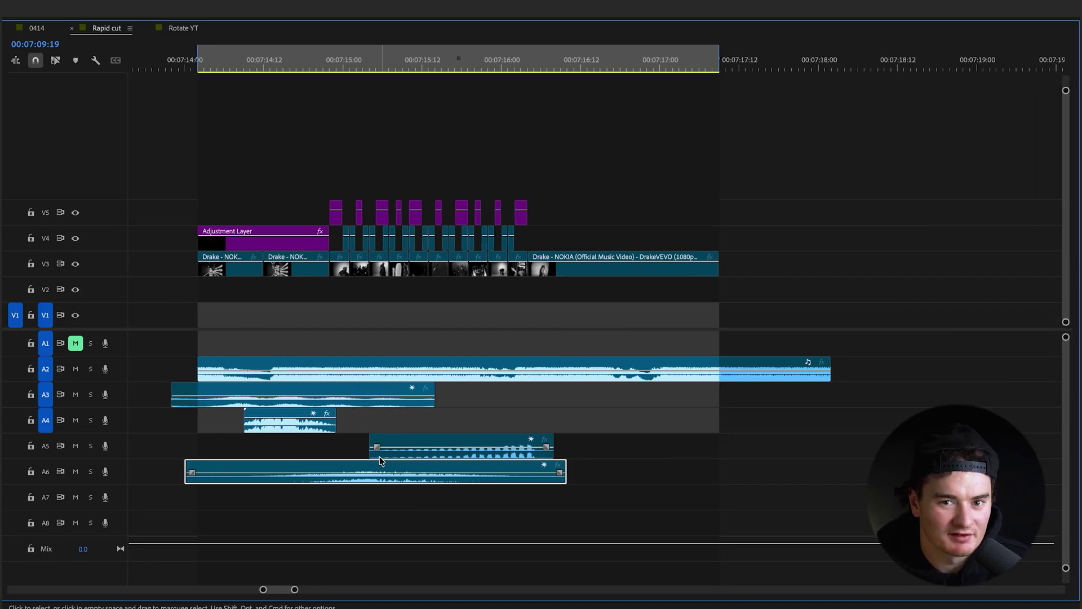
pyautogui.moveTo(365, 467); pyautogui.dragTo(379, 467)
# - Play the montage from 00:07:14:04 to check the A6 sound effect against the rapid cuts
pyautogui.press('`')
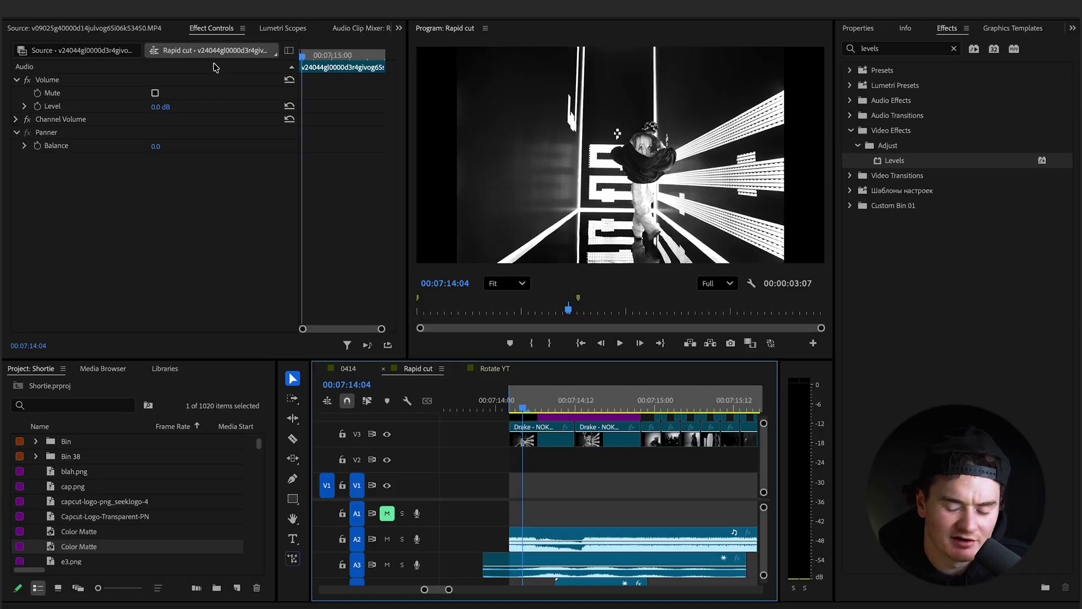
pyautogui.press('`')
pyautogui.press('`')
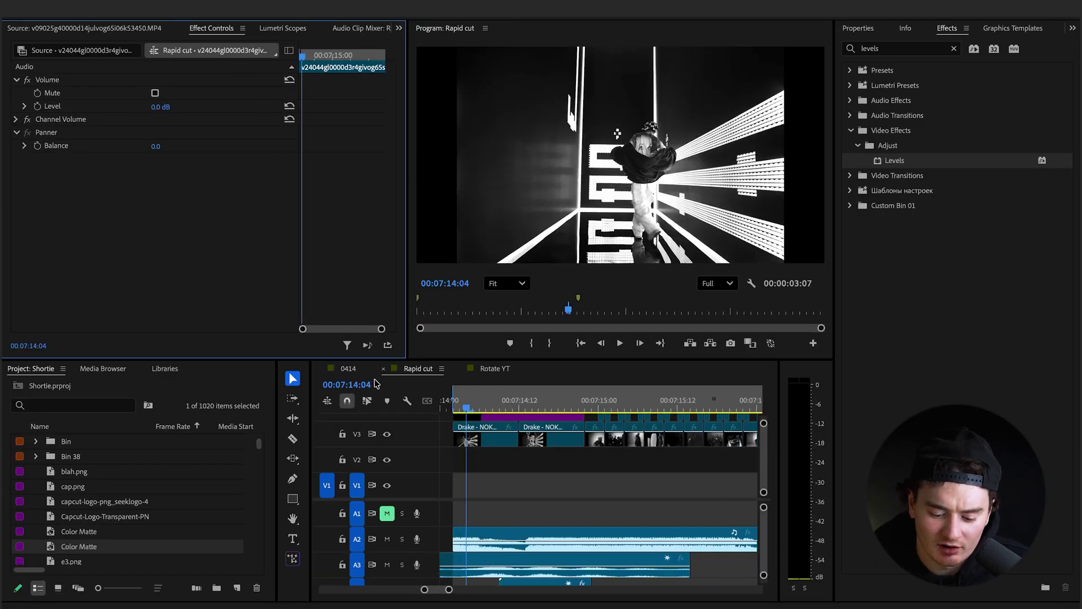
pyautogui.press('`')
pyautogui.press('`')
pyautogui.press('space')
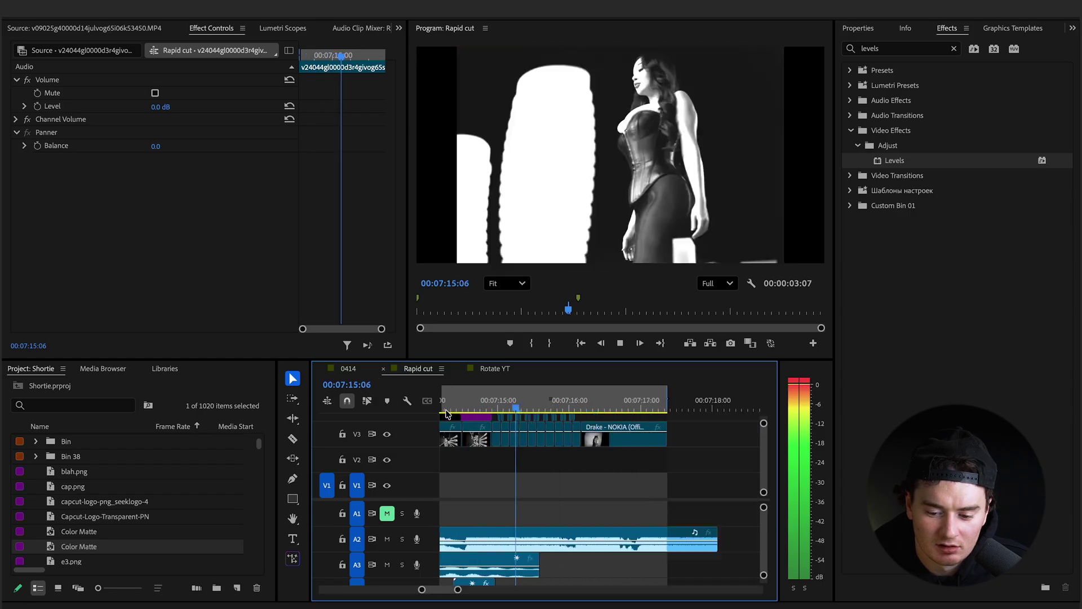
pyautogui.press('space')
# - Shift the A6 sound effect about three frames later so it starts at about 00:07:14:05
pyautogui.press('`')
pyautogui.scroll(4, 227, 426)
pyautogui.hscroll(-3, 248, 440)
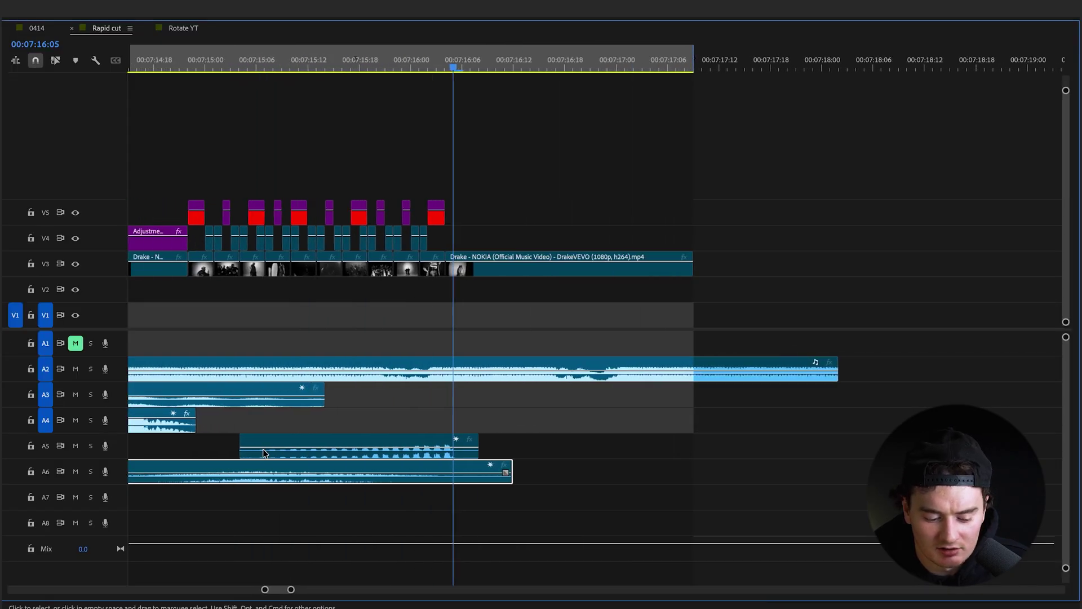
pyautogui.moveTo(247, 469); pyautogui.dragTo(272, 469)
pyautogui.hscroll(-3, 270, 469)
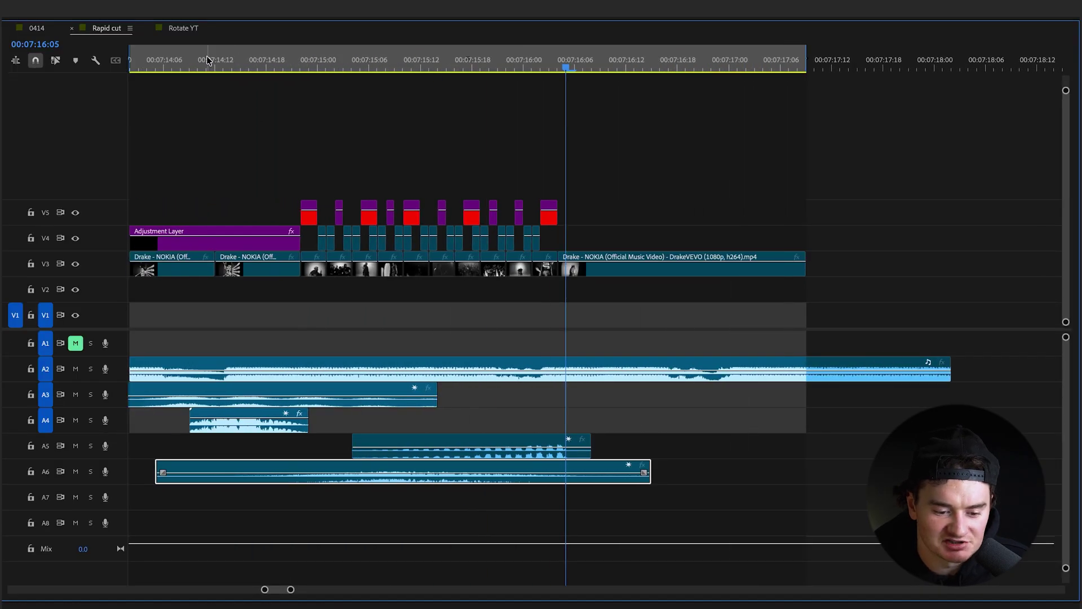
# - Play the section from about 00:07:14:11 to judge the timing of the shifted A6 sound effect
pyautogui.click(207, 60)
pyautogui.press('`')
pyautogui.press('space')
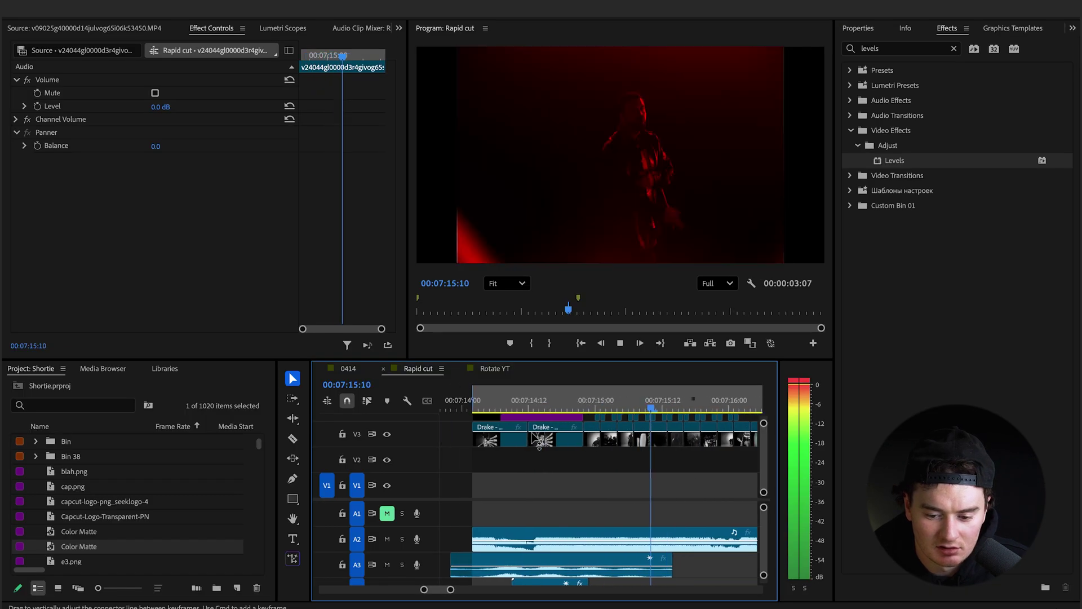
pyautogui.press('`')
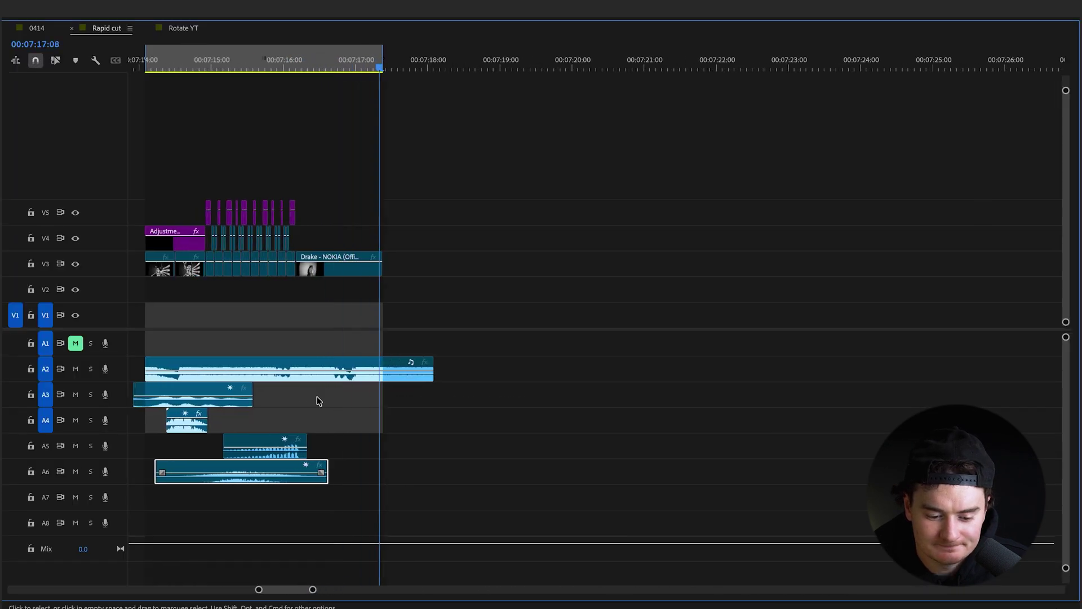
pyautogui.click(188, 56)
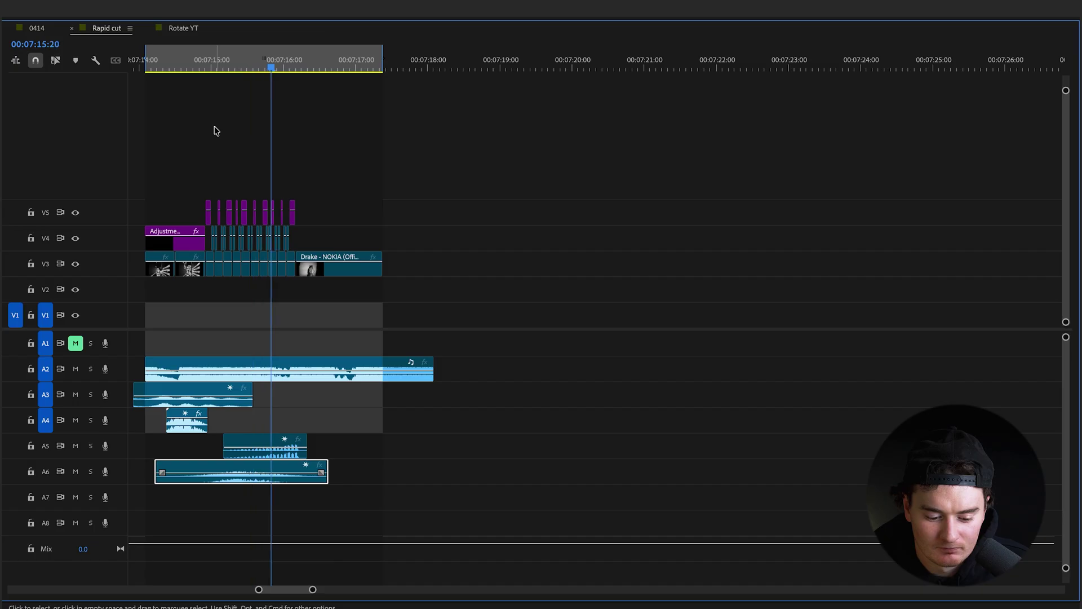
# - Shift the A6 sound effect further to start at about 00:07:14:13 and play the result
pyautogui.moveTo(224, 467); pyautogui.dragTo(203, 468)
pyautogui.click(187, 56)
pyautogui.press('`')
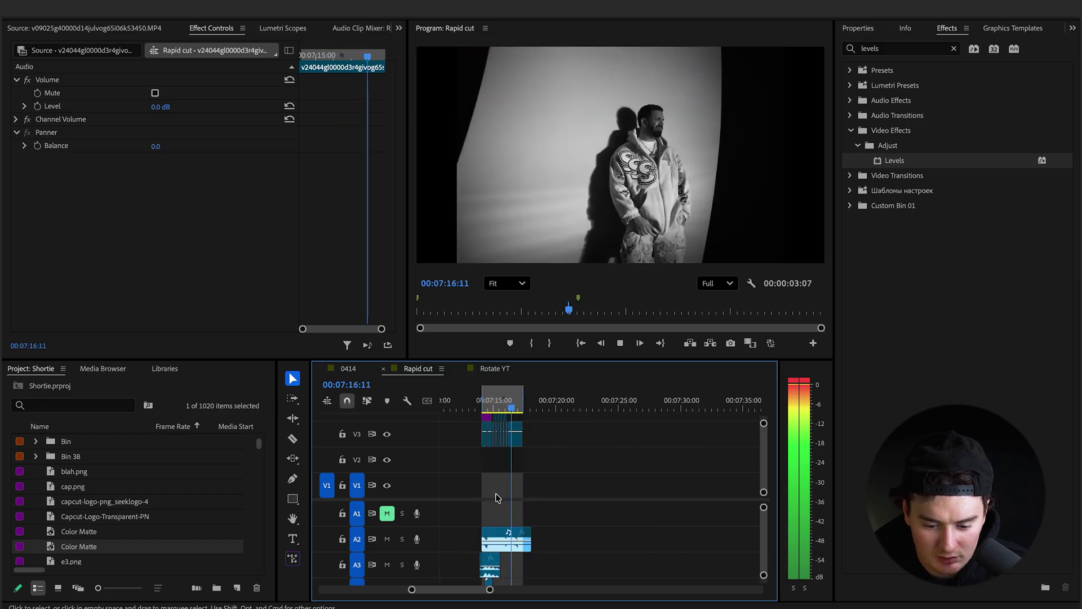
pyautogui.press('`')
# - Examine the A5 sound effect's position beside the A6 layer and play the rapid cuts from about 00:07:14:23
pyautogui.scroll(-3, 489, 409)
pyautogui.hscroll(-5, 489, 409)
pyautogui.scroll(-3, 489, 409)
pyautogui.hscroll(3, 831, 319)
pyautogui.scroll(10, 427, 327)
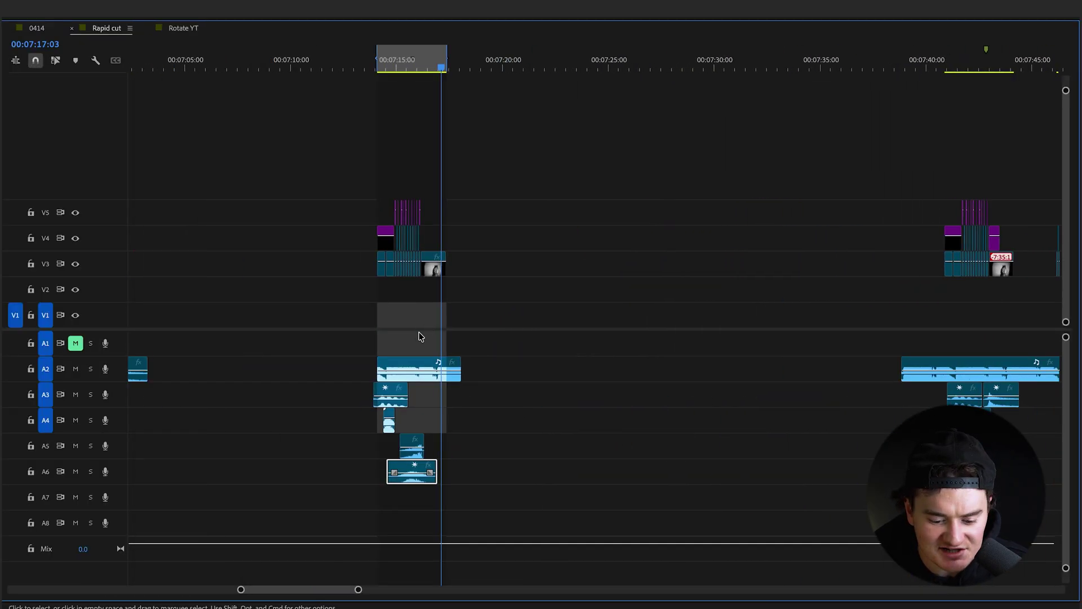
pyautogui.click(409, 449)
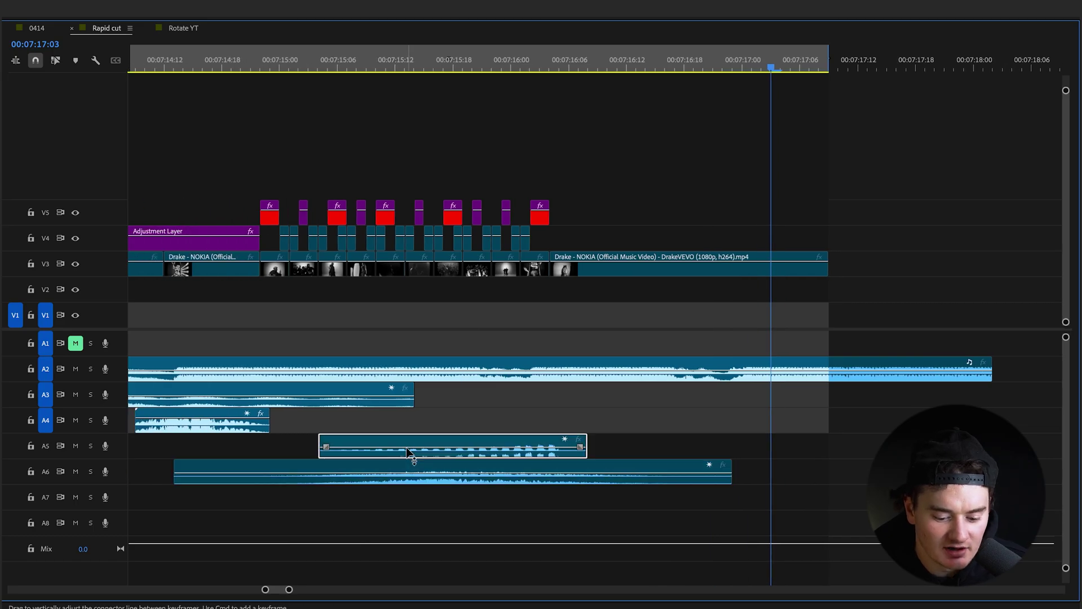
pyautogui.click(269, 65)
pyautogui.press('space')
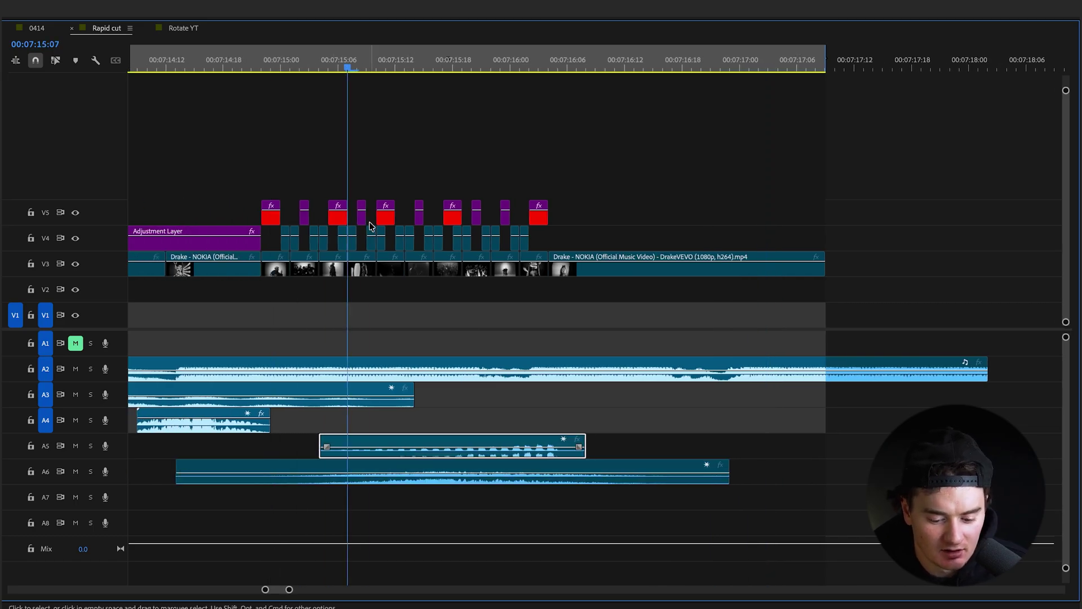
pyautogui.scroll(-5, 369, 225)
pyautogui.press('space')
# - Scrub the opening to 00:07:14:21, then play from 00:07:14:05 to review the layered effects leading into the rapid cuts
pyautogui.click(342, 67)
pyautogui.press('`')
pyautogui.press('`')
pyautogui.scroll(5, 555, 481)
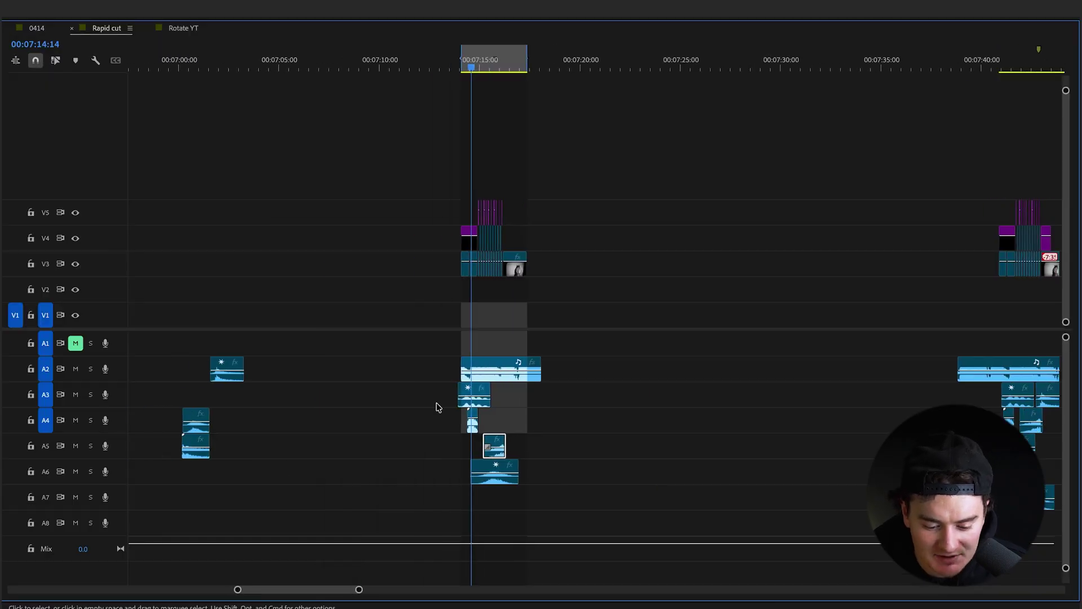
pyautogui.scroll(2, 445, 407)
pyautogui.press('`')
pyautogui.scroll(3, 457, 438)
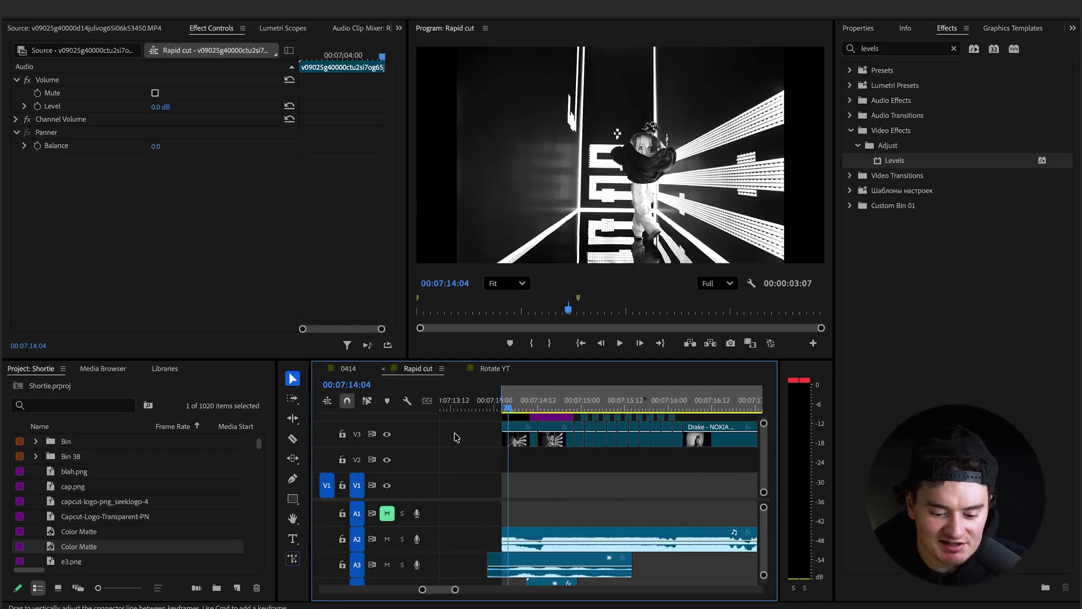
pyautogui.scroll(2, 517, 427)
pyautogui.moveTo(523, 407); pyautogui.dragTo(611, 410)
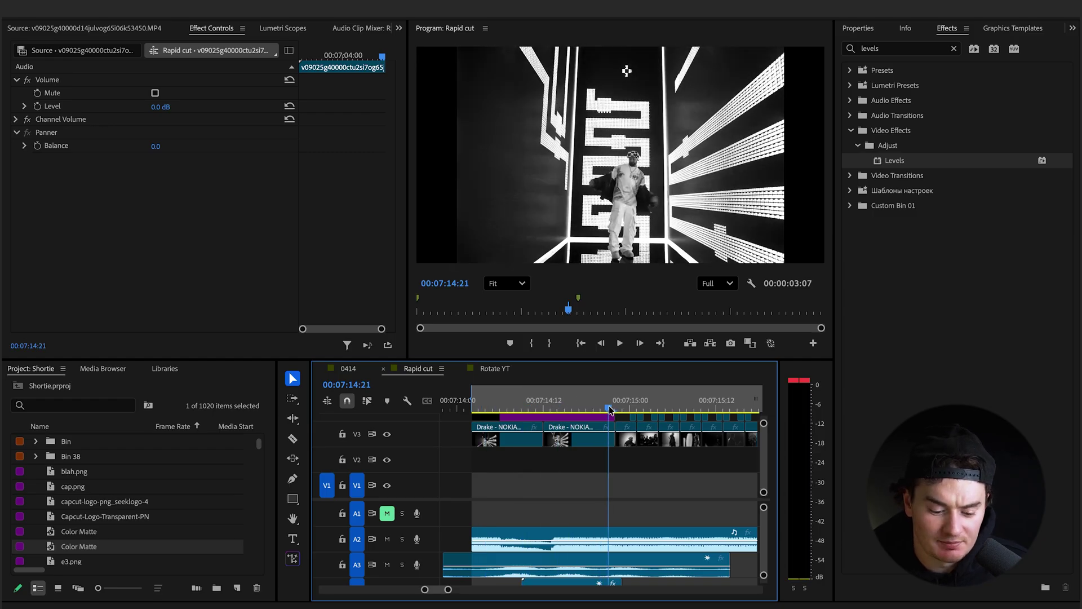
pyautogui.scroll(-3, 601, 417)
pyautogui.click(555, 396)
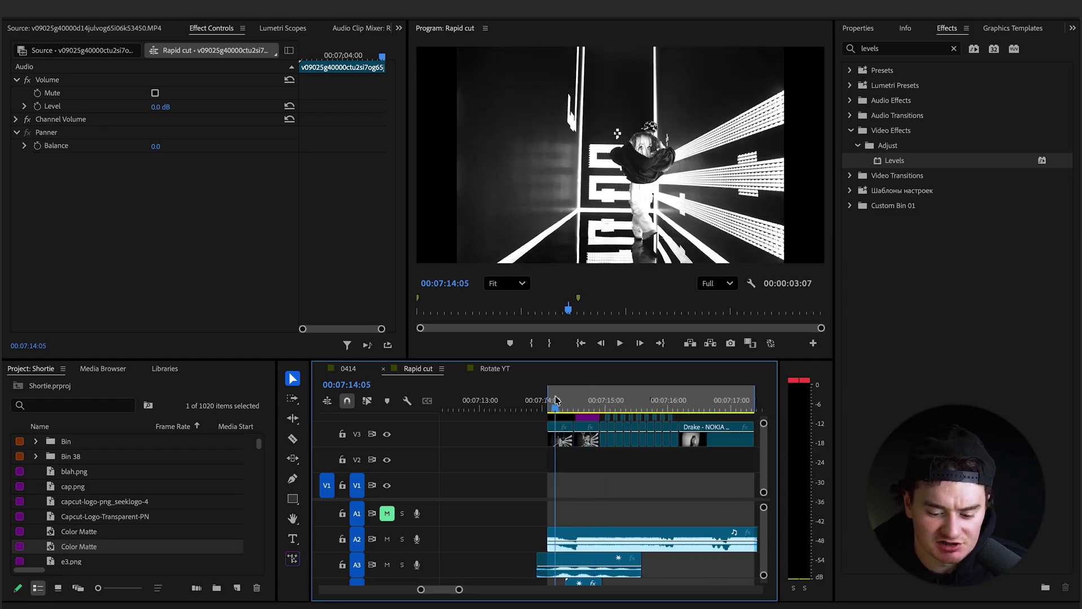
pyautogui.press('space')
pyautogui.press('space')
pyautogui.press('`')
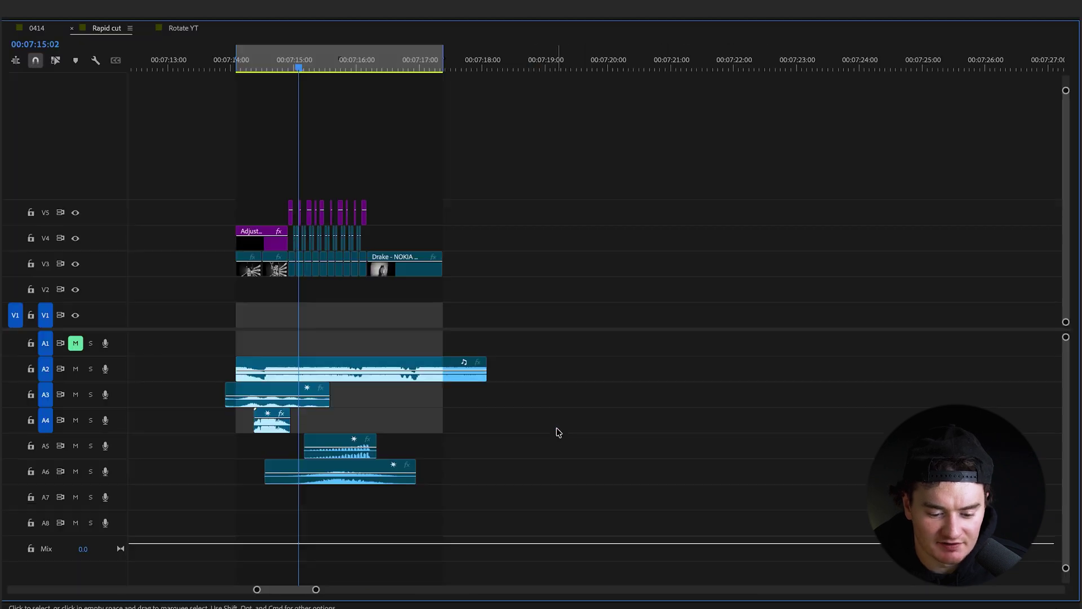
# - Audition the unused A4 sound effect ahead of the montage from 00:07:05:16
pyautogui.press('`')
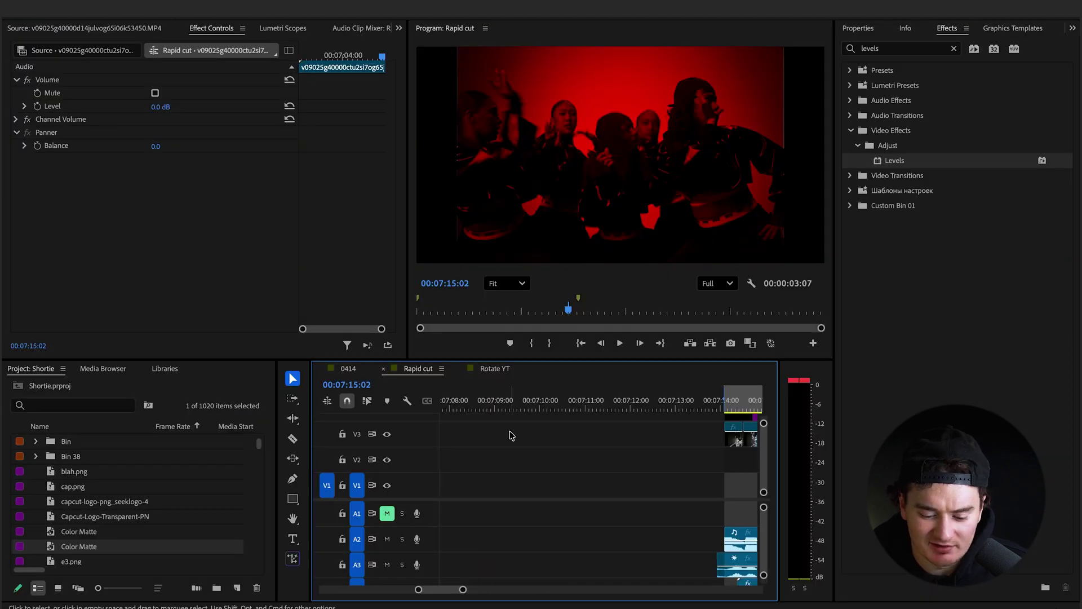
pyautogui.press('-')
pyautogui.click(509, 404)
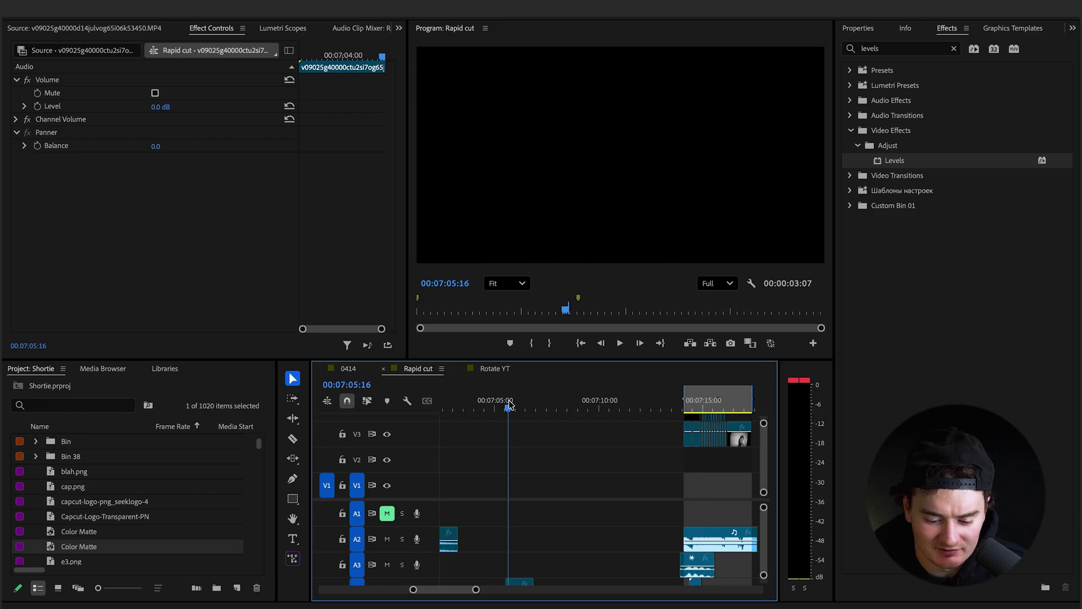
pyautogui.press('space')
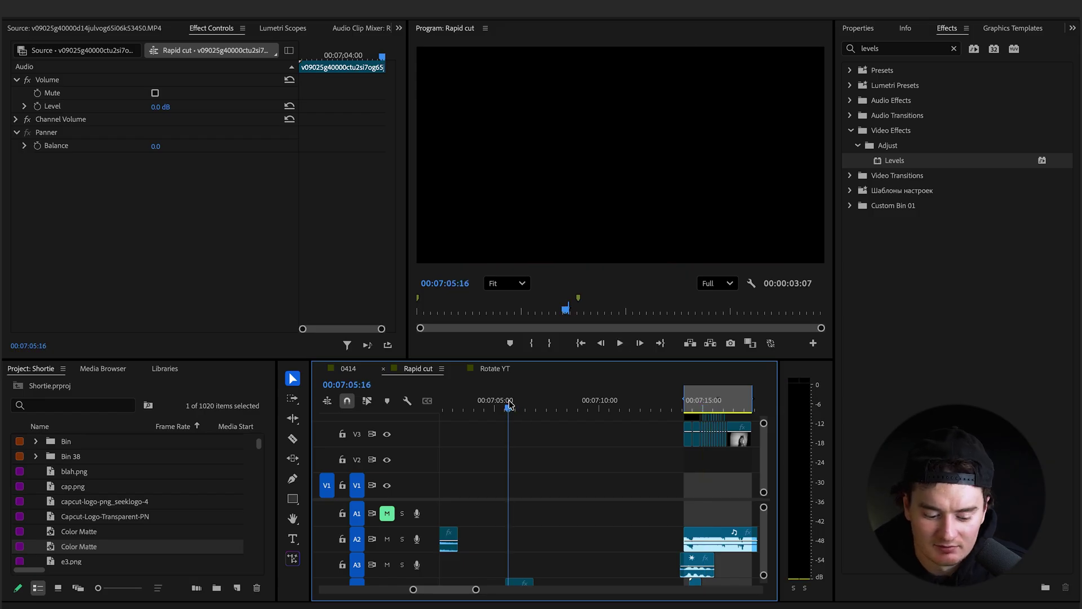
pyautogui.click(509, 404)
pyautogui.press('space')
pyautogui.press('space')
# - Move the unused A4 sound effect onto A7 around the first rapid cut at 00:07:14:22, starting at about 00:07:14:10
pyautogui.press('`')
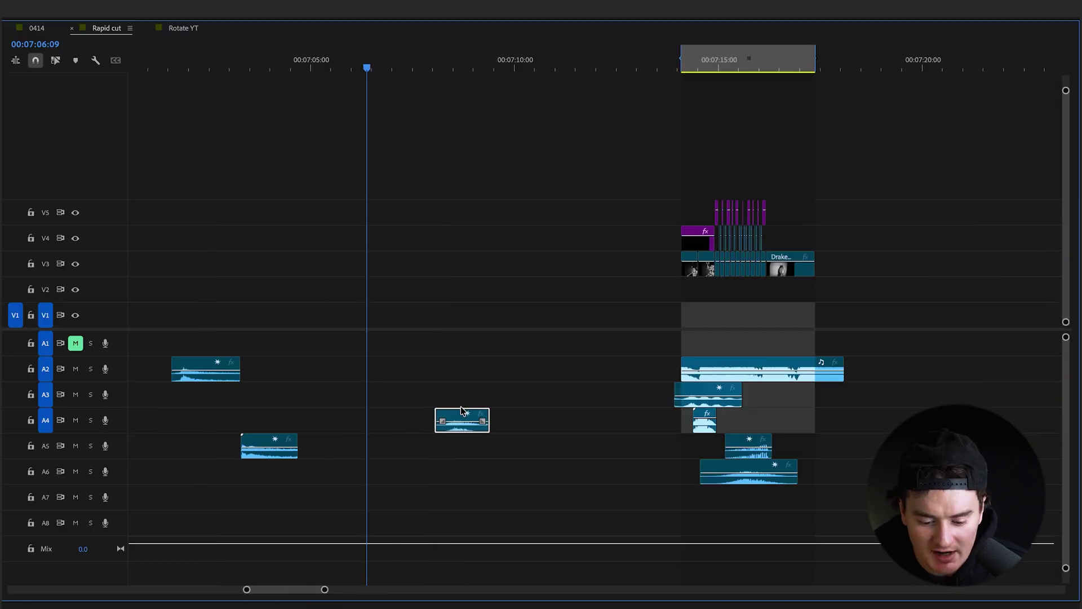
pyautogui.scroll(-3, 462, 412)
pyautogui.moveTo(462, 417); pyautogui.dragTo(557, 499)
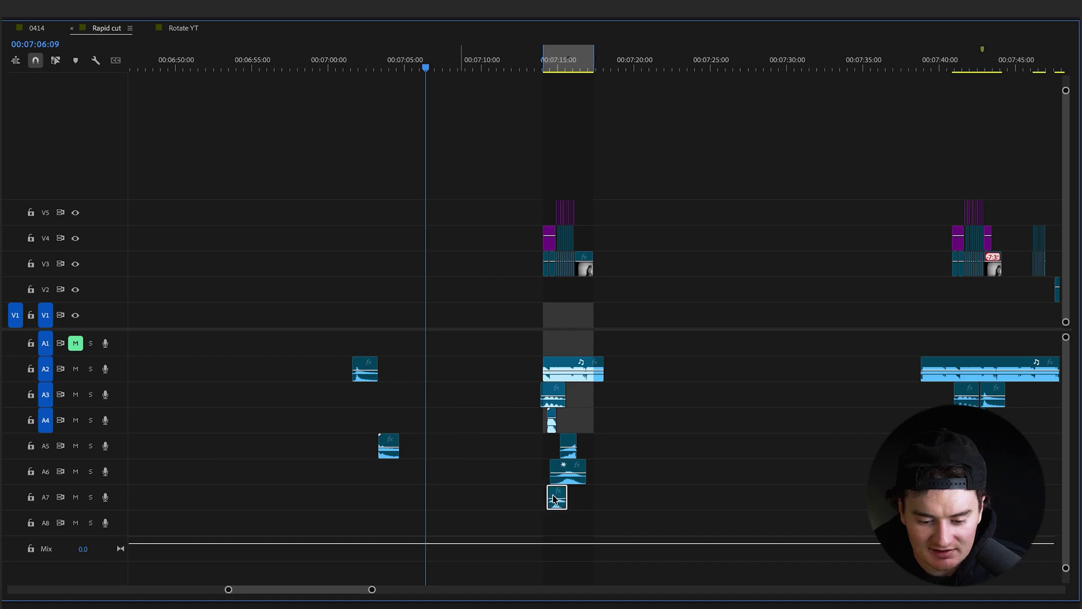
pyautogui.scroll(7, 556, 499)
pyautogui.moveTo(573, 63); pyautogui.dragTo(581, 64)
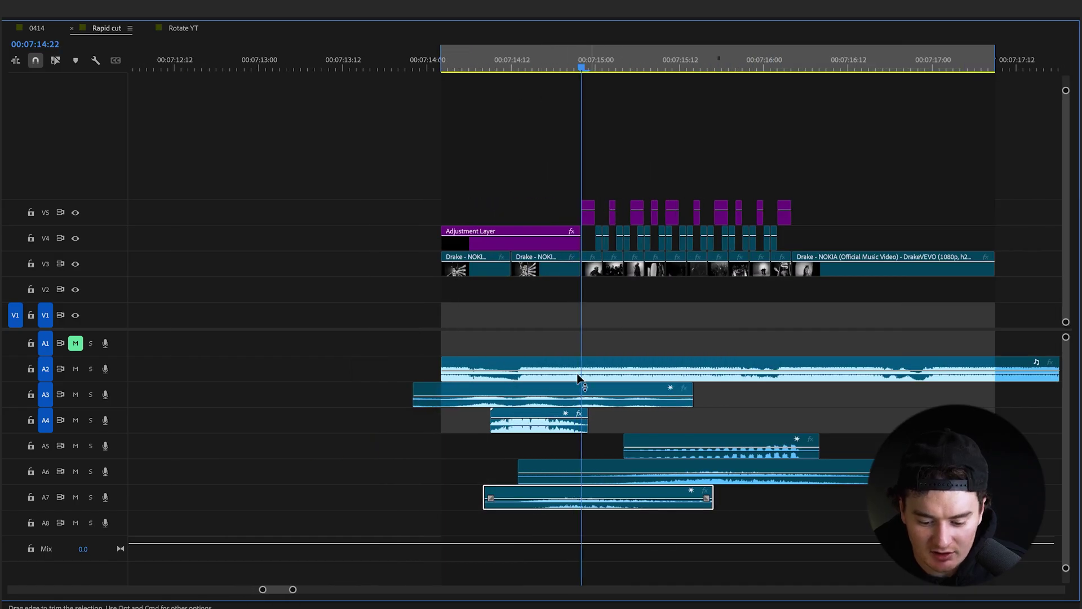
pyautogui.moveTo(543, 501); pyautogui.dragTo(557, 501)
# - Play the montage from its start to check the A7 sound effect with the other layers
pyautogui.click(444, 65)
pyautogui.press('space')
pyautogui.click(444, 64)
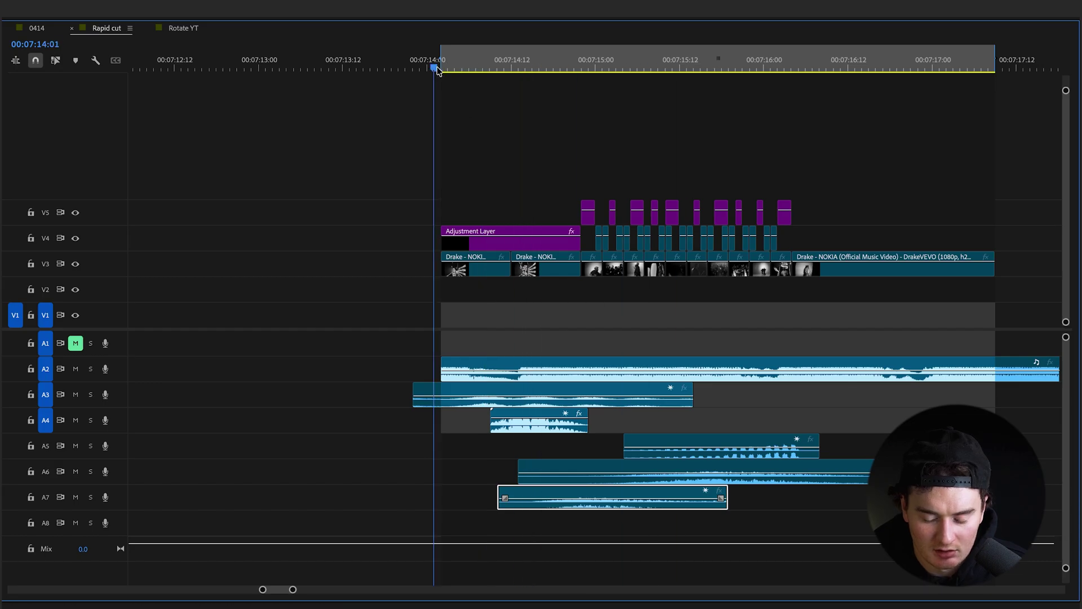
pyautogui.press('`')
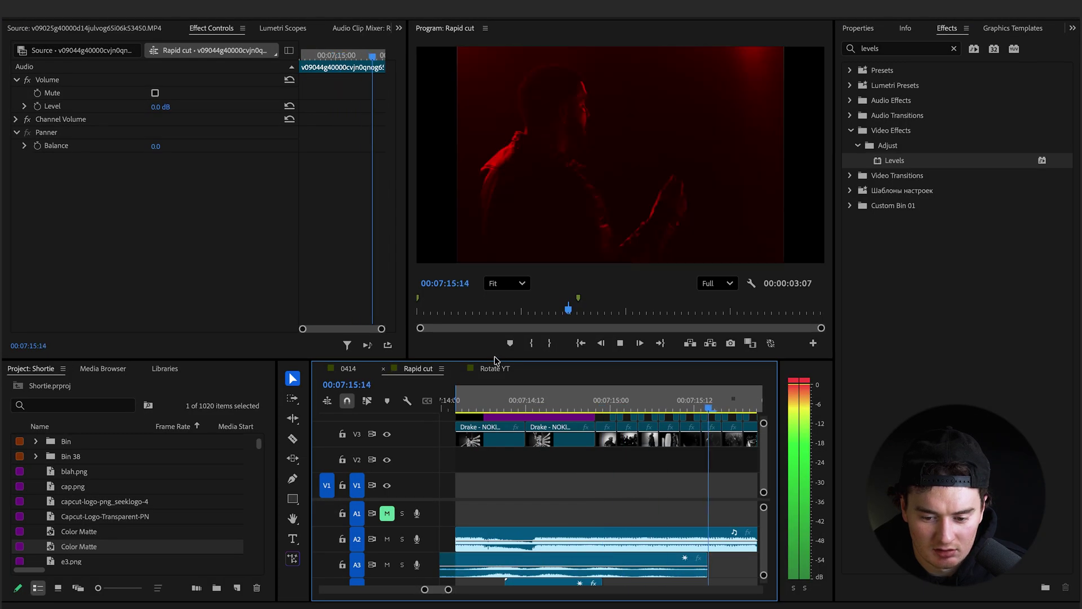
pyautogui.scroll(-3, 524, 419)
pyautogui.press('space')
# - Place the playhead at 00:07:14:23 and move the unused A5 sound effect onto A8, starting at about 00:07:14:18
pyautogui.press('`')
pyautogui.scroll(-3, 524, 419)
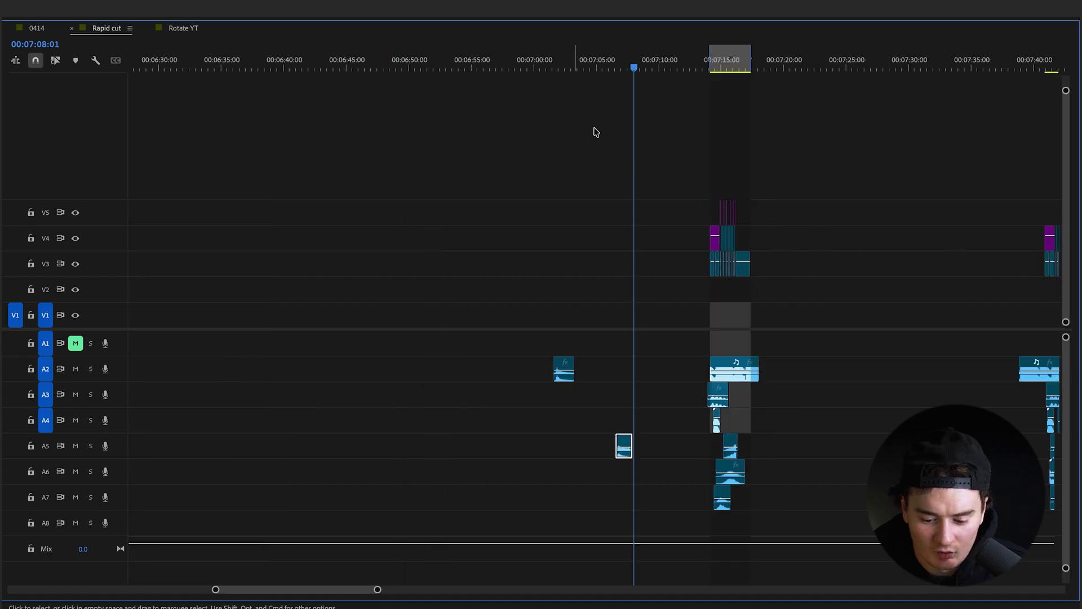
pyautogui.scroll(3, 634, 179)
pyautogui.hscroll(3, 733, 124)
pyautogui.moveTo(756, 62); pyautogui.dragTo(769, 62)
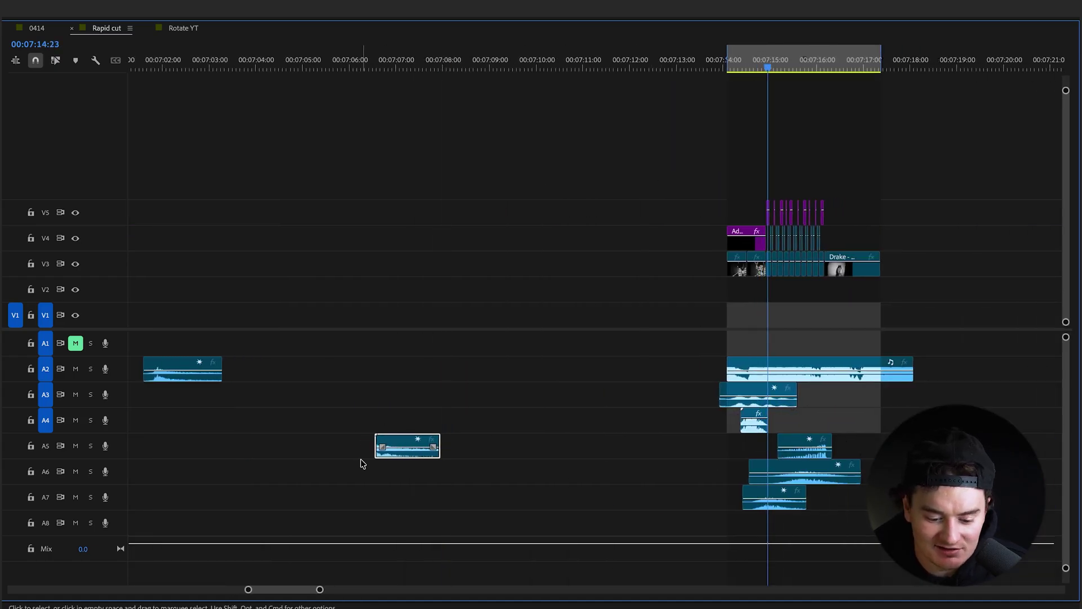
pyautogui.scroll(3, 361, 460)
pyautogui.hscroll(3, 395, 441)
pyautogui.moveTo(318, 441); pyautogui.dragTo(934, 520)
pyautogui.hscroll(5, 850, 513)
pyautogui.scroll(4, 640, 483)
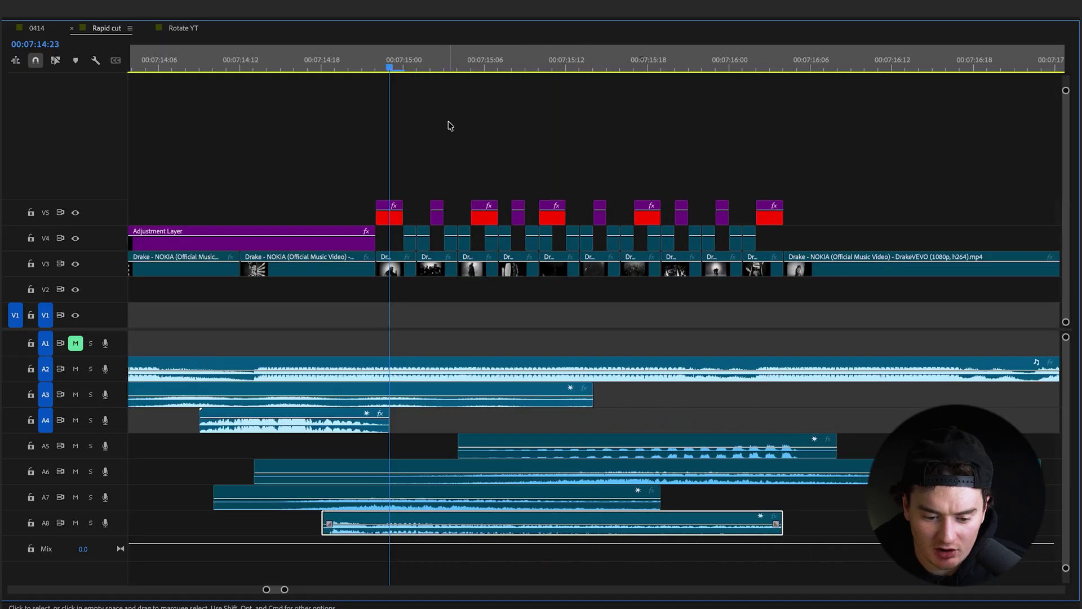
# - Move the A8 sound effect slightly later toward the first rapid cut at 00:07:14:22 and play the montage to check it
pyautogui.moveTo(399, 61); pyautogui.dragTo(375, 61)
pyautogui.moveTo(360, 522); pyautogui.dragTo(393, 520)
pyautogui.press('=')
pyautogui.click(244, 60)
pyautogui.press('`')
pyautogui.press('space')
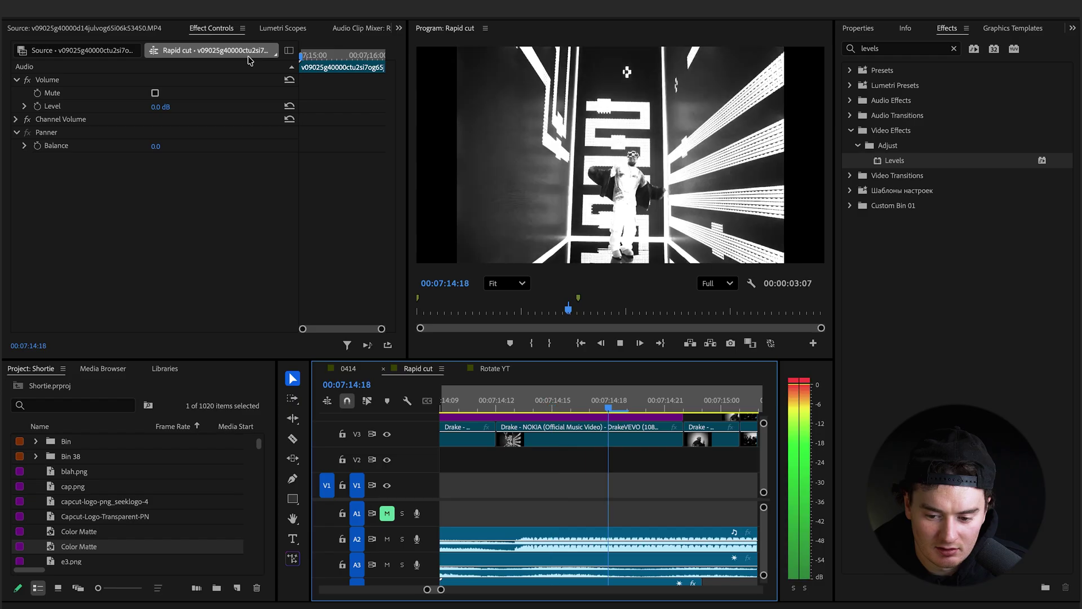
# - Replay the last rapid cuts into the closing Drake shot to judge the montage's ending
pyautogui.scroll(-4, 511, 486)
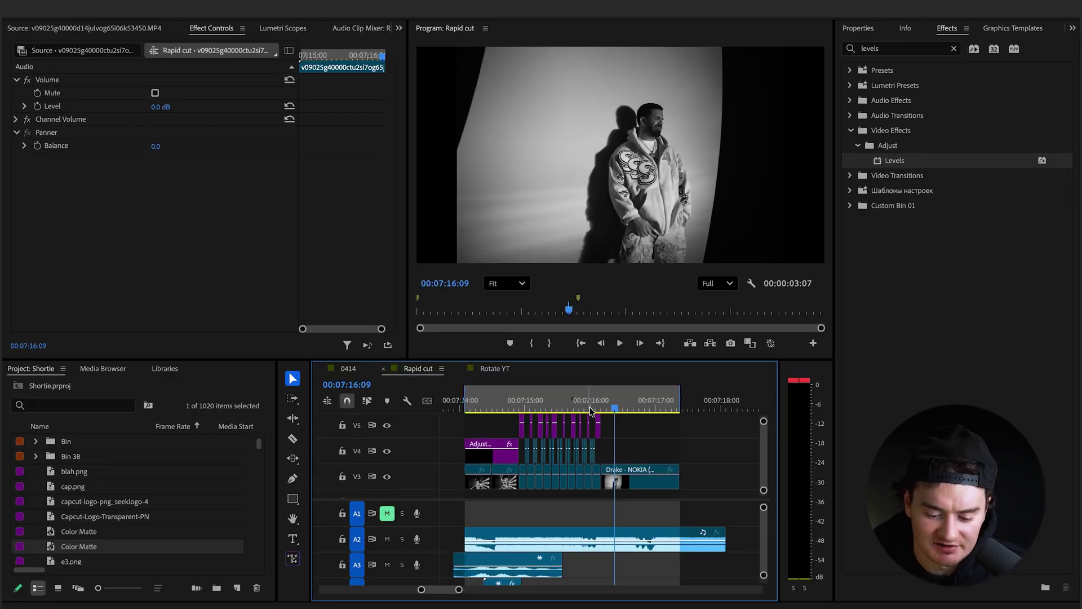
pyautogui.moveTo(613, 408); pyautogui.dragTo(571, 407)
pyautogui.press('space')
pyautogui.press('space')
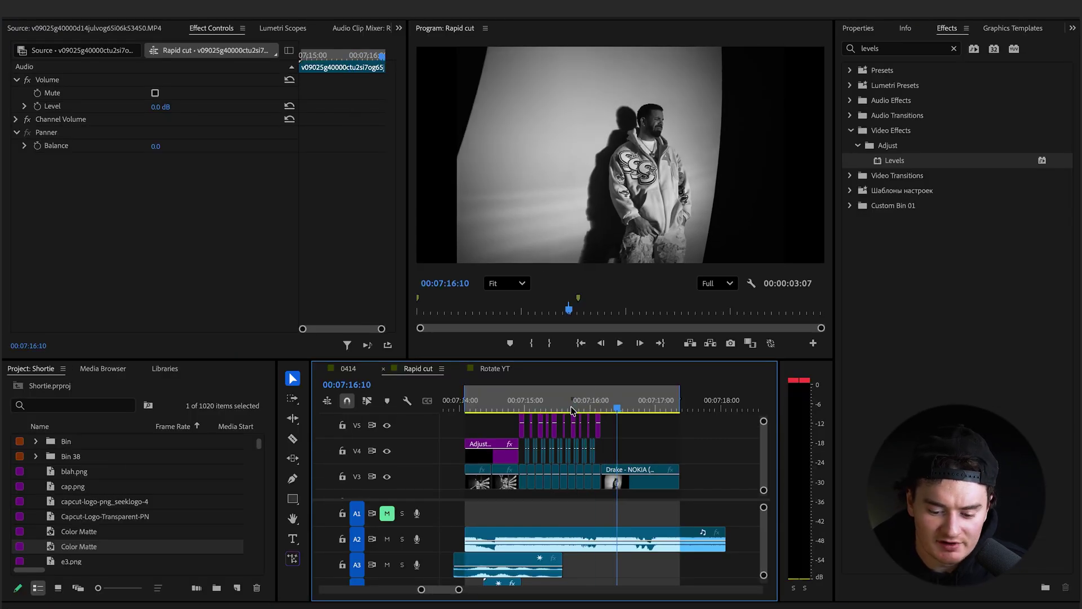
# - Duplicate the opening V4 adjustment layer onto V4 above the closing Drake clip, starting at 00:07:16:04
pyautogui.click(621, 471)
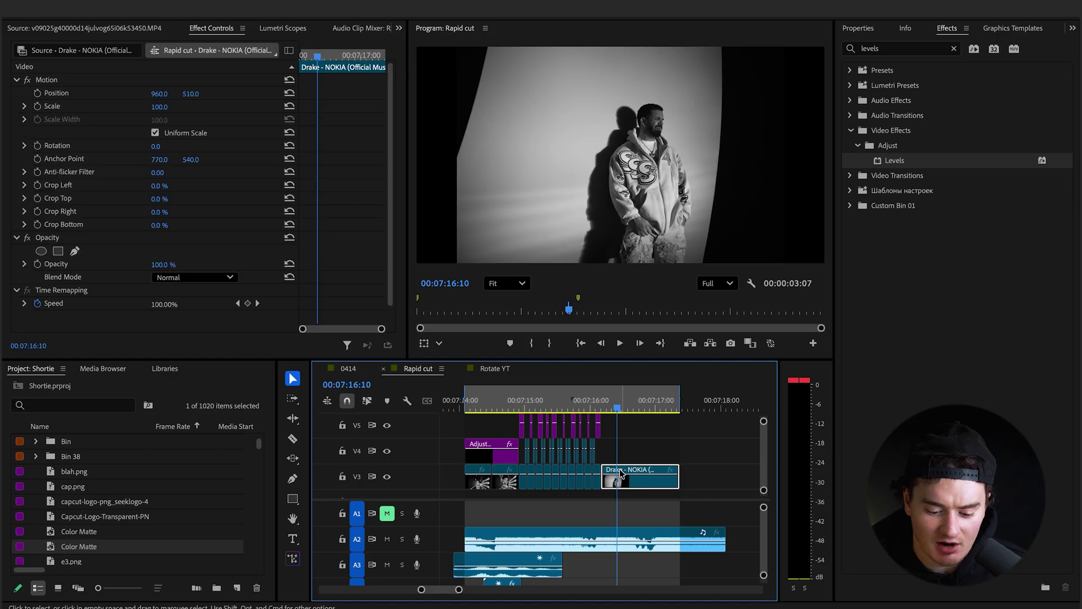
pyautogui.click(489, 449)
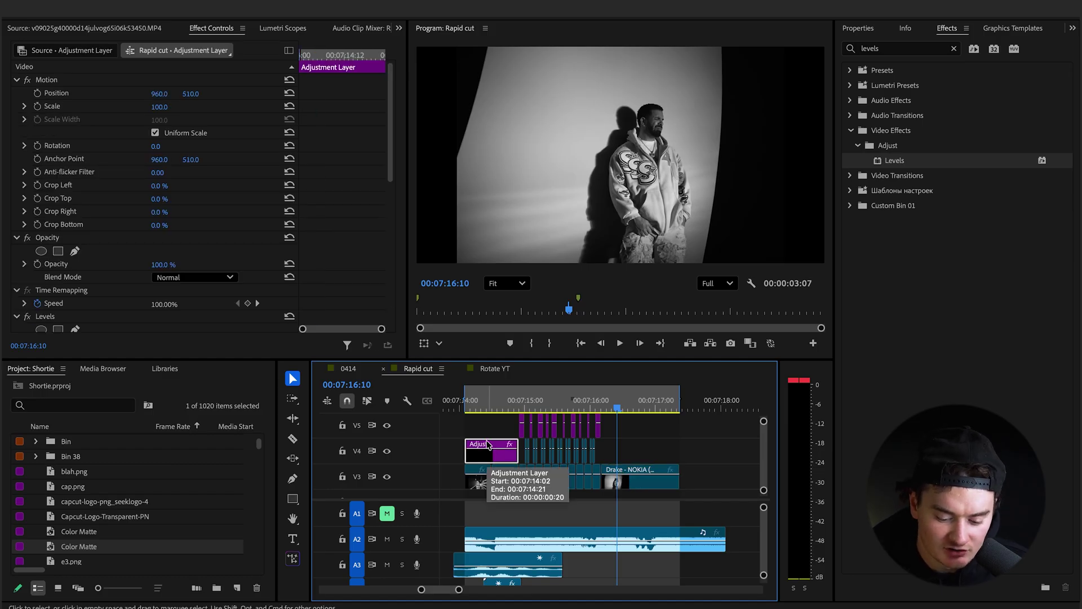
pyautogui.keyDown('alt'); pyautogui.moveTo(487, 445); pyautogui.dragTo(623, 445); pyautogui.keyUp('alt')
# - Reverse the copied adjustment layer's Levels animation so RGB White Input Level goes from 0 at 00:07:16:04 to 255 at the second keyframe
pyautogui.keyDown('alt'); pyautogui.scroll(3, 609, 436); pyautogui.keyUp('alt')
pyautogui.click(611, 454)
pyautogui.scroll(-6, 338, 225)
pyautogui.click(304, 187)
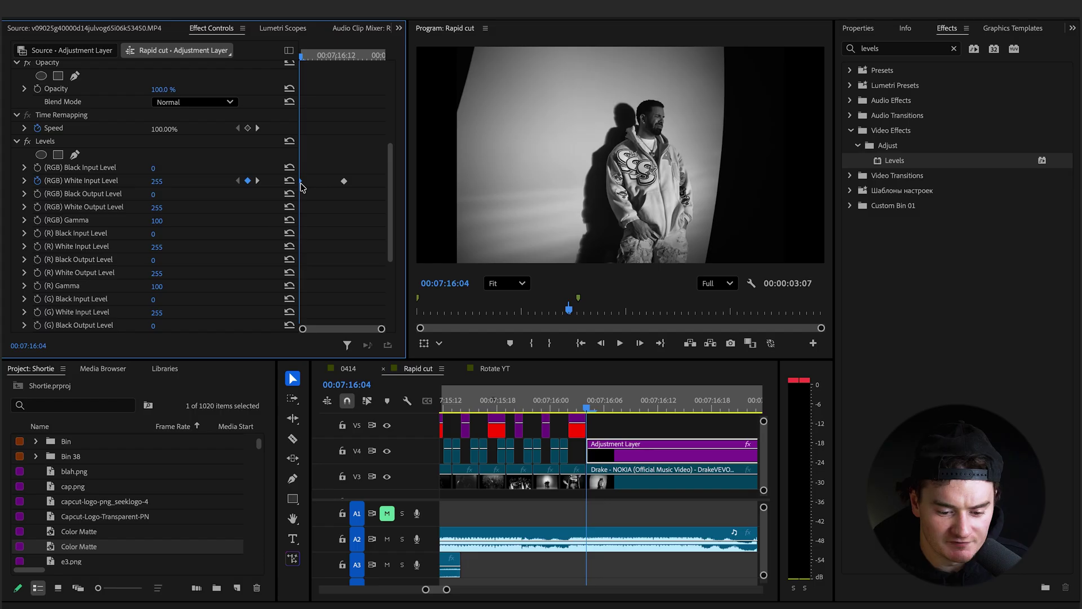
pyautogui.press('Delete')
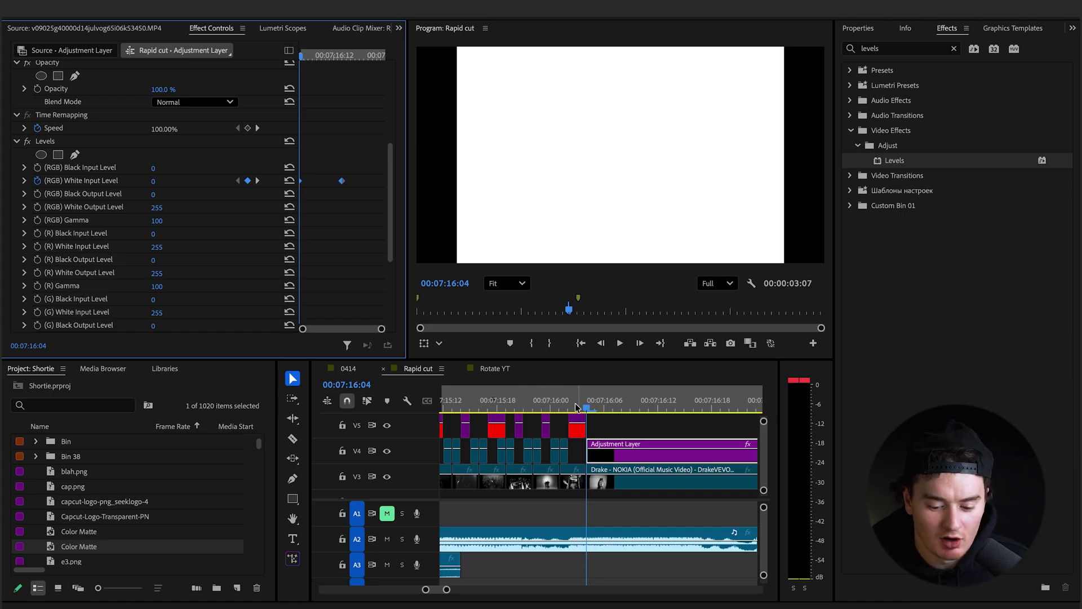
# - Preview the white flash on the closing shot from 00:07:16:04
pyautogui.scroll(-2, 571, 417)
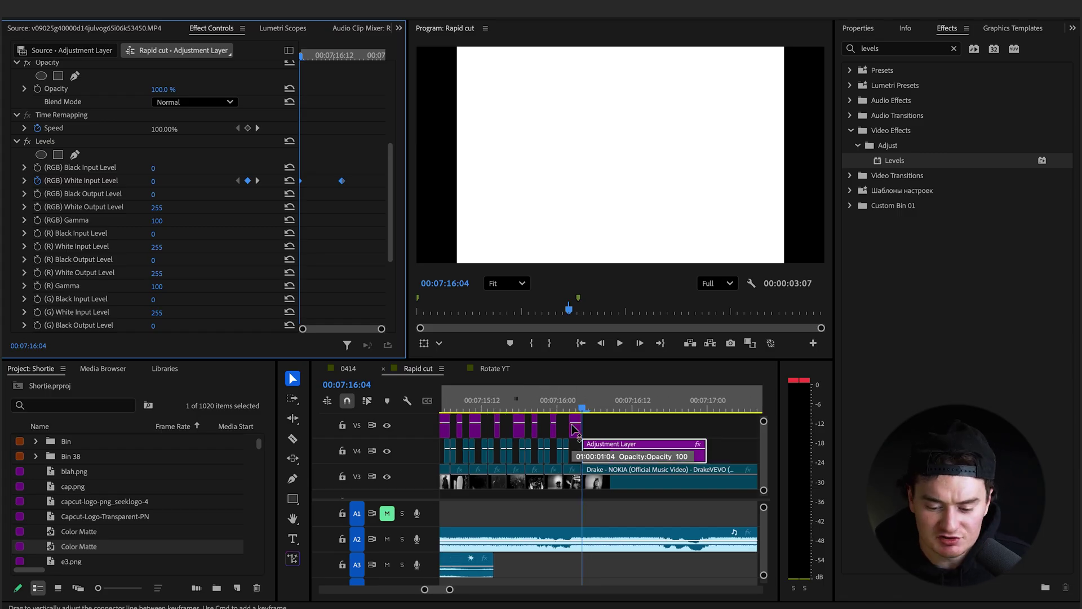
pyautogui.press('space')
pyautogui.press('space')
pyautogui.scroll(-3, 571, 427)
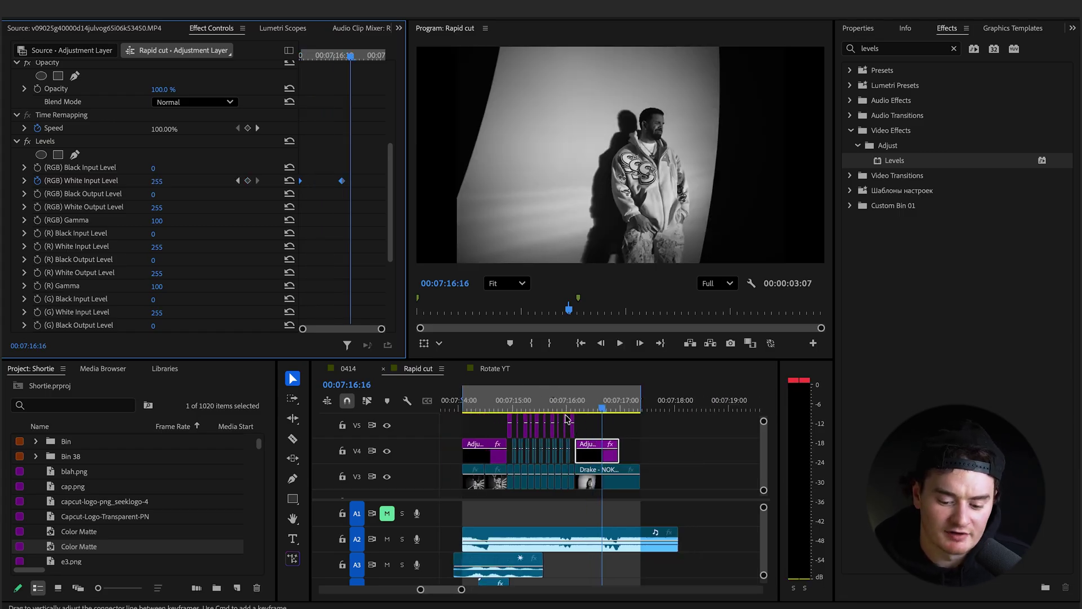
# - Play the montage from its start and replay its last cuts to check the closing flash against the sound
pyautogui.click(474, 404)
pyautogui.moveTo(475, 405); pyautogui.dragTo(467, 404)
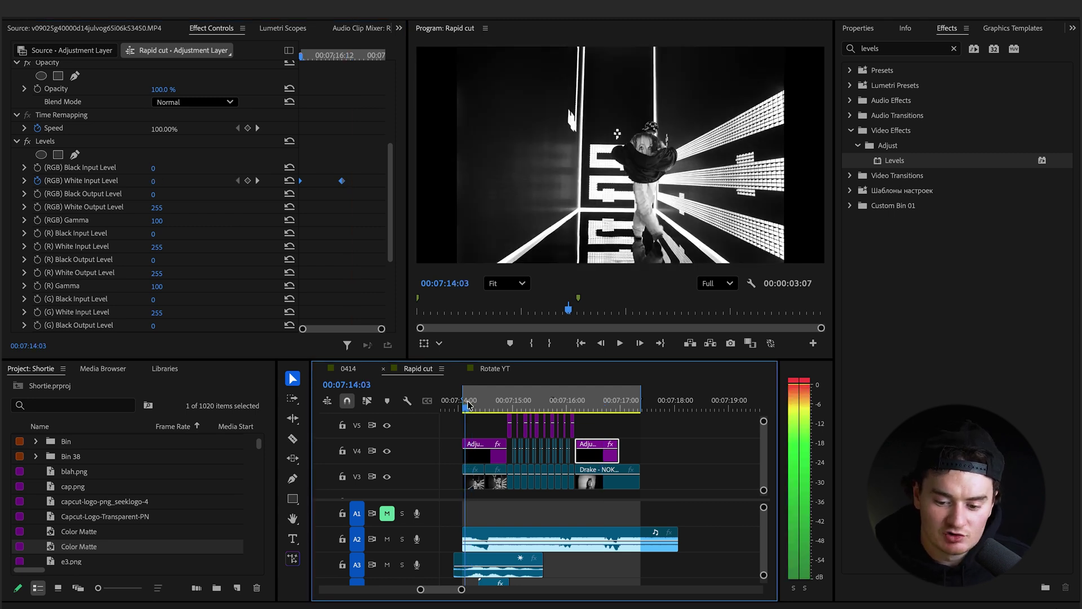
pyautogui.press('space')
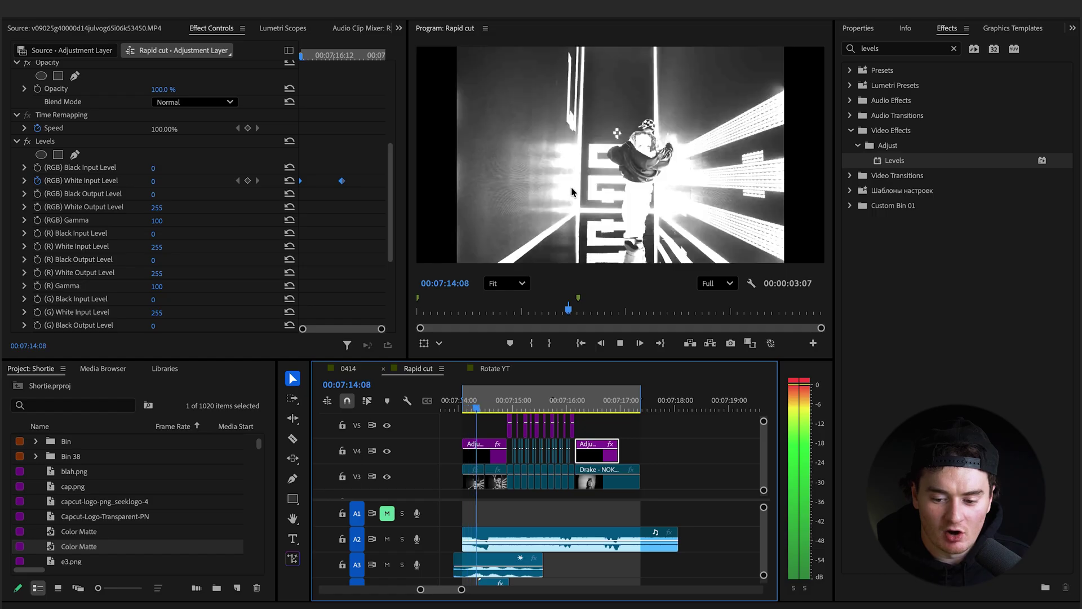
pyautogui.click(570, 394)
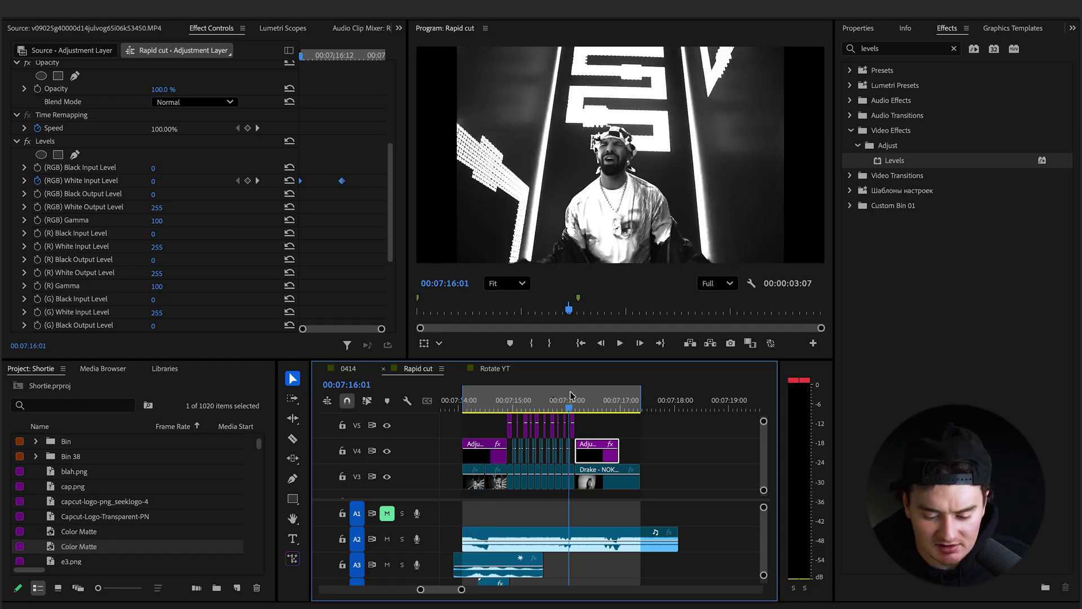
pyautogui.press('space')
pyautogui.press('space')
pyautogui.click(480, 396)
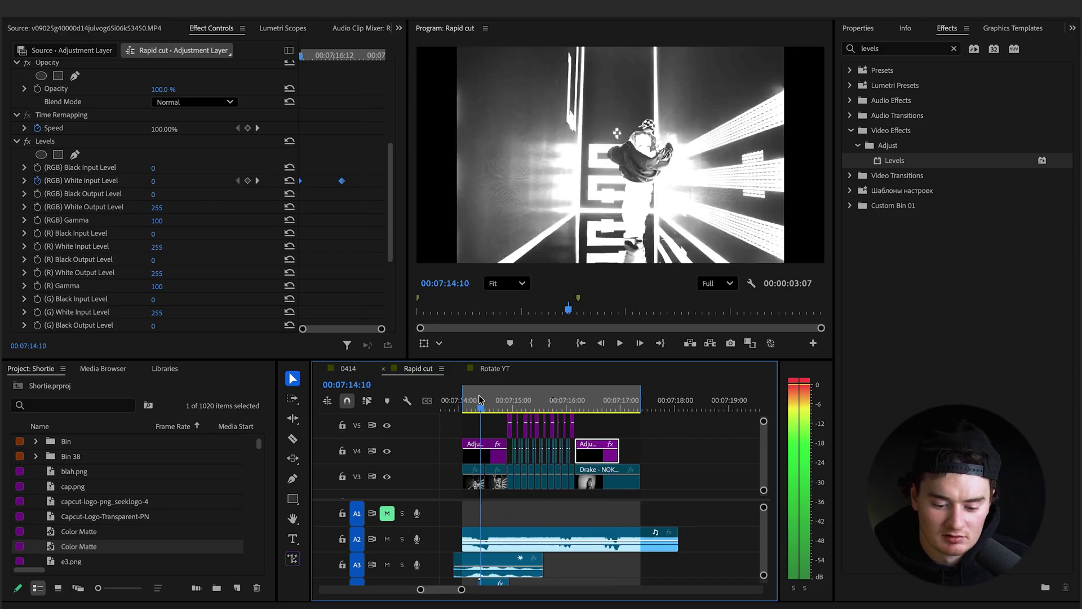
pyautogui.click(575, 401)
pyautogui.press('=')
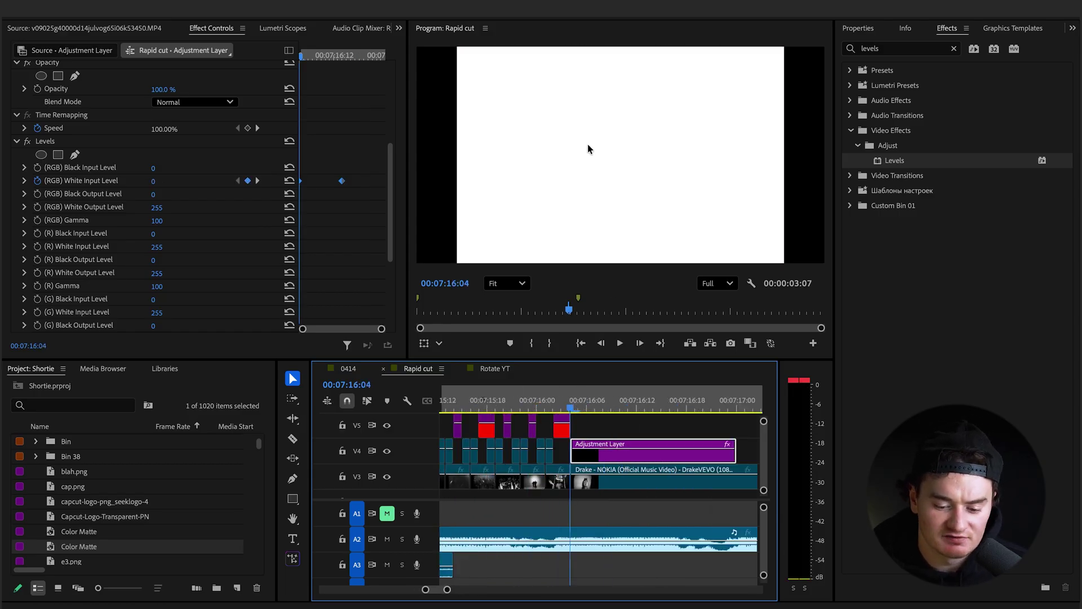
# - Audition the unused A2 sound effect ahead of the montage from 00:07:01:18
pyautogui.press('-')
pyautogui.press('-')
pyautogui.press('-')
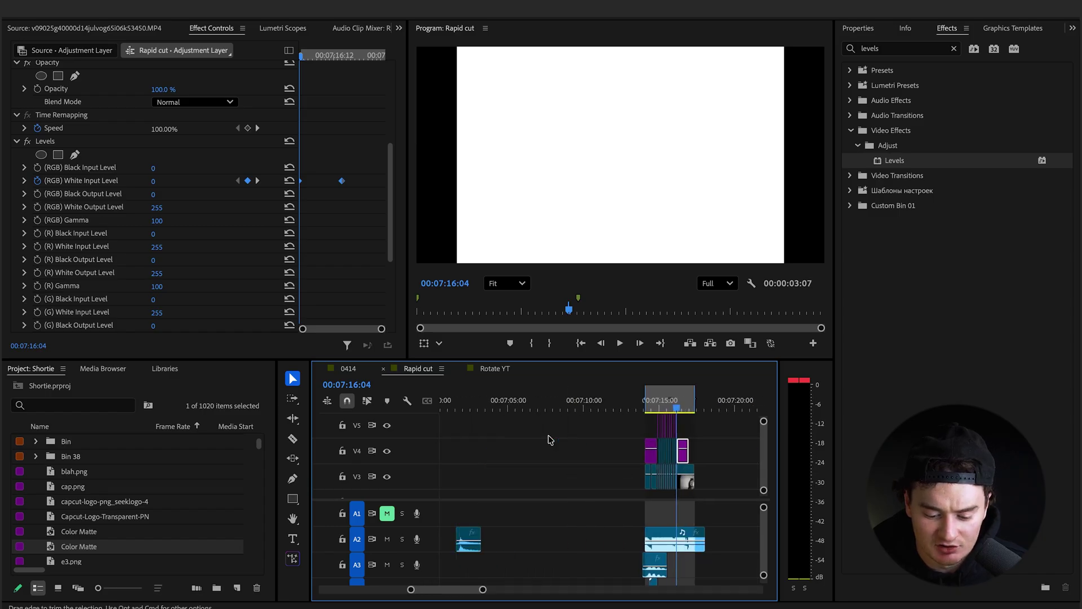
pyautogui.click(460, 401)
pyautogui.press('space')
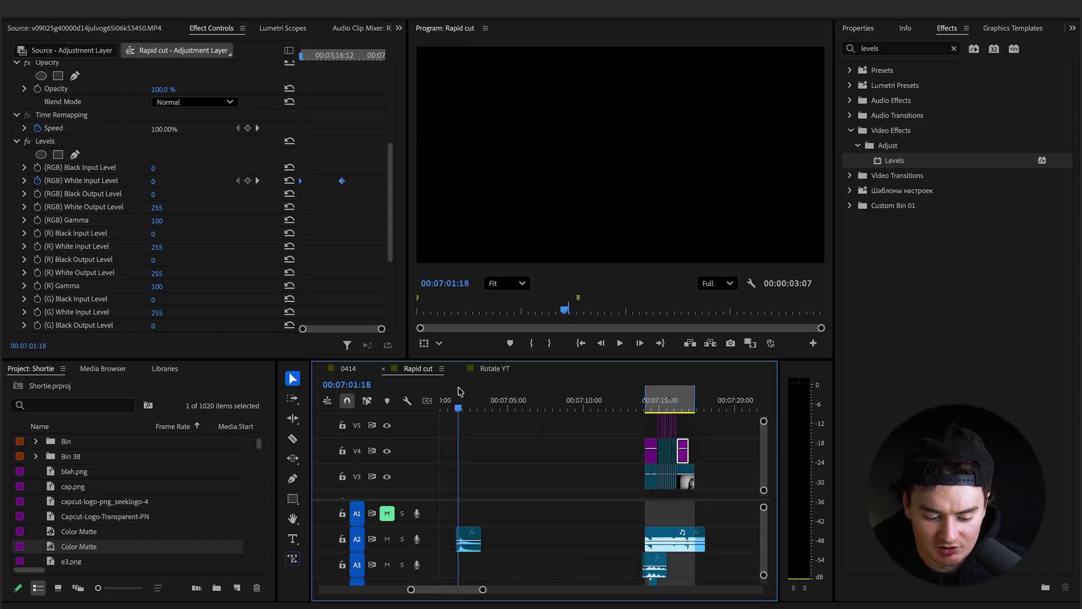
pyautogui.press('`')
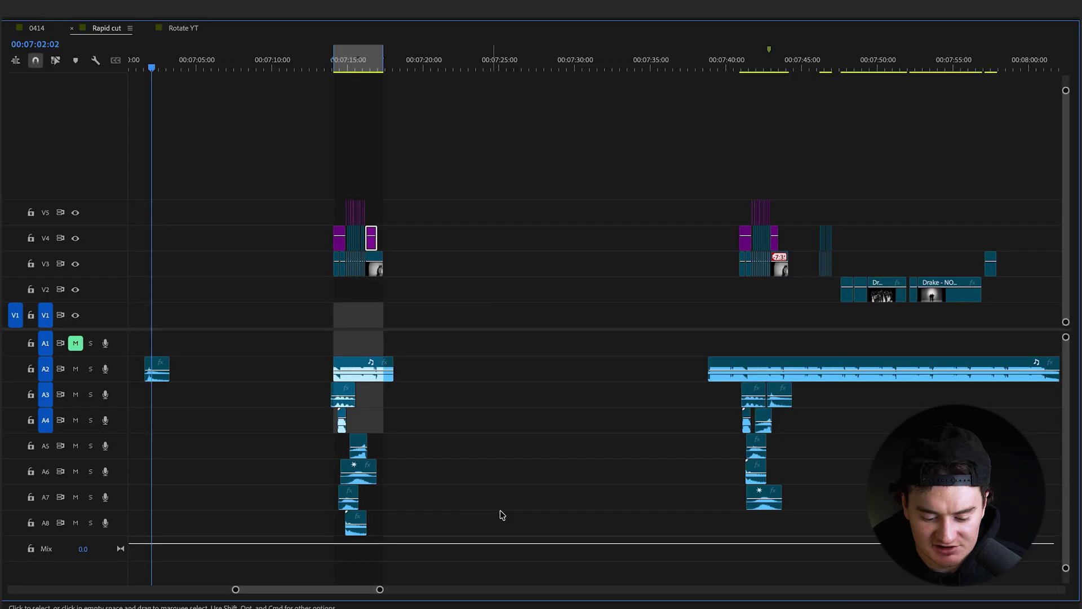
# - Place the playhead at 00:07:16:04 and move the unused A2 sound effect onto A4 around the closing flash, starting at about 00:07:15:22
pyautogui.click(362, 69)
pyautogui.press('`')
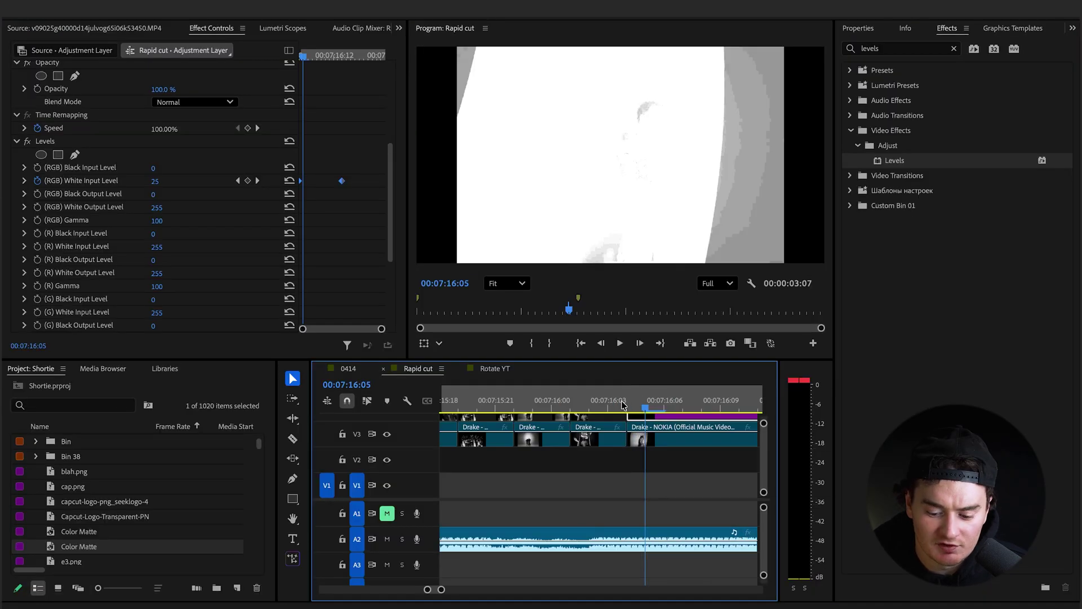
pyautogui.moveTo(621, 403); pyautogui.dragTo(630, 403)
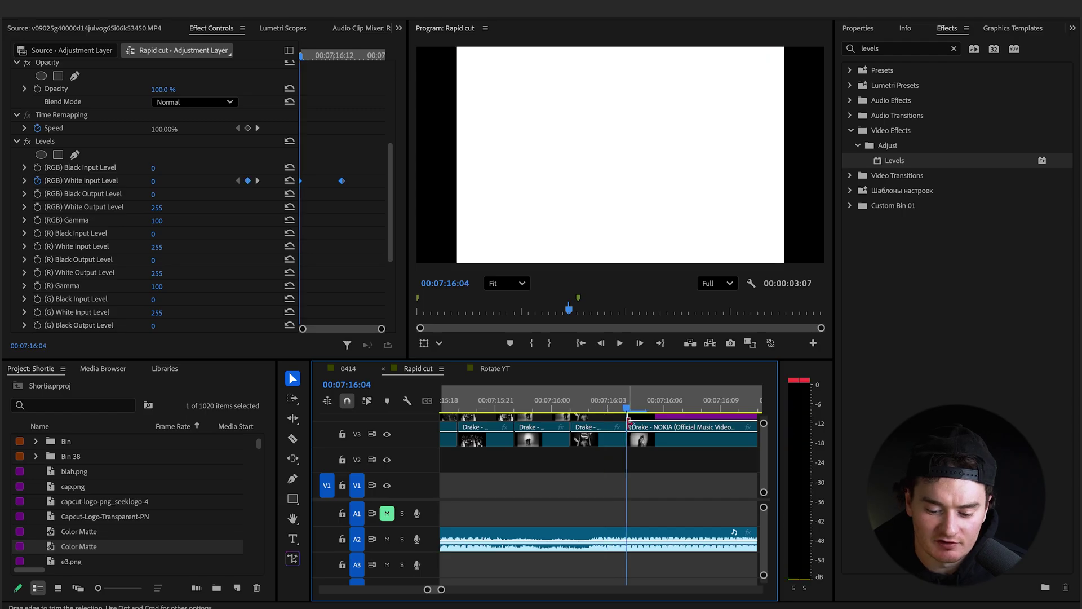
pyautogui.press('`')
pyautogui.press('-')
pyautogui.press('-')
pyautogui.press('-')
pyautogui.press('-')
pyautogui.moveTo(321, 365); pyautogui.dragTo(463, 419)
pyautogui.scroll(5, 520, 418)
# - Return the playhead to the montage's start at 00:07:14:02 and save the project
pyautogui.press('-')
pyautogui.press('-')
pyautogui.moveTo(284, 70); pyautogui.dragTo(261, 70)
pyautogui.press('`')
pyautogui.hotkey('ctrl', 's')
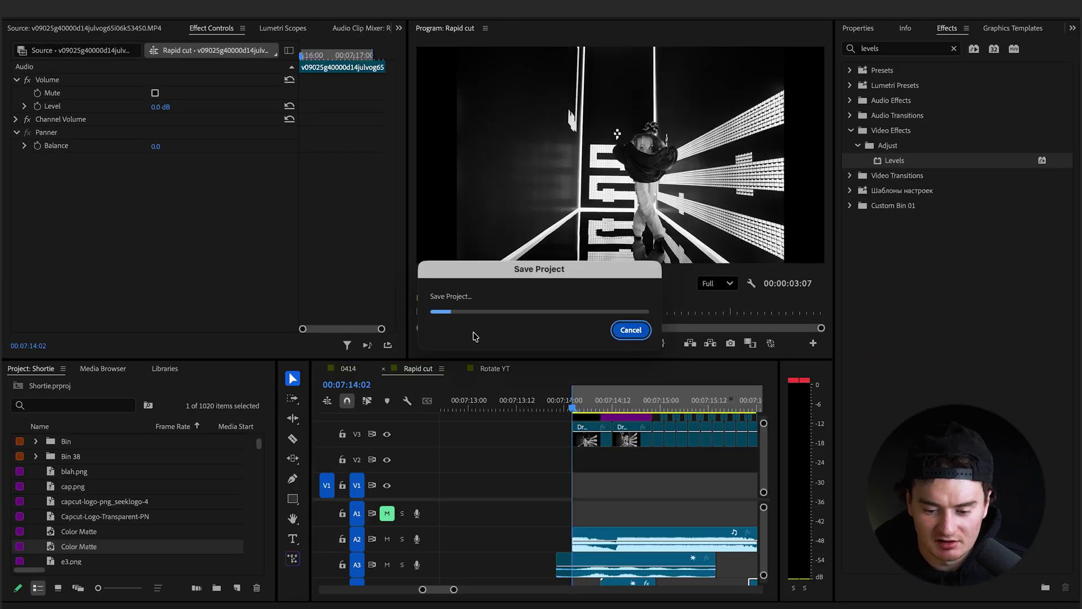